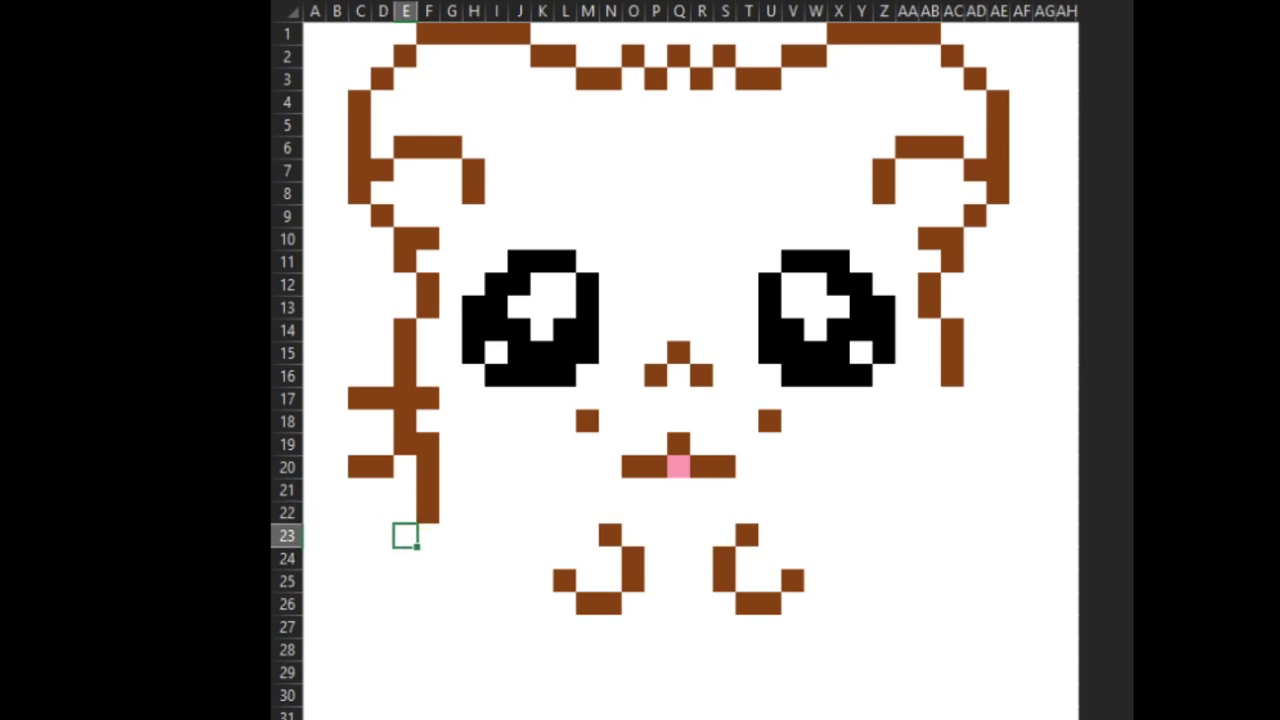
Step: Extend the left brown outline down through E23–E26 and fill F27 for the lower-left curve
key(F4)
key(Down)
key(F4)
key(Down)
key(F4)
key(Down)
key(F4)
key(Down)
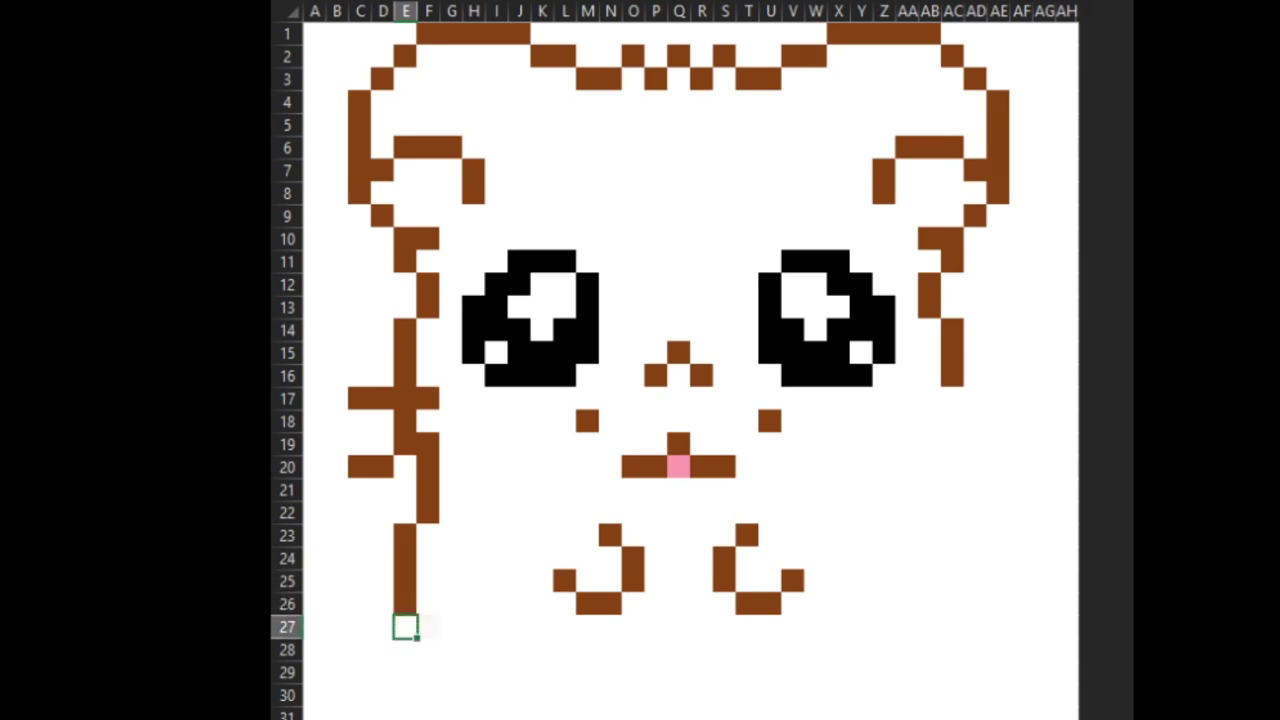
key(Right)
key(F4)
key(Down)
key(Left)
Step: Fill F28 and G28 brown at the bottom-left of the outline
key(Right)
key(Right)
key(F4)
key(Up)
key(Right)
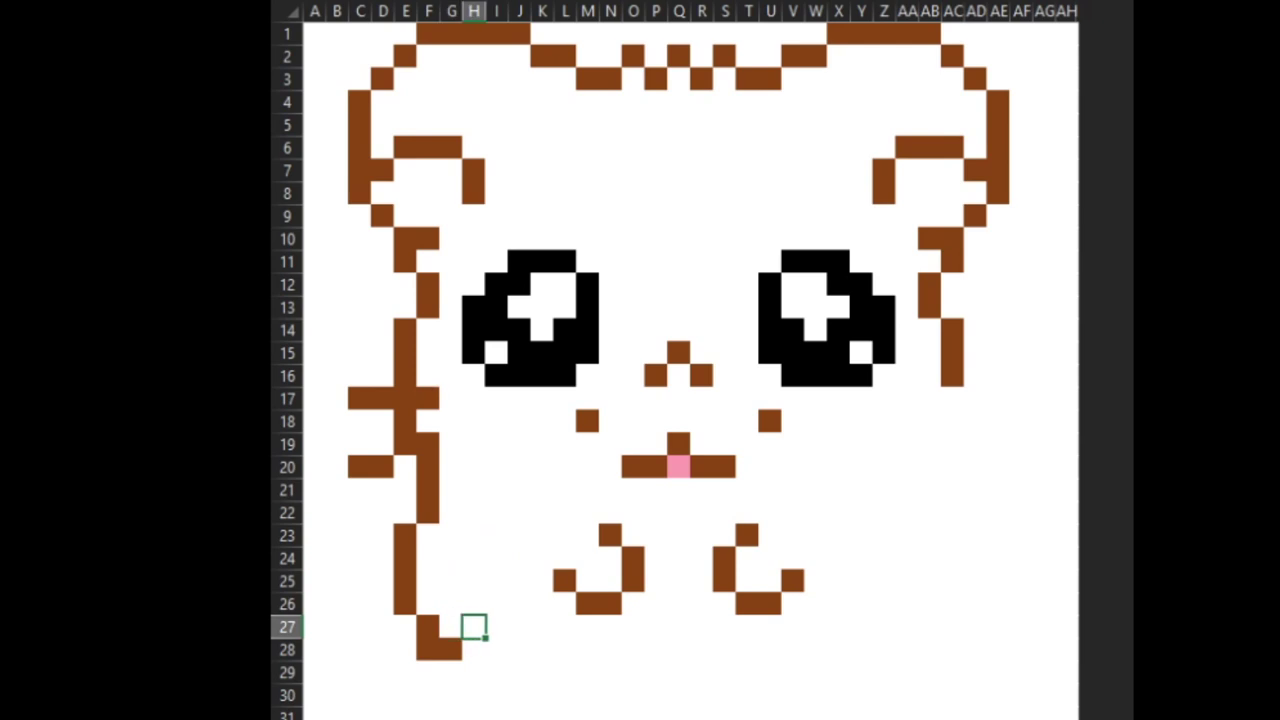
key(Up)
Step: Fill AB17 and AC17 brown to start the right-side tuft
key(Up)
key(Up)
key(Right)
key(Up)
key(Up)
key(Up)
key(Up)
key(Right)
key(Up)
key(Right)
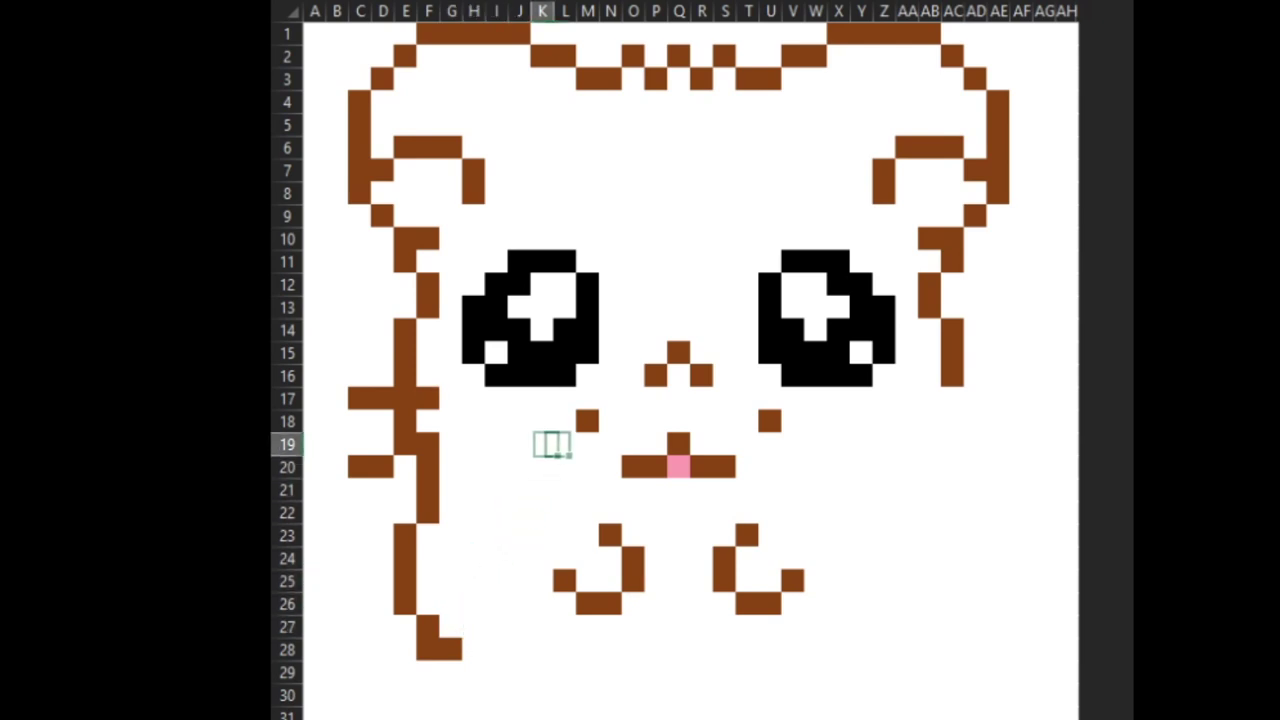
key(Right)
key(Up)
key(Right)
key(Right)
key(Right)
key(Right)
key(Right)
key(Right)
key(Right)
key(Right)
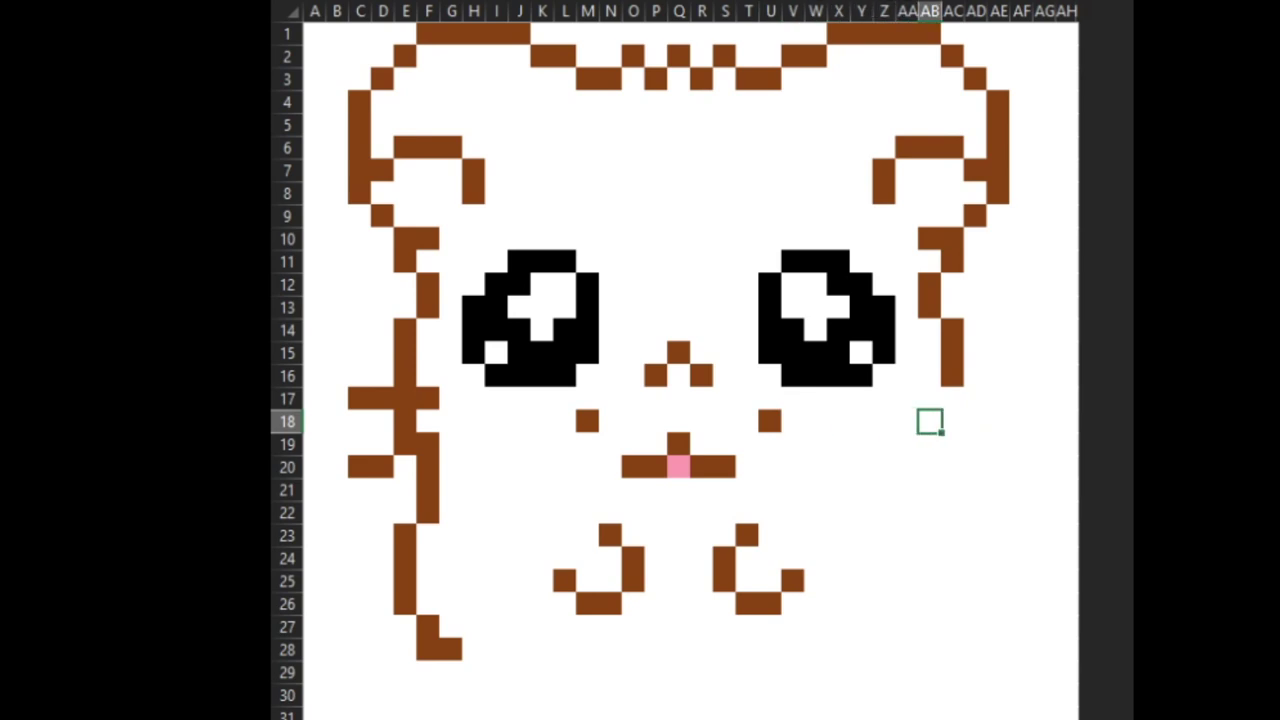
key(Up)
key(Right)
key(Left)
key(F4)
key(Right)
key(F4)
key(Right)
Step: Extend the tuft through AD17–AE17 and fill AC18, AC19 and AB19 brown
key(F4)
key(Right)
key(F4)
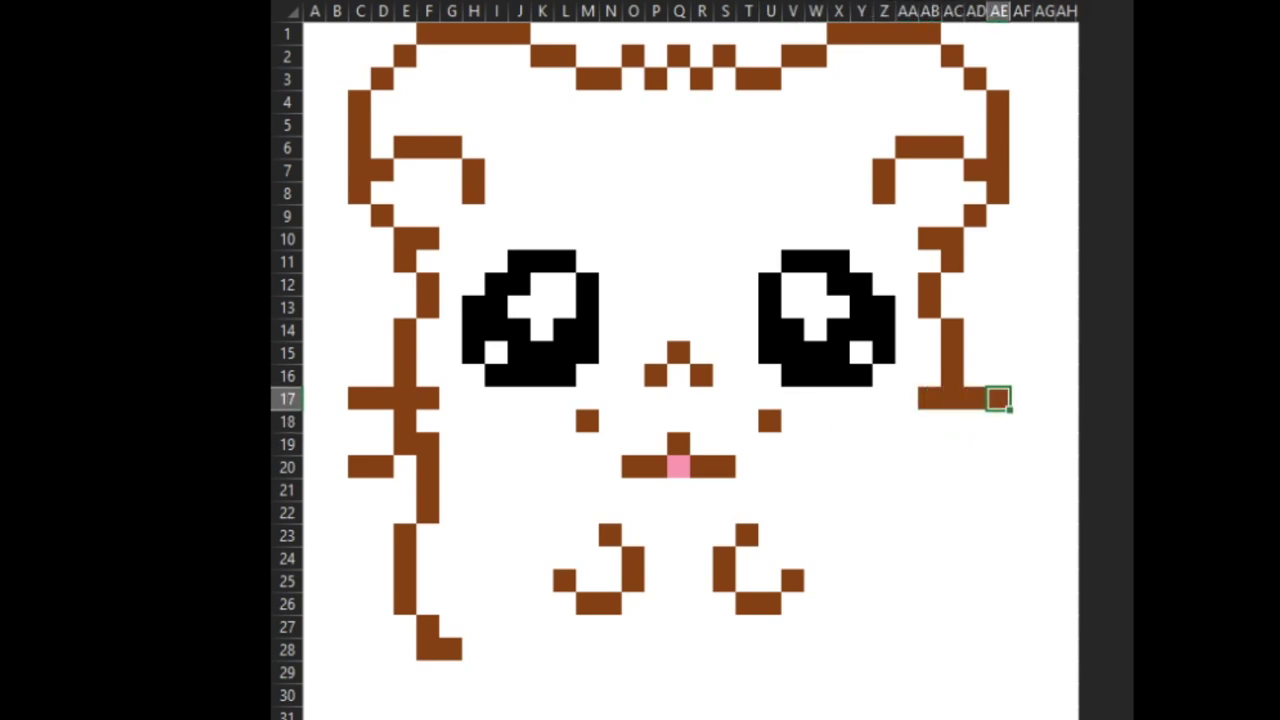
key(Left)
key(Down)
key(Left)
key(F4)
key(Right)
key(Left)
key(Down)
key(F4)
key(Left)
Step: Fill AD20 and AE20 brown for the lower right tuft
key(F4)
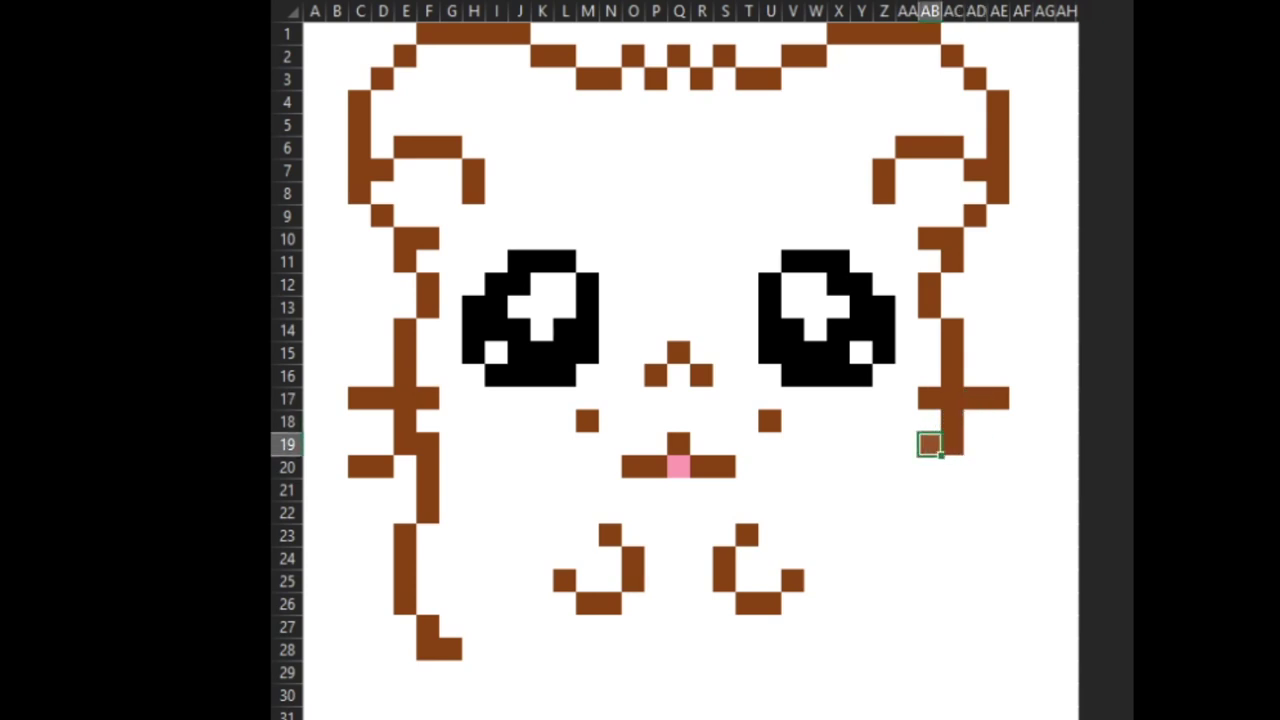
key(Right)
key(Down)
key(Right)
key(F4)
key(Right)
key(F4)
key(Left)
key(Left)
key(Left)
Step: Continue the right edge brown through AB20, AB21 and AB22
key(F4)
key(Down)
key(F4)
key(Down)
key(F4)
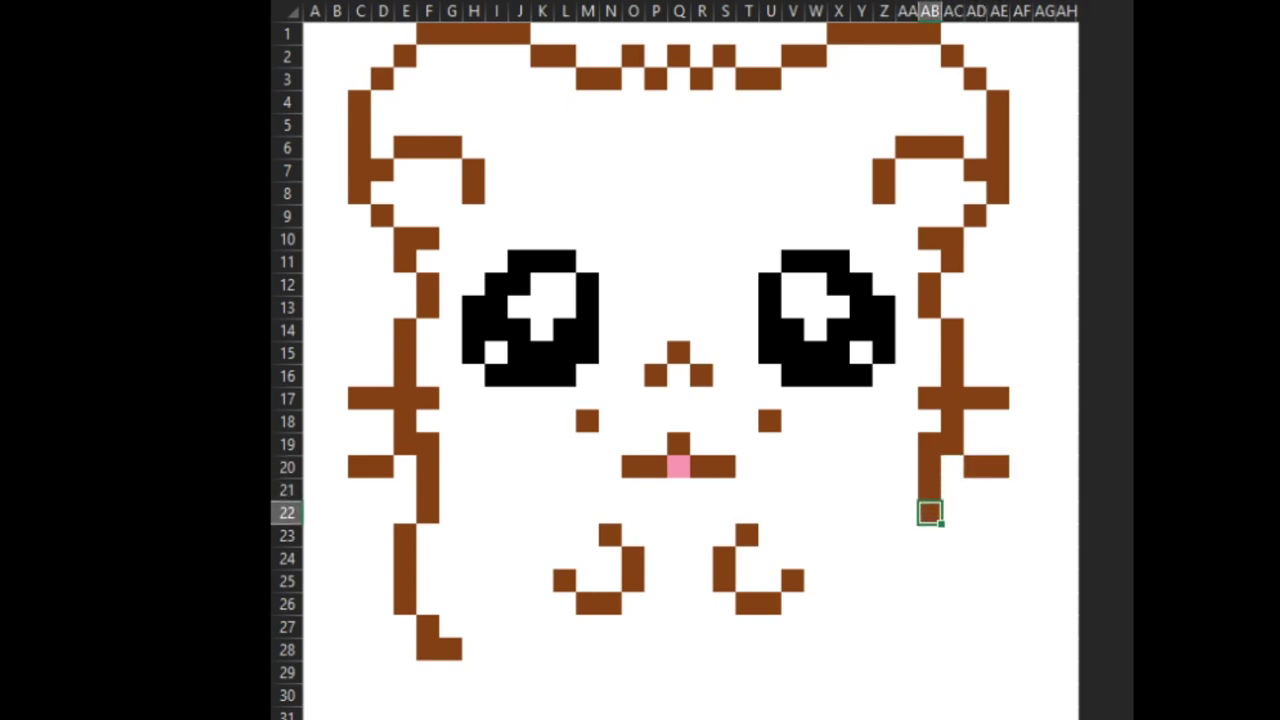
key(Down)
key(Right)
Step: Fill AC23 through AC26 brown down the right edge
key(F4)
key(Down)
key(F4)
key(Down)
key(F4)
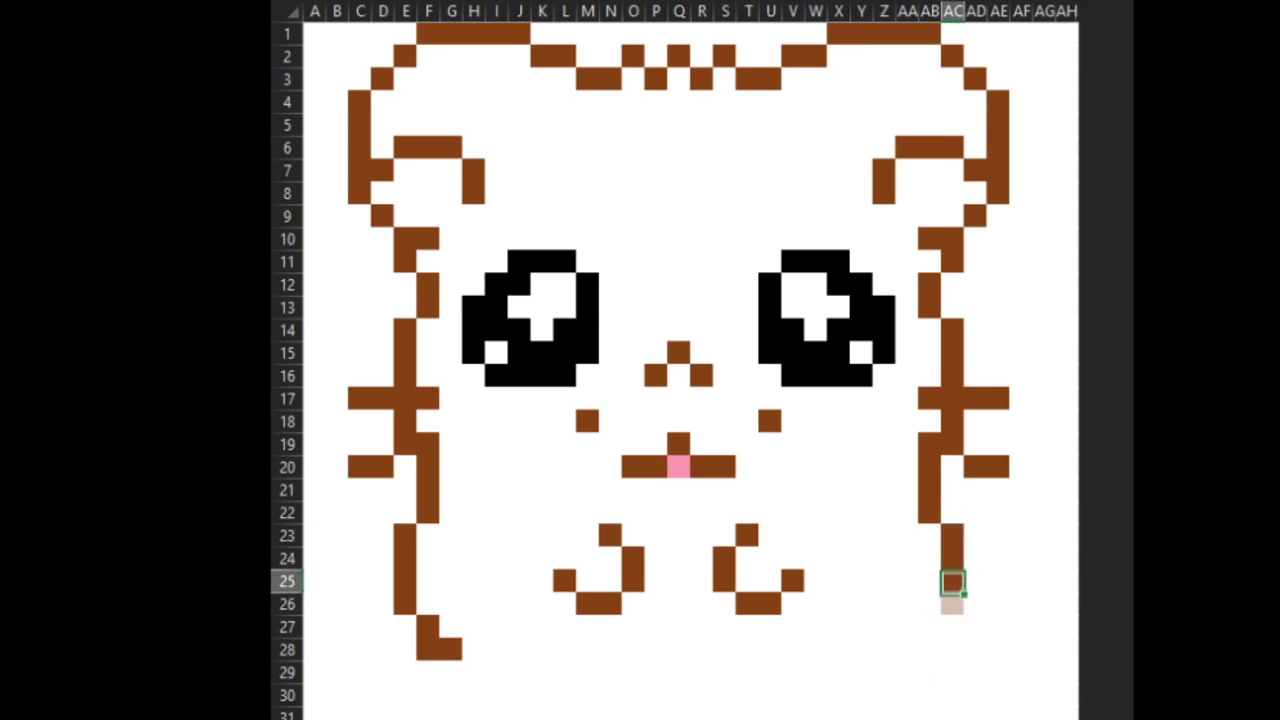
key(Down)
key(F4)
key(Left)
Step: Fill AB27, AA28, AB28 and AC29 brown for the lower-right curve
key(Down)
key(F4)
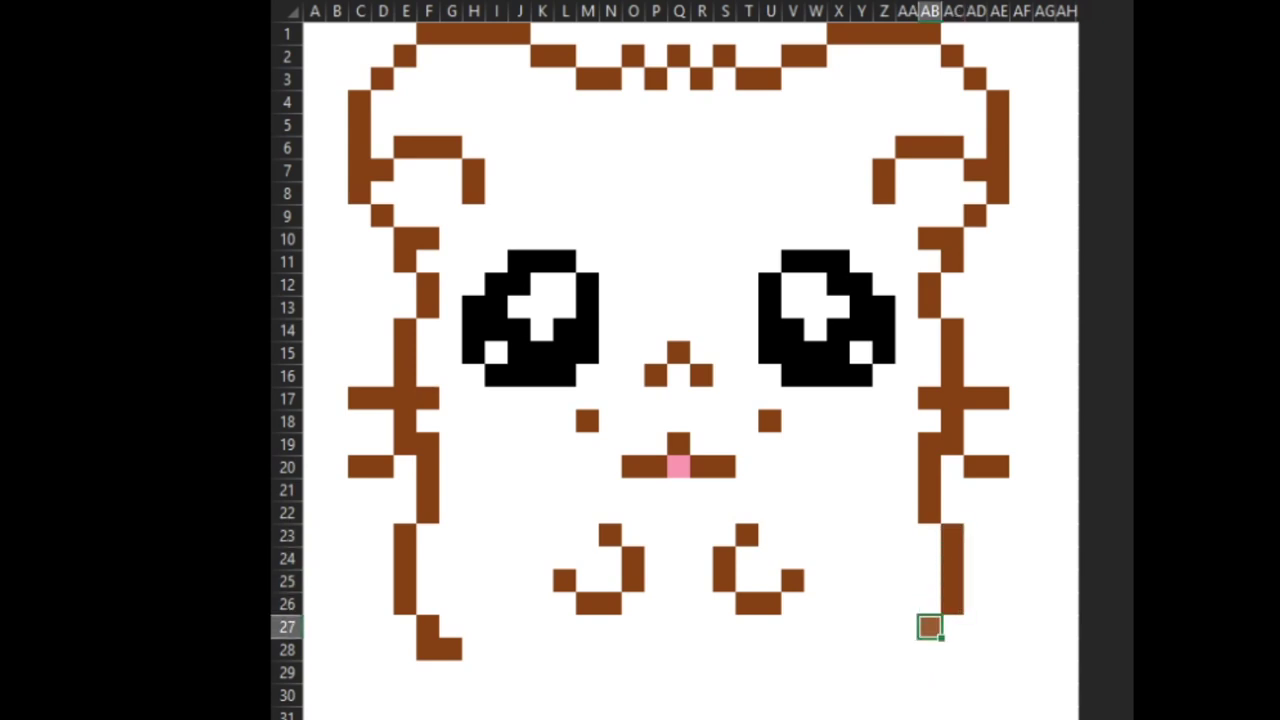
key(Left)
key(Down)
key(F4)
key(Right)
key(F4)
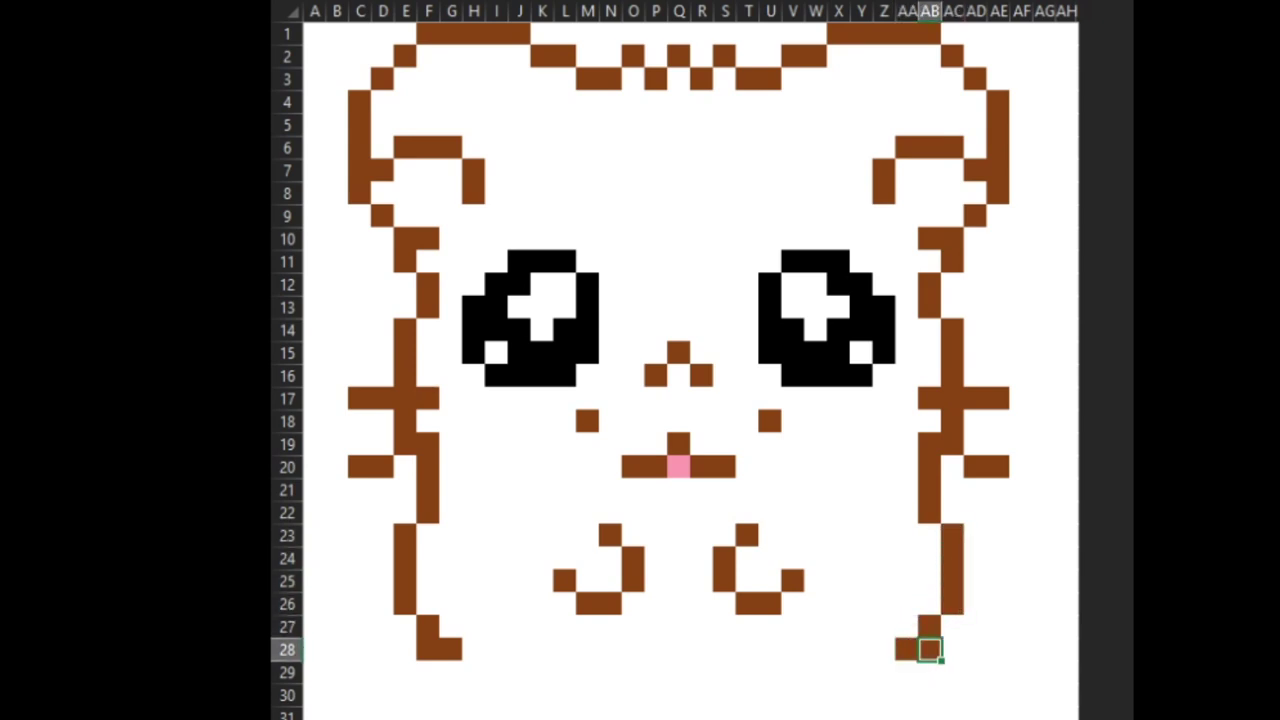
key(Down)
key(Right)
key(F4)
key(Down)
key(Left)
Step: Fill AB30, AA30, Z30 and Y30 brown along the bottom
key(F4)
key(Left)
key(F4)
key(Left)
key(F4)
key(Left)
key(F4)
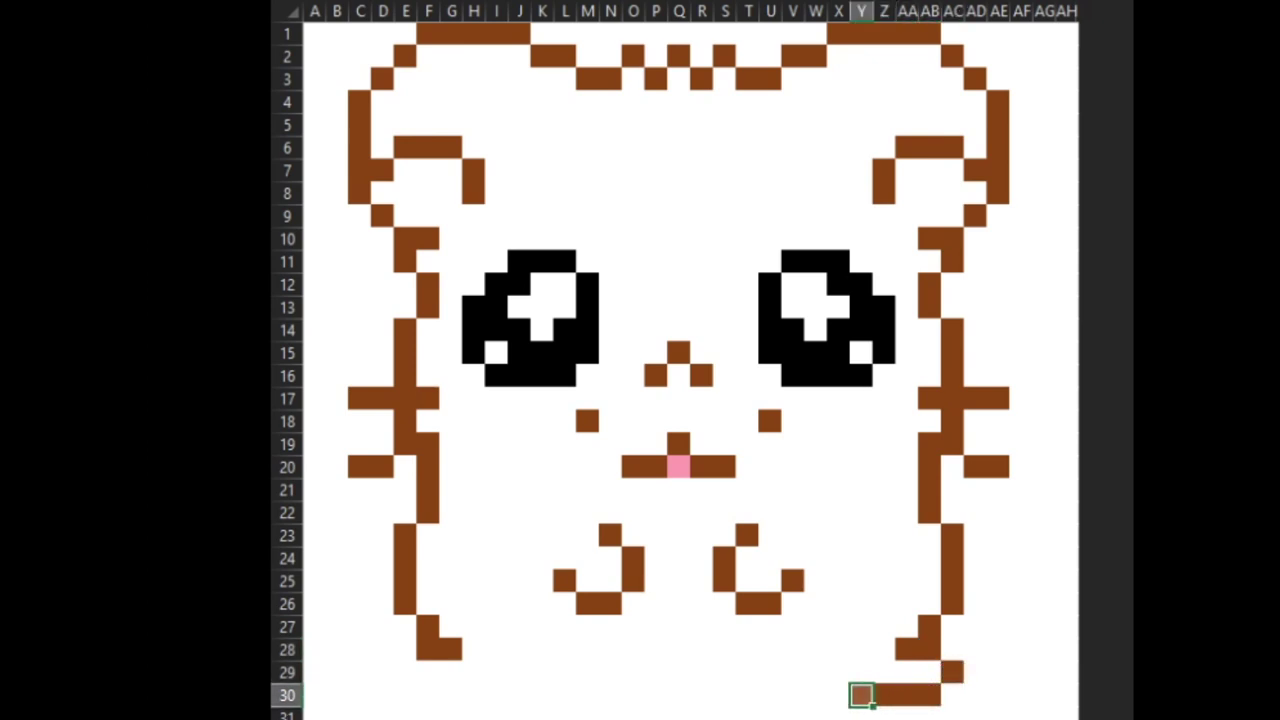
key(Up)
Step: Fill row 29 brown from Y29 leftward through S29
key(F4)
key(Left)
key(F4)
key(Left)
key(F4)
key(Left)
key(F4)
key(Left)
key(F4)
key(Left)
key(F4)
key(Left)
key(F4)
key(Left)
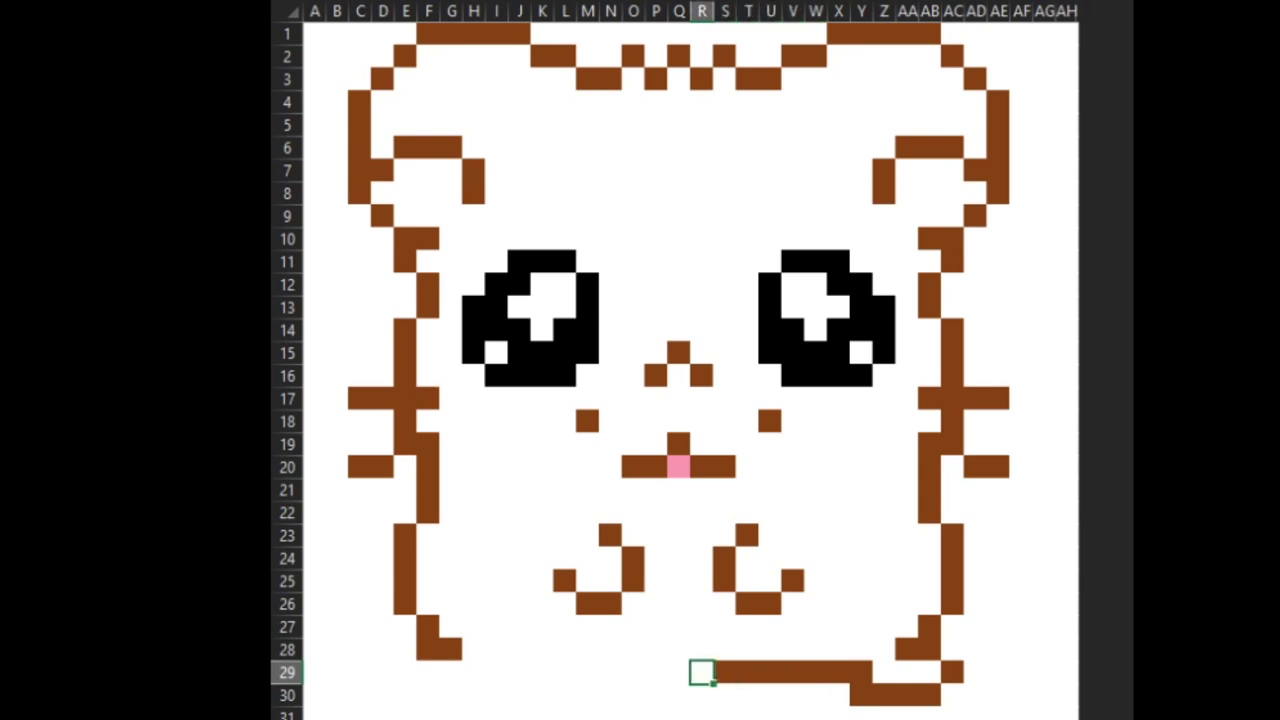
Step: Continue the brown bottom line from R29 to O29
key(F4)
key(Left)
key(F4)
key(Left)
key(F4)
key(Left)
key(F4)
key(Left)
Step: Continue the brown bottom line from N29 to I29
key(F4)
key(Left)
key(F4)
key(Left)
key(F4)
key(Left)
key(F4)
key(Left)
key(F4)
key(Left)
key(F4)
key(Down)
Step: Fill I30, H30 and G30 brown and close the bottom-left corner at F30 and E29
key(F4)
key(Left)
key(F4)
key(Left)
key(F4)
key(Left)
key(F4)
key(Up)
key(Left)
key(F4)
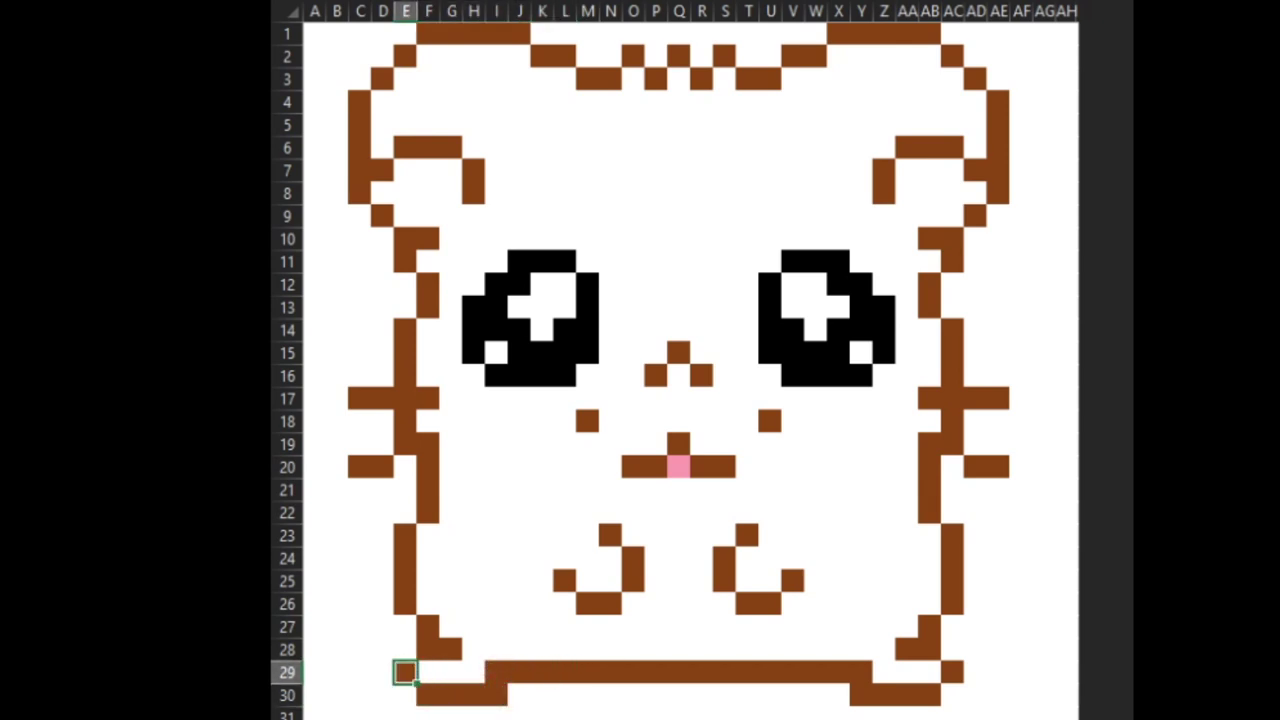
key(Up)
key(Up)
key(Right)
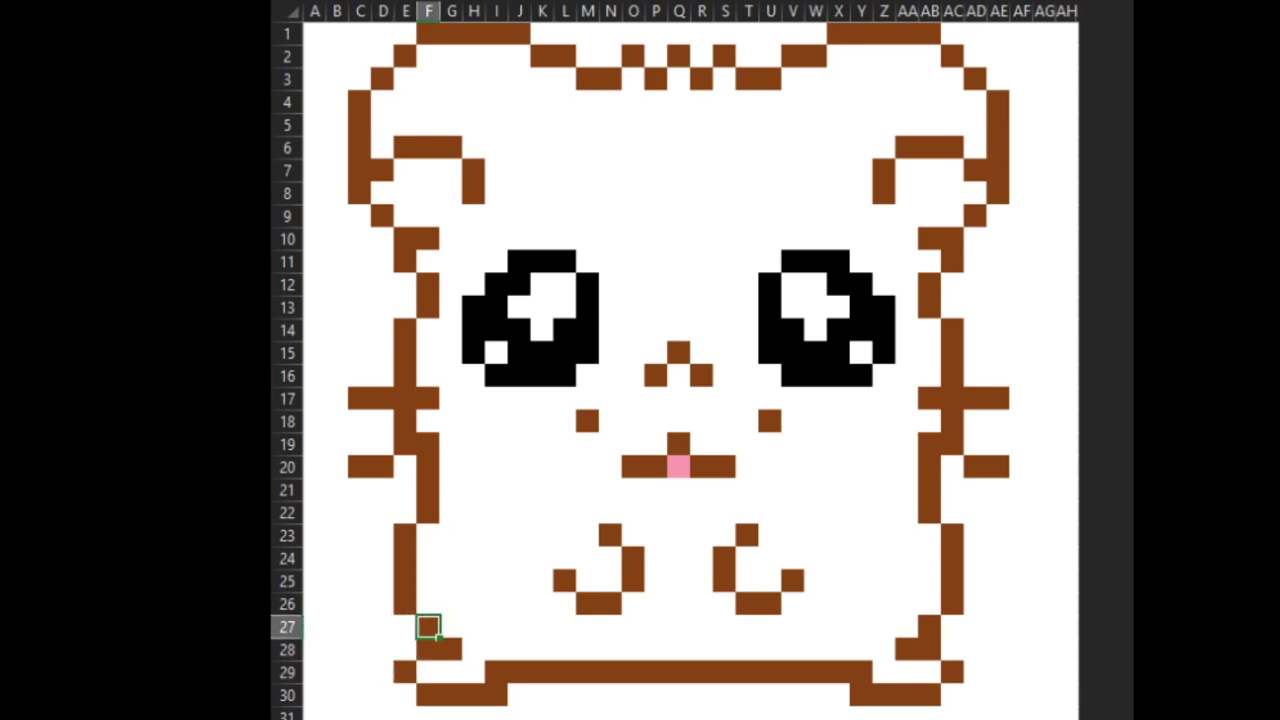
key(Up)
key(Up)
key(Up)
key(Up)
key(Up)
key(Up)
key(Up)
key(Up)
key(Up)
key(Up)
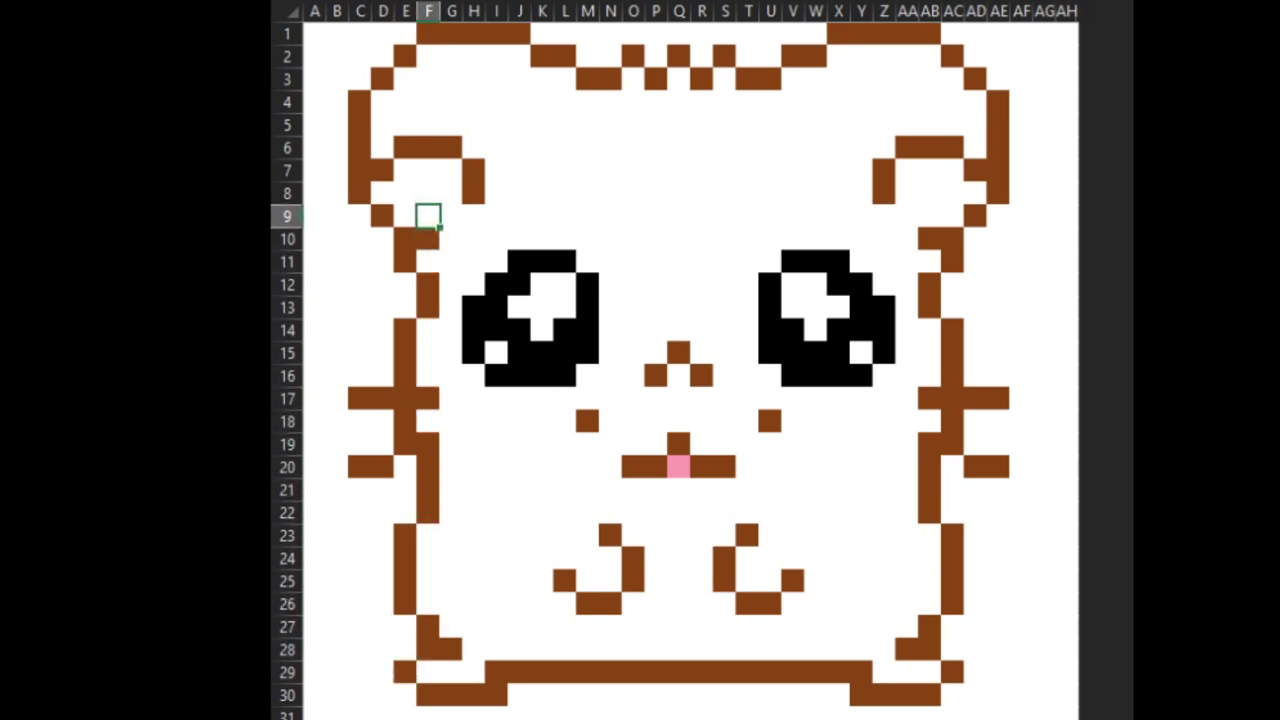
key(Up)
Step: Fill the left ear's inner cells E7, G7, G8, F8, E8 and D8 pink using F4
key(Left)
key(Up)
key(F4)
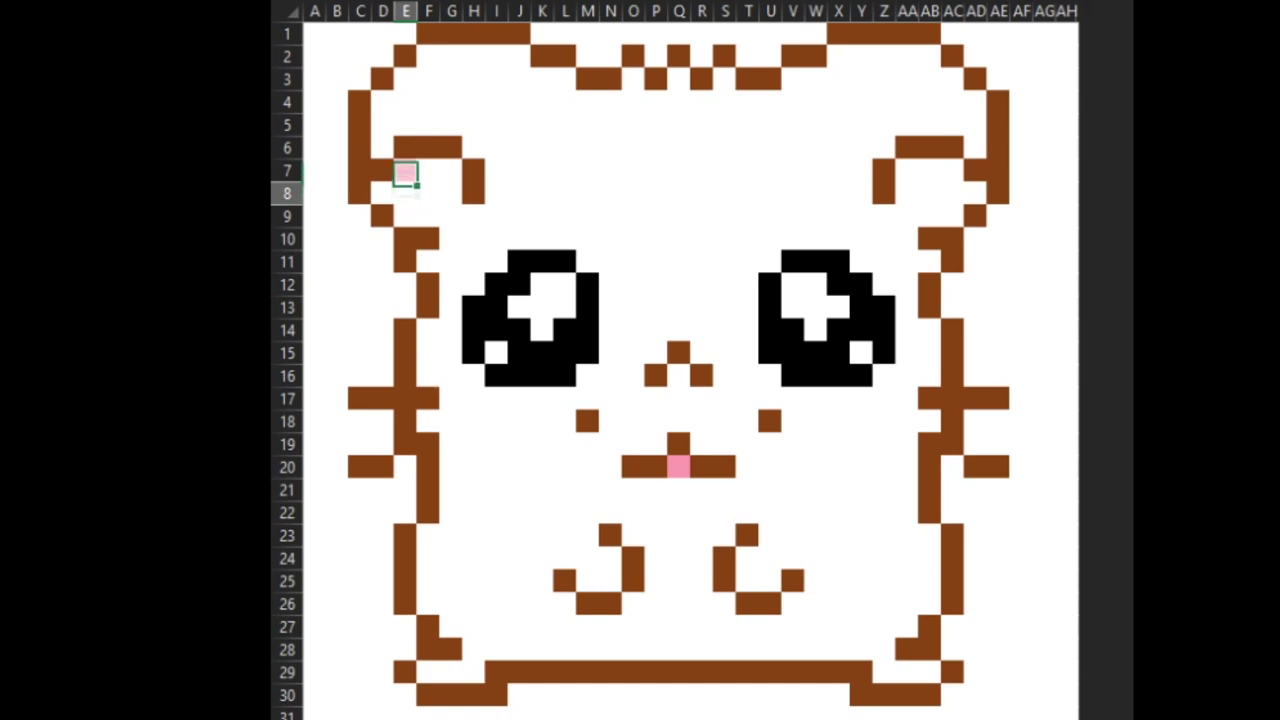
key(Right)
key(Right)
key(F4)
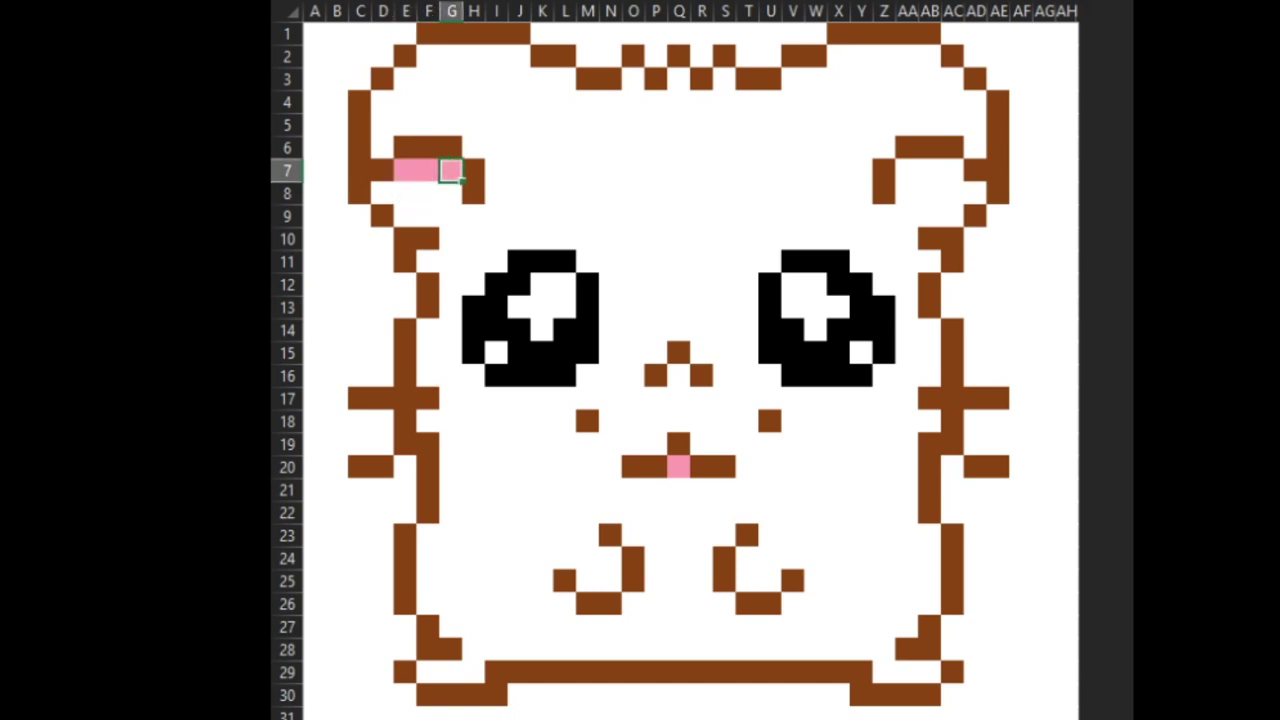
key(Down)
key(F4)
key(Left)
key(F4)
key(Left)
key(F4)
Step: Fill the lower left-ear cells F9, G9 and H9 pink
key(Left)
key(F4)
key(Right)
key(Down)
key(Right)
key(F4)
key(Right)
key(Down)
key(Up)
key(F4)
key(Right)
key(F4)
key(Left)
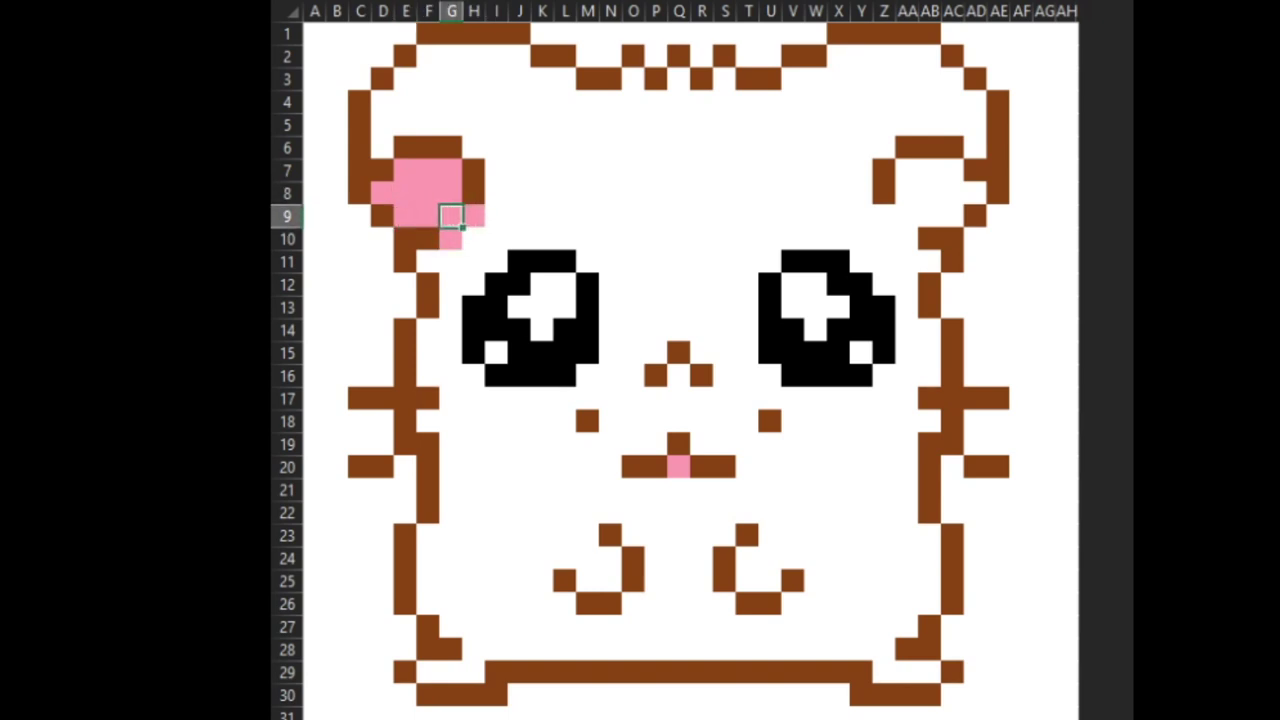
key(Down)
key(Right)
key(Right)
key(Right)
key(Right)
key(Right)
key(Right)
key(Right)
key(Right)
key(Right)
key(Right)
key(Right)
key(Right)
Step: Fill the right ear's cells Z9, AA10, AA9, AB9 and AC9 pink
key(F4)
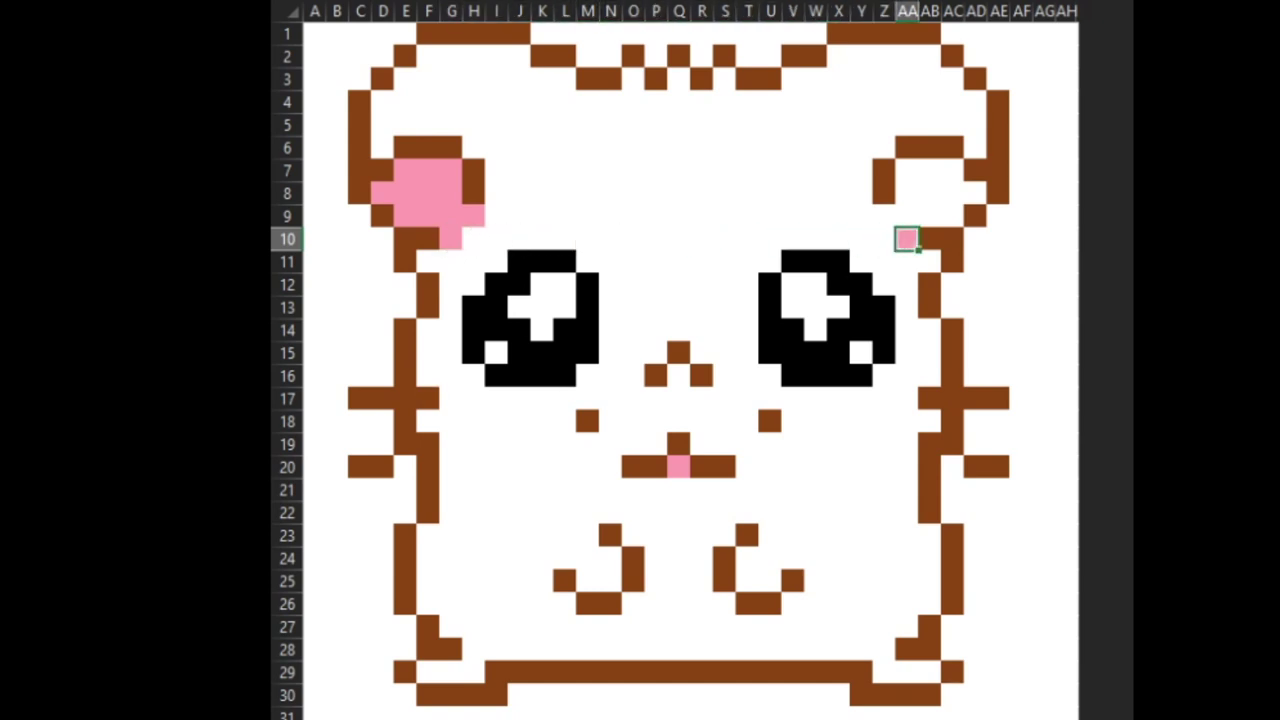
key(Up)
key(Left)
key(F4)
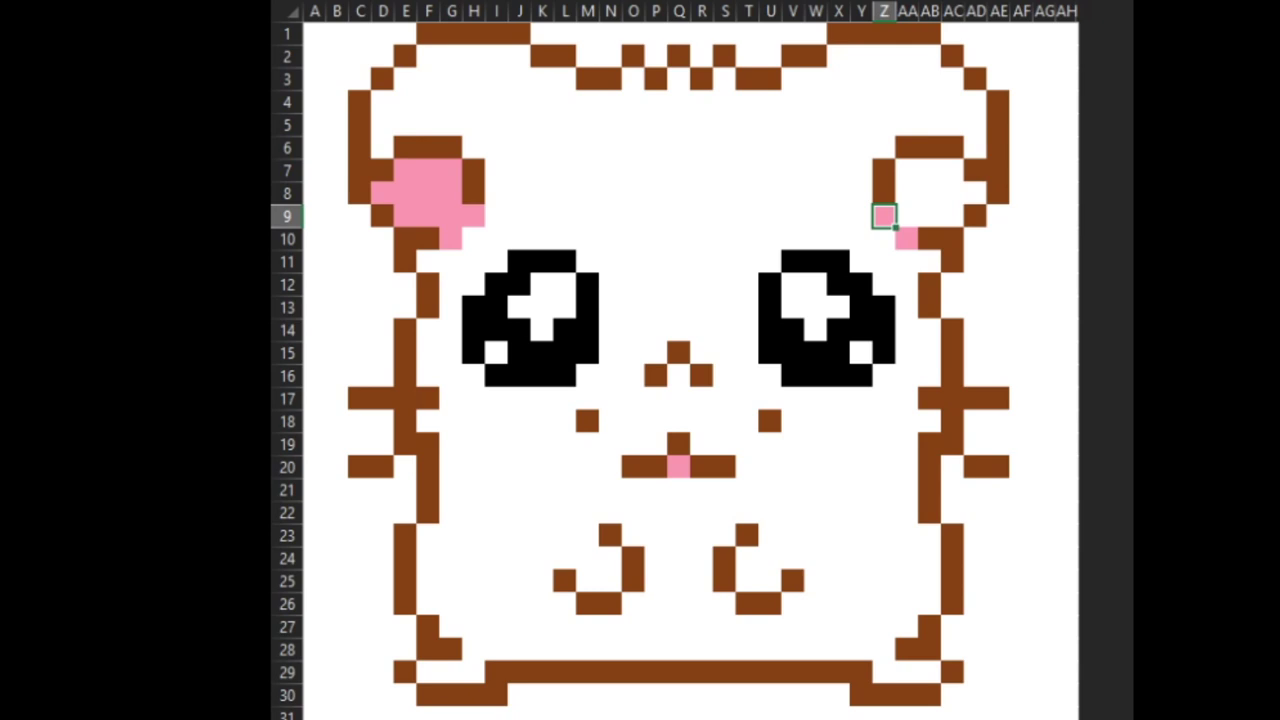
key(Right)
key(F4)
key(Right)
key(F4)
key(Right)
key(F4)
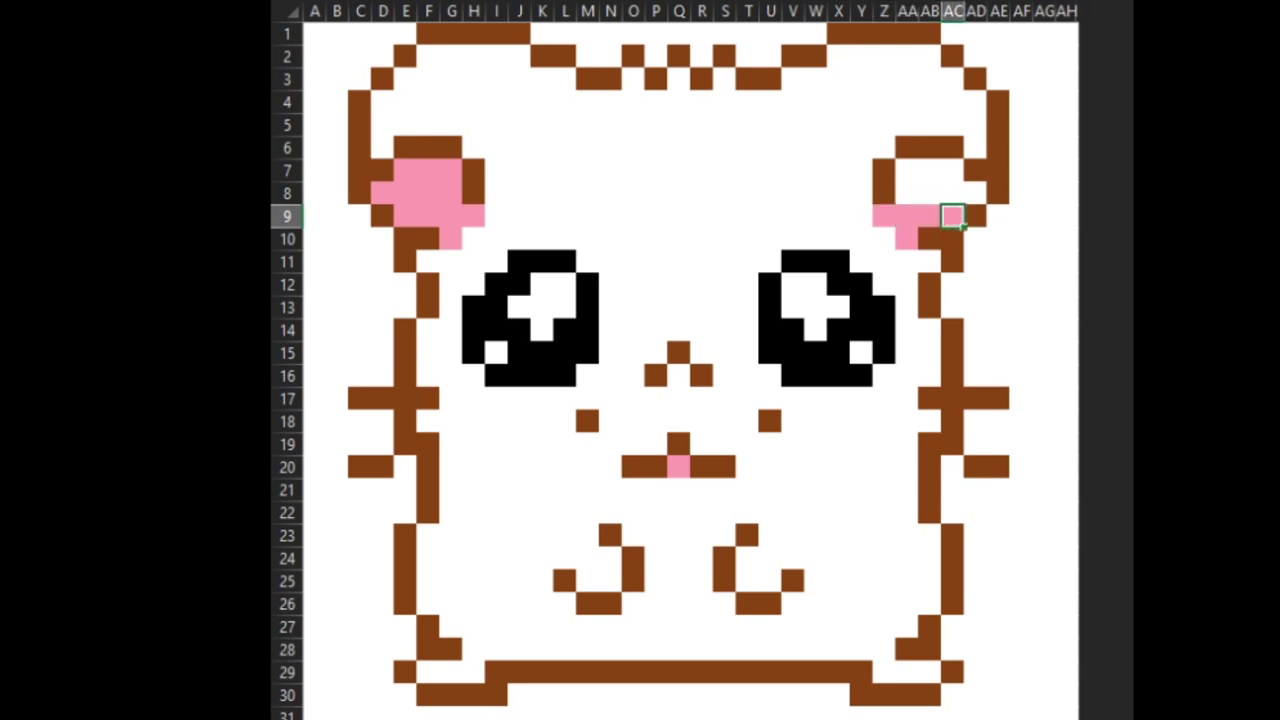
key(Up)
Step: Fill the upper right-ear cells AD8, AC8, AB8, AA8, AA7, AB7 and AC7 pink
key(Right)
key(F4)
key(Left)
key(F4)
key(Left)
key(F4)
key(Left)
key(F4)
key(Up)
key(F4)
key(Right)
key(F4)
key(Right)
key(F4)
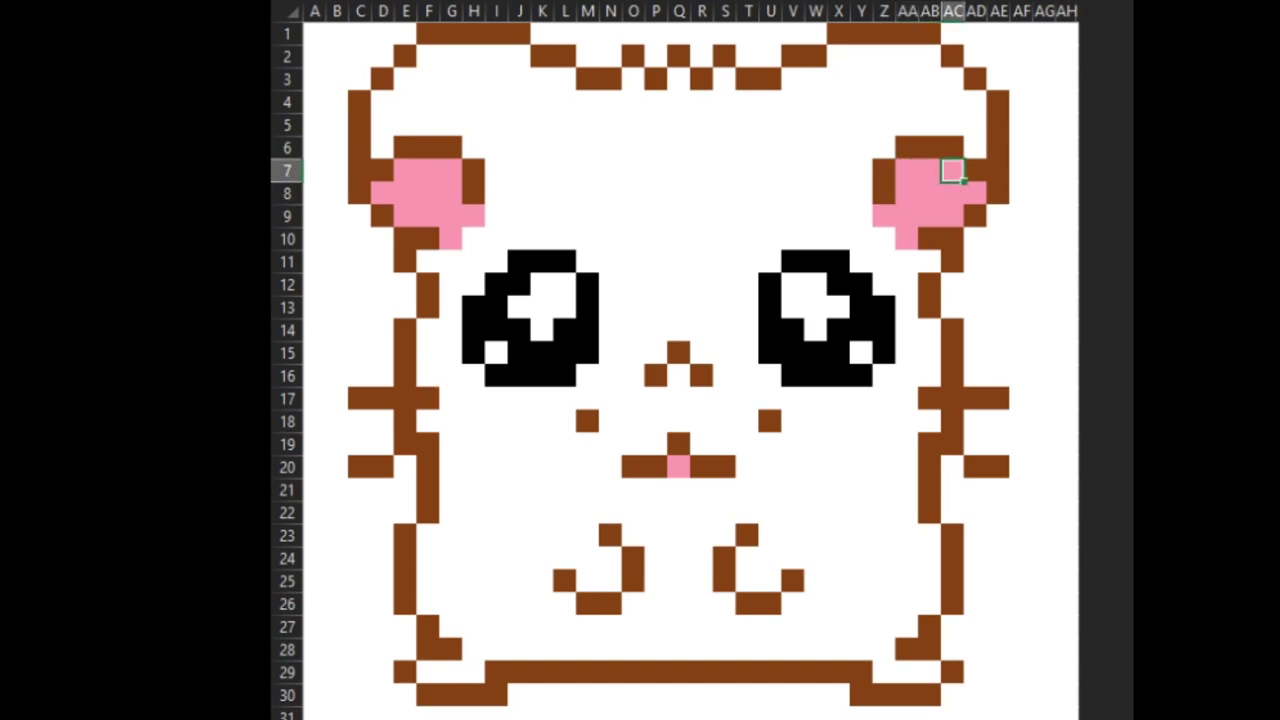
Step: Move the selection to AD6 above the right ear, where the orange hair begins
key(Up)
key(Right)
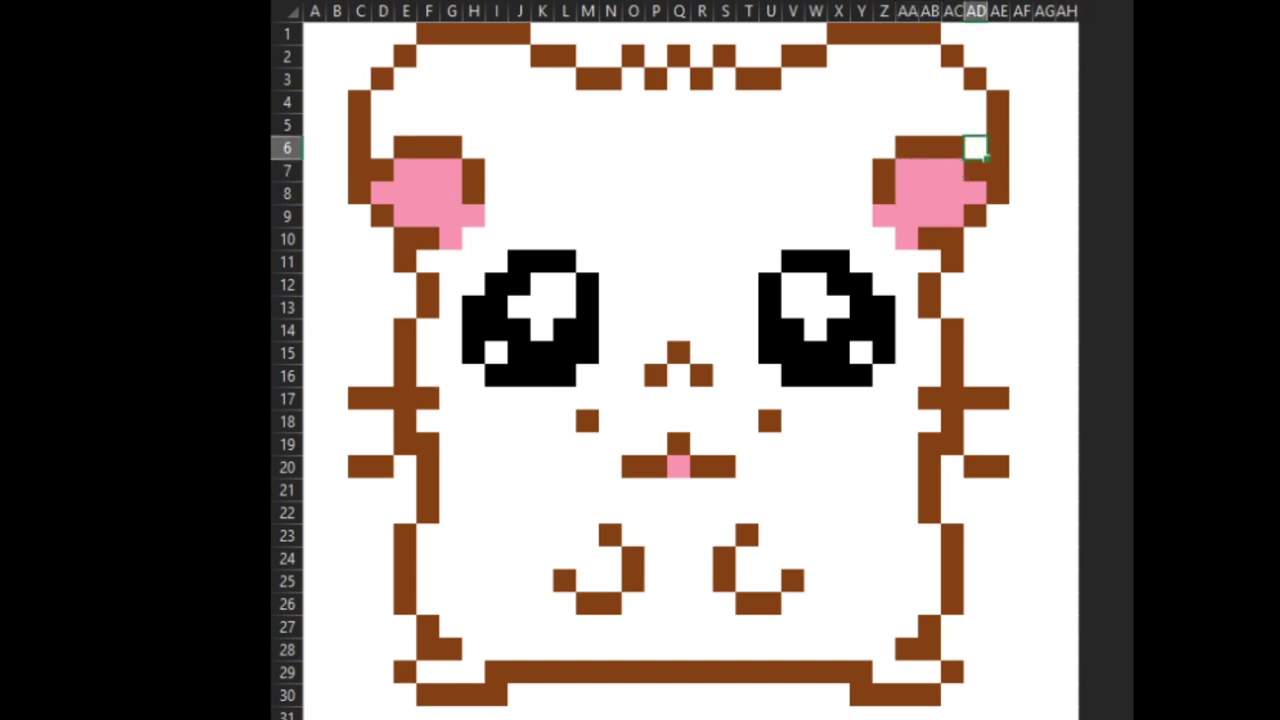
key(Up)
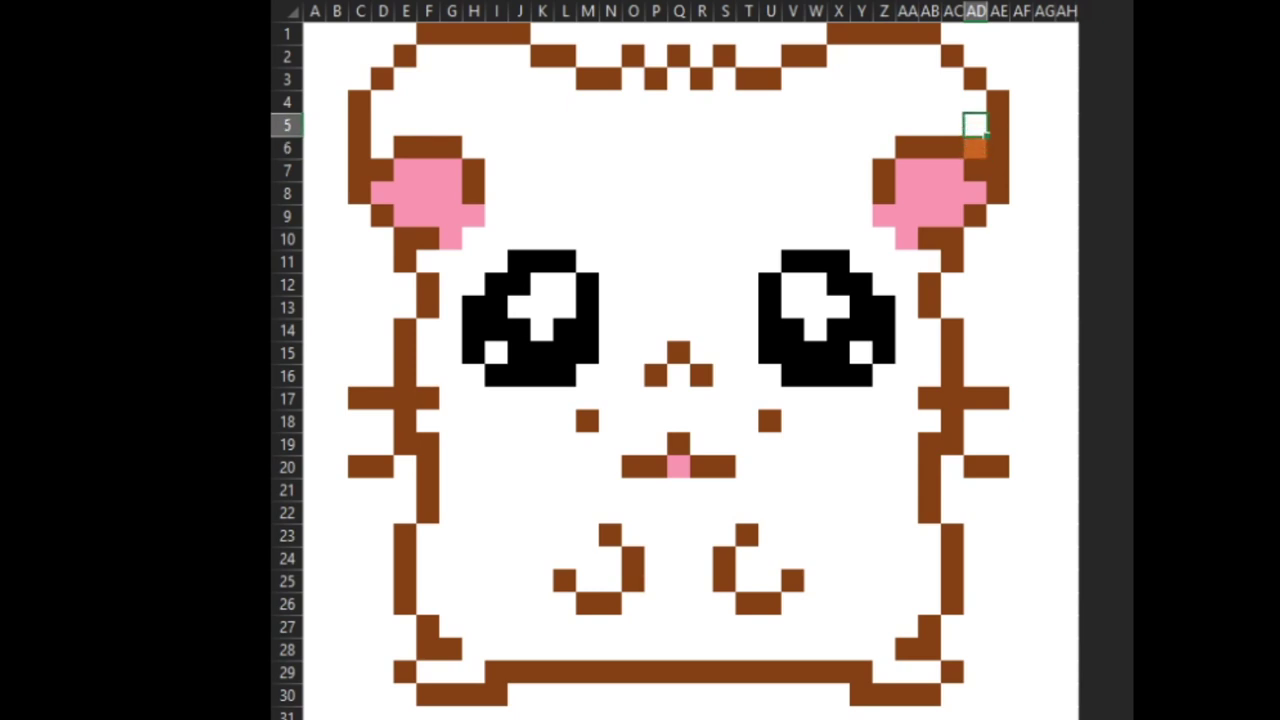
Step: Fill the hair by the right ear orange: AA5–AC5, AB4–AC4, AB3–AC3, AA2–AB2 and Z2–Z6
key(Left)
key(F4)
key(Left)
key(F4)
key(Left)
key(F4)
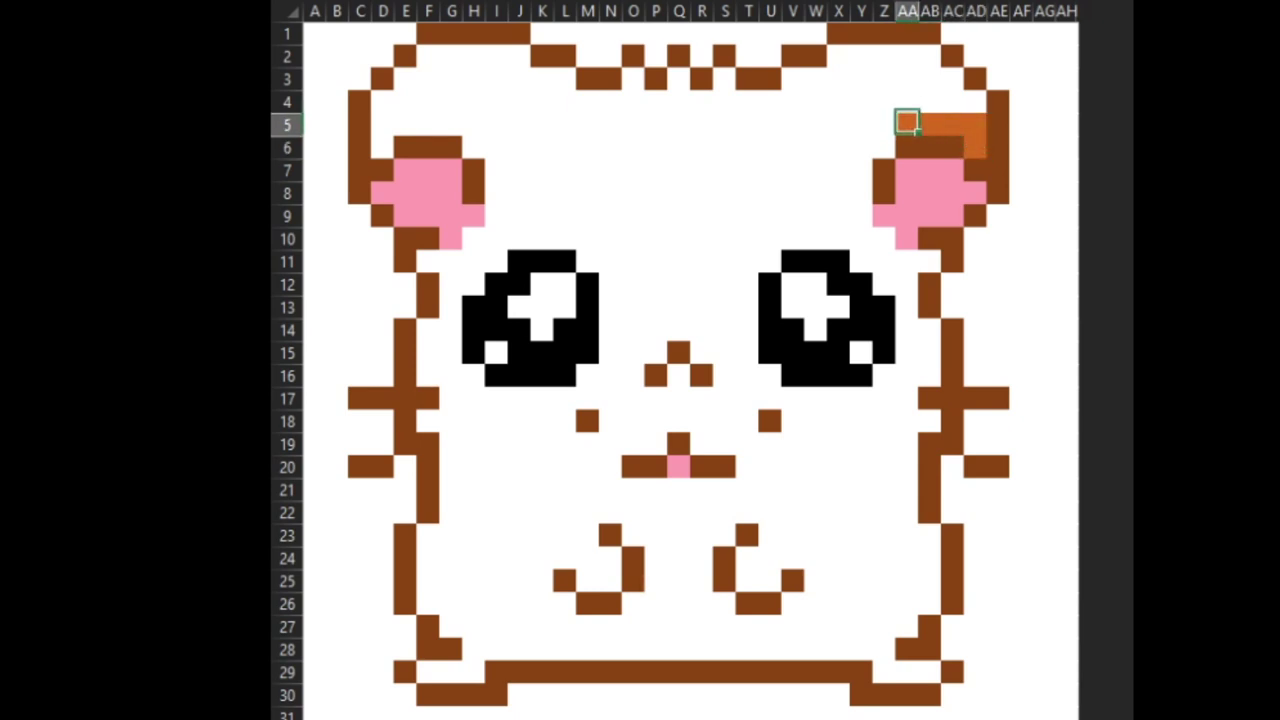
key(Up)
key(Right)
key(F4)
key(Right)
key(F4)
key(Right)
key(Left)
key(Up)
key(F4)
key(Left)
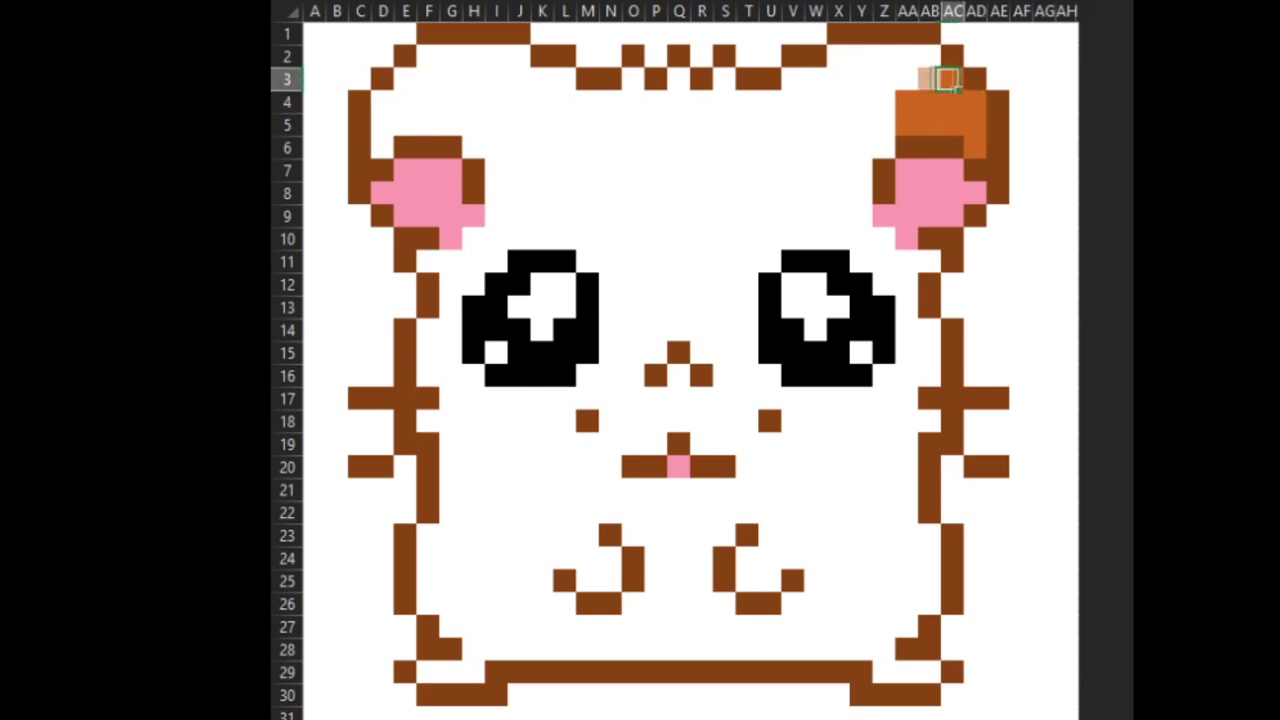
key(F4)
key(Left)
key(F4)
key(Right)
key(Up)
key(F4)
key(Left)
key(F4)
key(Left)
key(F4)
key(Down)
key(F4)
key(Down)
key(F4)
key(Down)
key(F4)
key(Down)
key(F4)
Step: Fill AA12, Z10–Z12 and column Y from Y10 up to Y2 orange
key(Down)
key(Down)
key(Down)
key(Down)
key(Down)
key(Right)
key(Right)
key(F4)
key(Left)
key(Down)
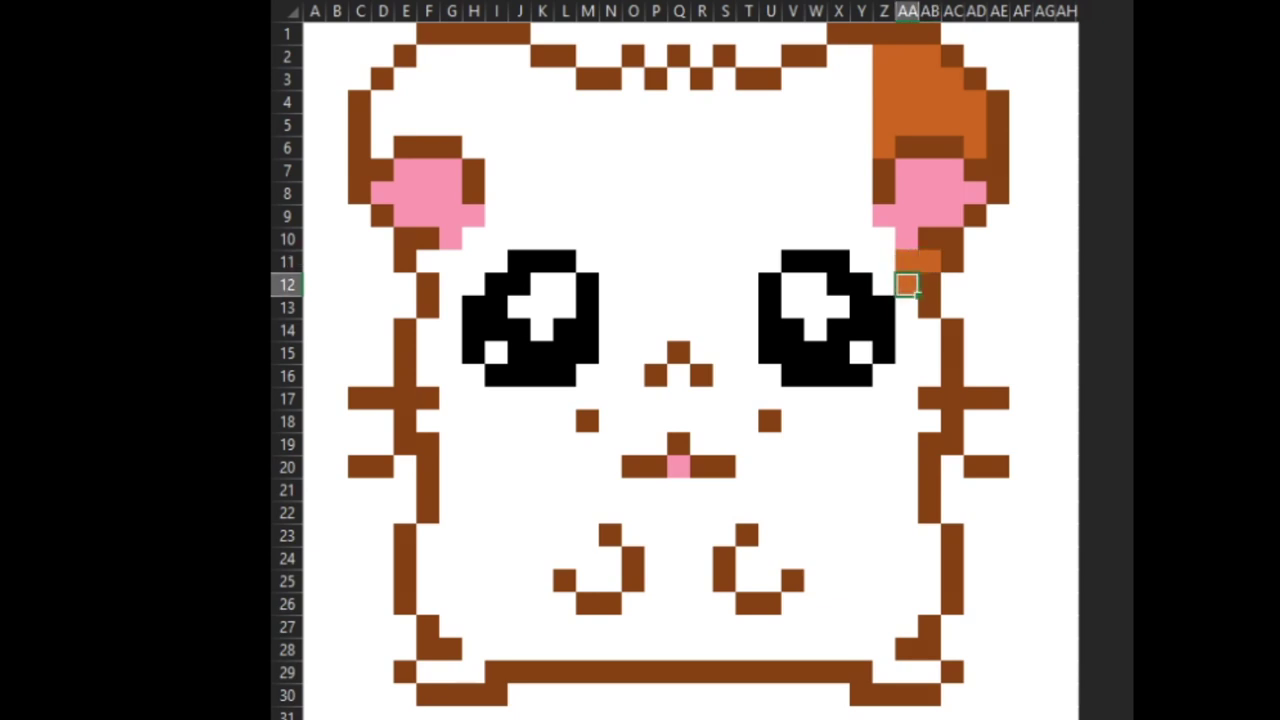
key(F4)
key(Left)
key(F4)
key(Up)
key(F4)
key(Up)
key(F4)
key(Down)
key(Left)
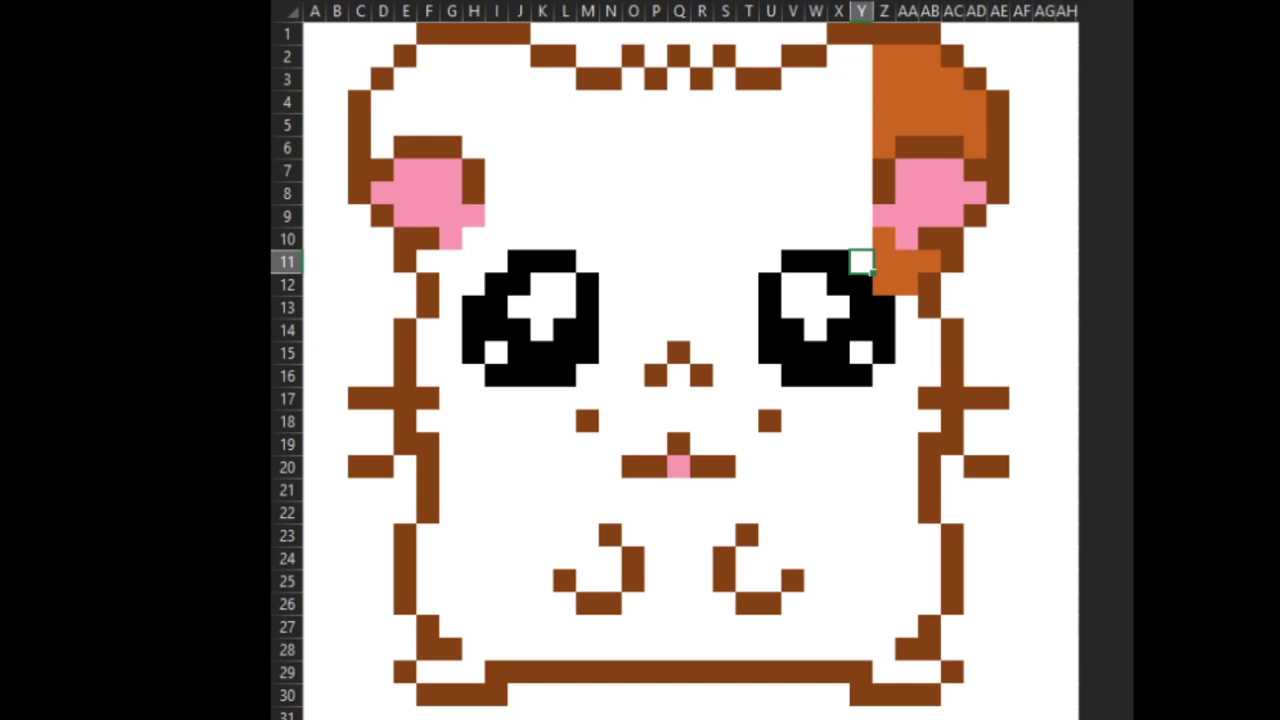
key(Up)
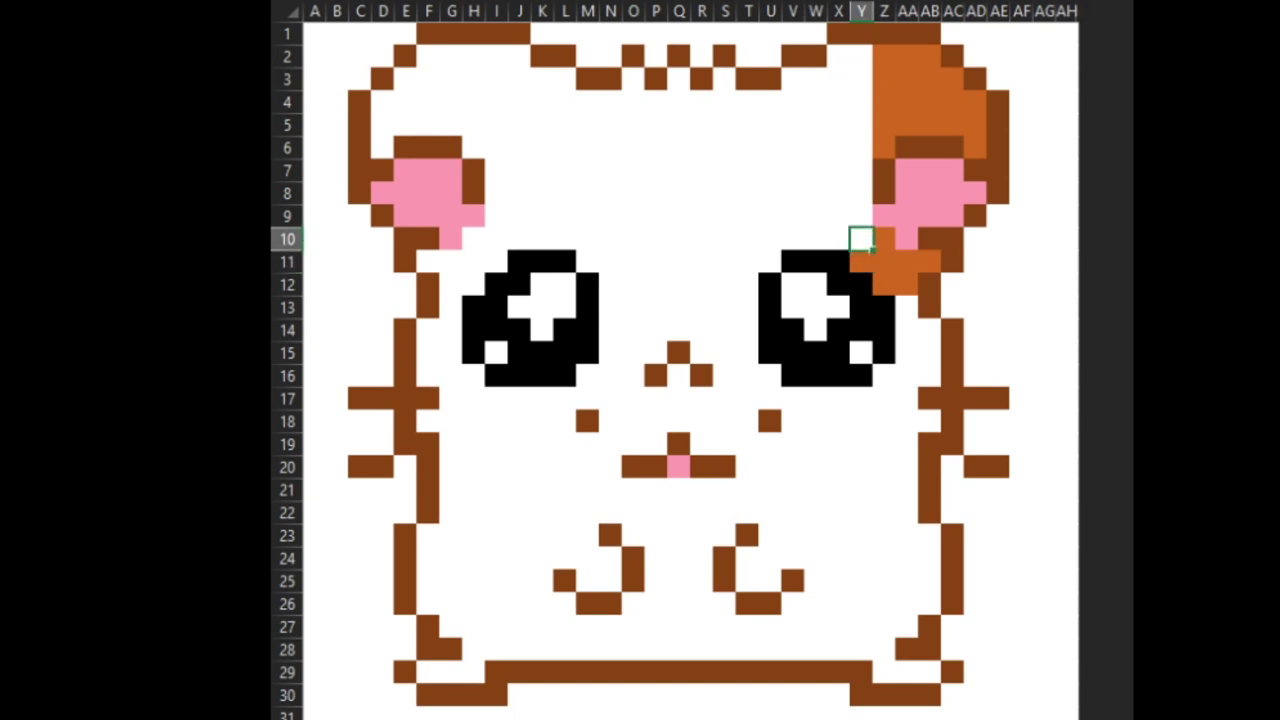
key(F4)
key(Up)
key(F4)
key(Up)
key(F4)
key(Up)
key(F4)
key(Up)
key(F4)
key(Up)
key(F4)
key(Up)
key(F4)
key(Up)
key(F4)
key(Up)
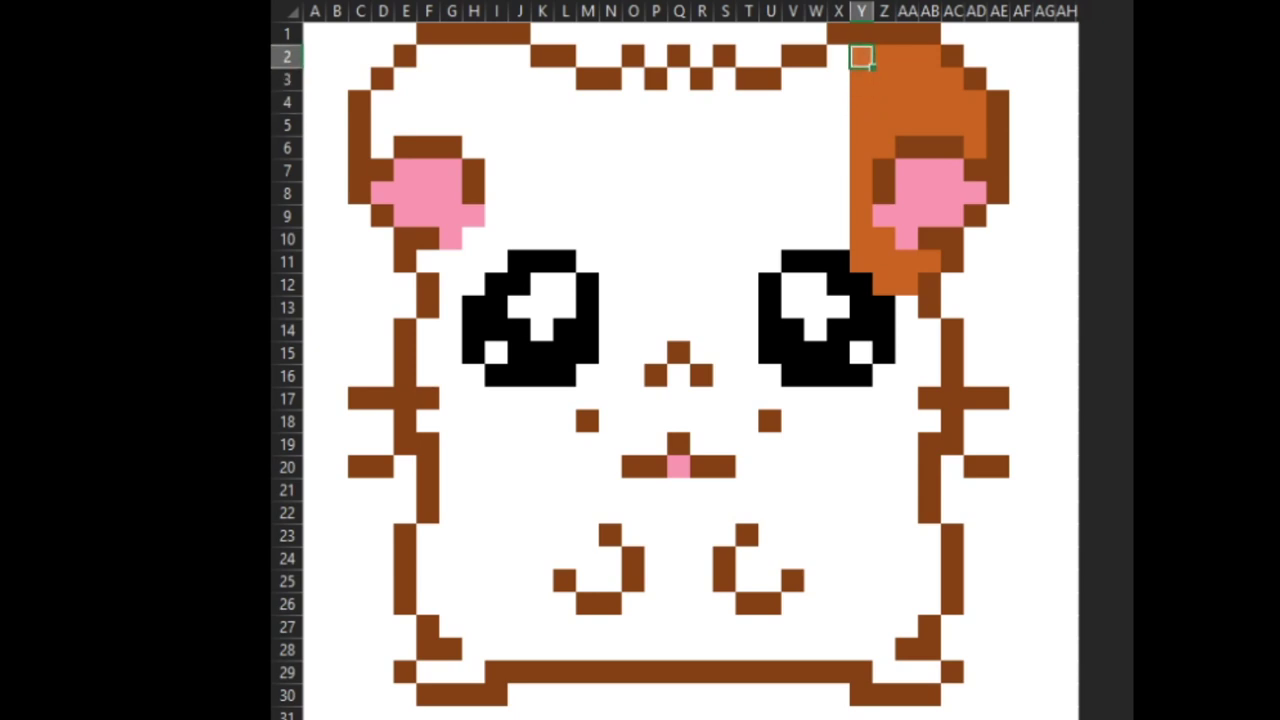
key(F4)
key(Left)
Step: Fill X3–X5, X7–X10, W10 and W3–W8 orange
key(Down)
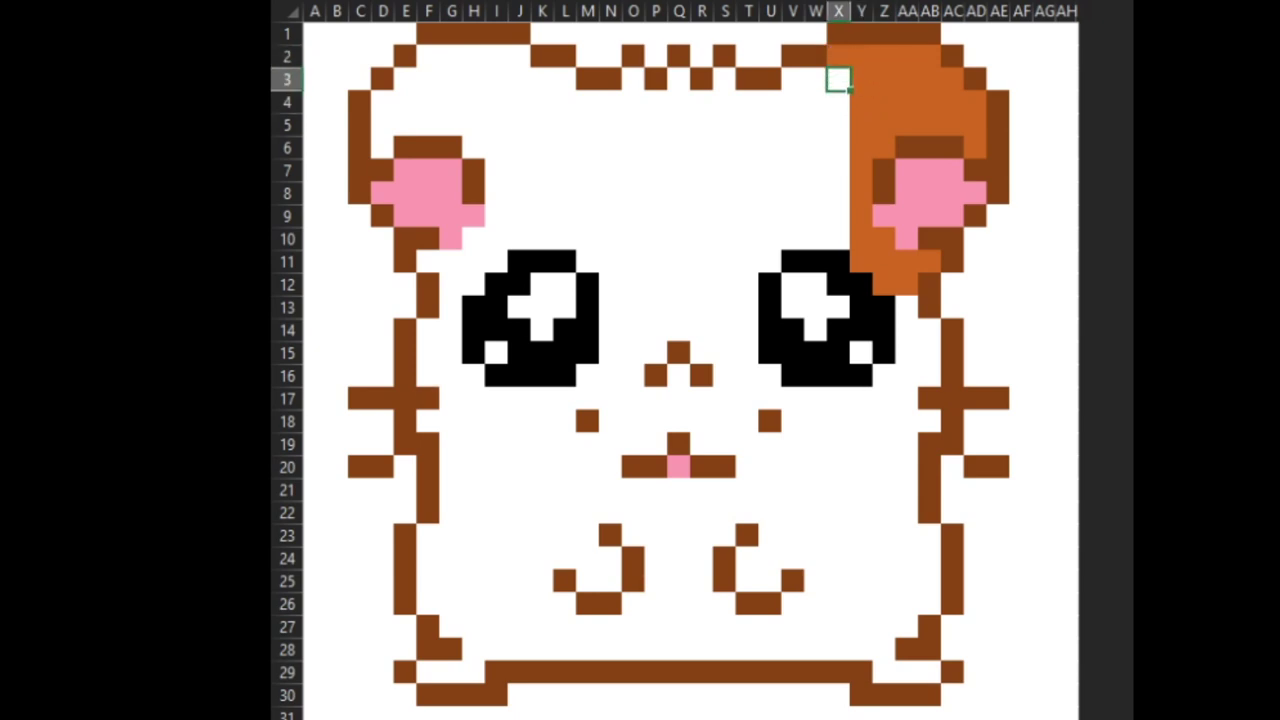
key(F4)
key(Down)
key(F4)
key(Down)
key(F4)
key(Down)
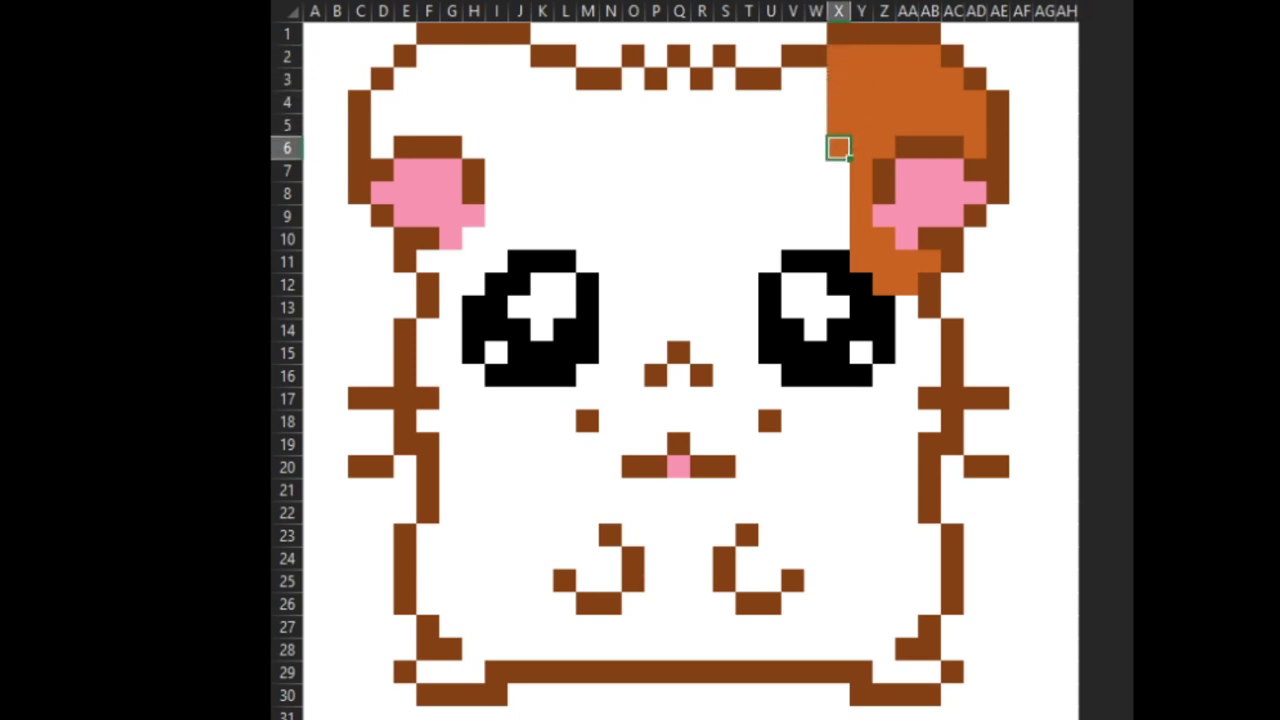
key(Down)
key(F4)
key(Down)
key(F4)
key(Down)
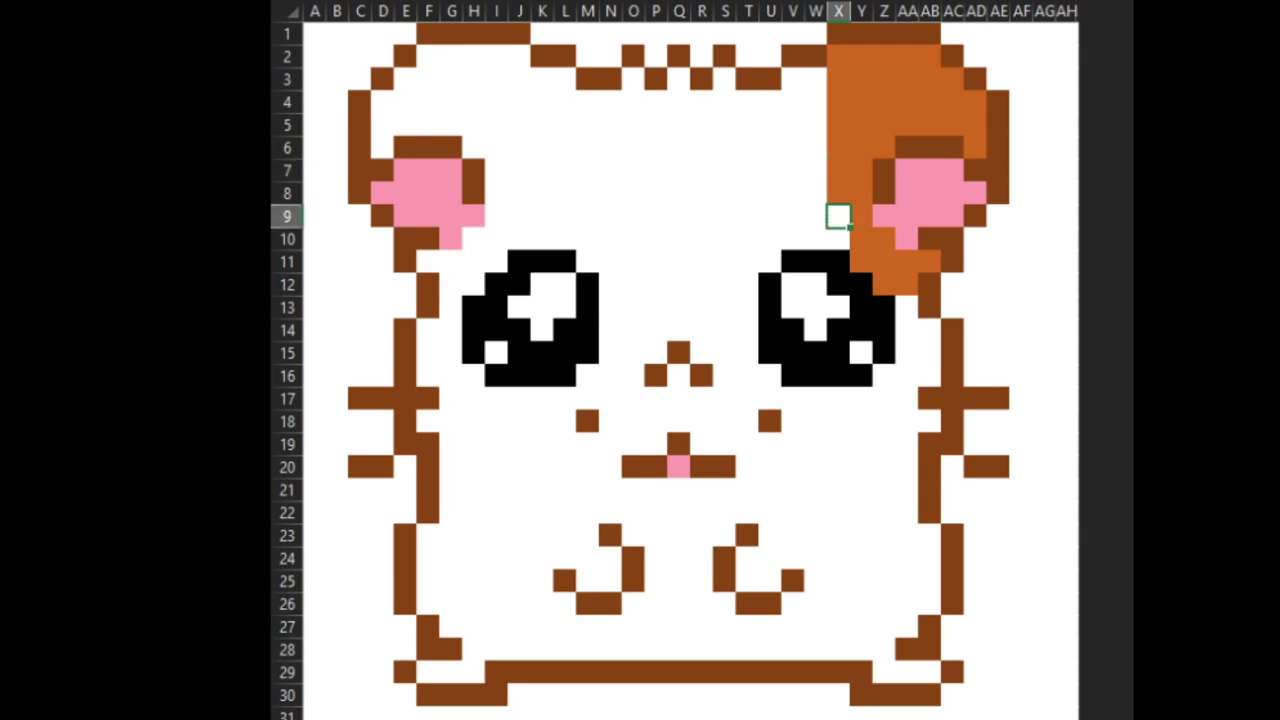
key(F4)
key(Down)
key(F4)
key(Left)
key(F4)
key(Up)
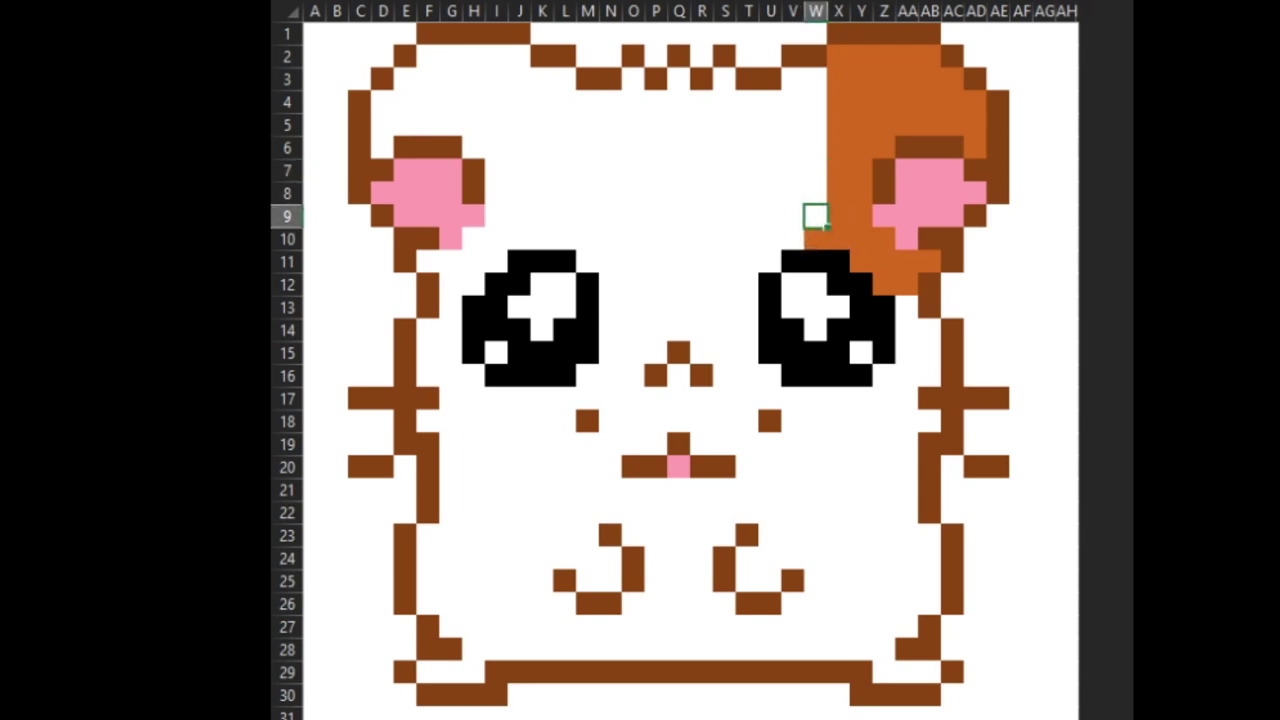
key(Up)
key(F4)
key(Up)
key(F4)
key(Up)
key(F4)
key(Up)
key(F4)
key(Up)
key(F4)
key(Up)
key(F4)
key(Left)
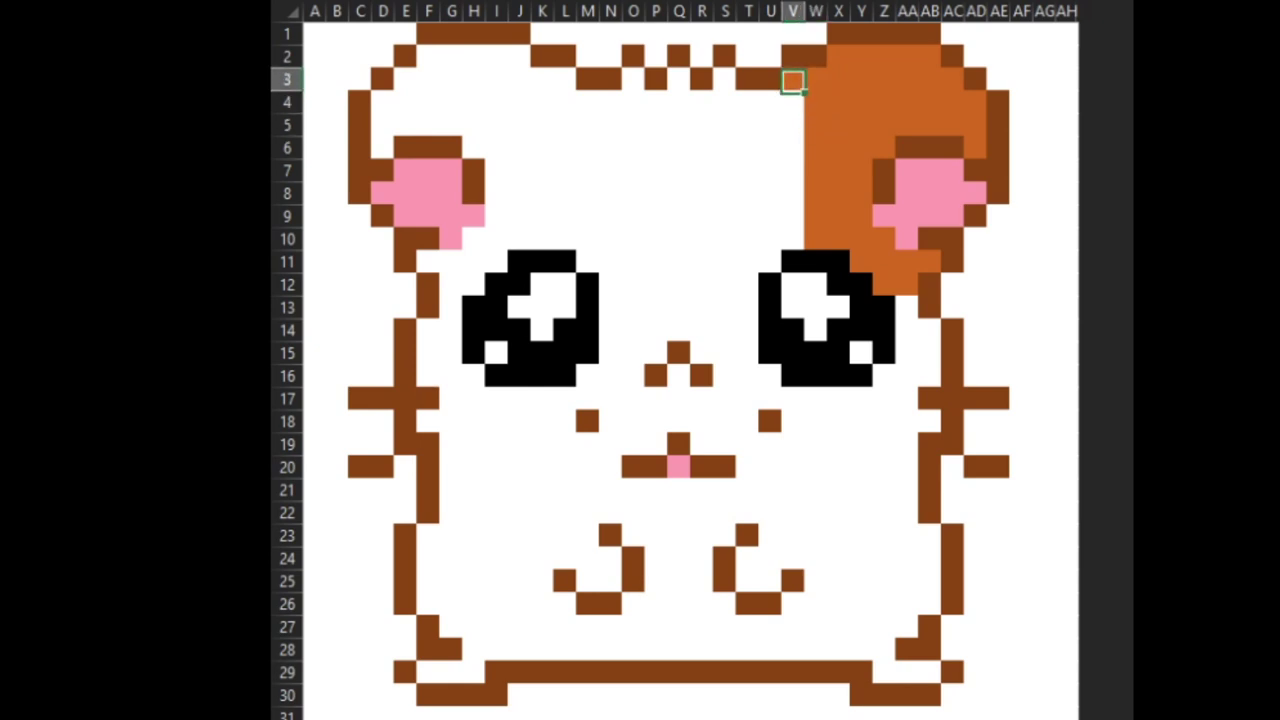
Step: Fill V5–V10, U10 and U5–U9 orange
key(Down)
key(Down)
key(F4)
key(Down)
key(F4)
key(Down)
key(F4)
key(Down)
key(F4)
key(Down)
key(F4)
key(Down)
key(F4)
key(Left)
key(F4)
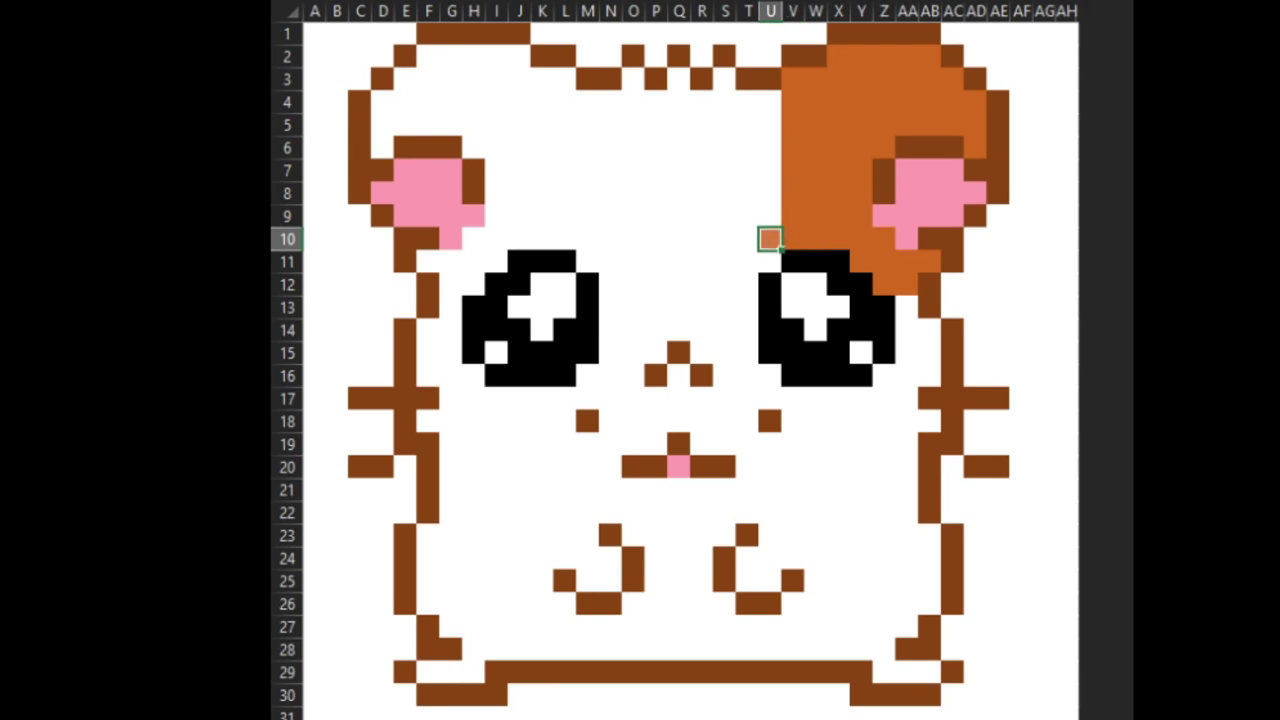
key(Up)
key(F4)
key(Up)
key(F4)
key(Up)
key(F4)
key(Up)
key(F4)
key(Up)
key(F4)
key(Up)
Step: Fill U4, T4–T9, S3–S7 and R4–R8 orange
key(F4)
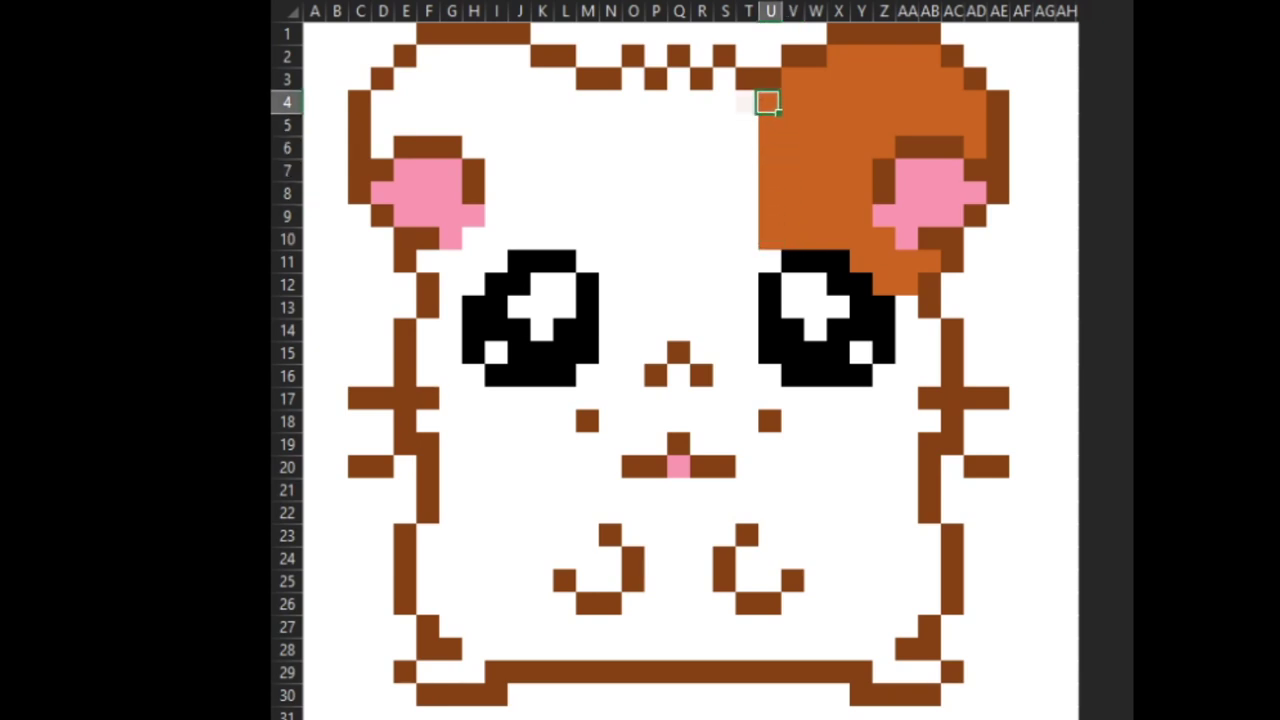
key(Left)
key(F4)
key(Down)
key(F4)
key(Down)
key(F4)
key(Down)
key(F4)
key(Down)
key(F4)
key(Down)
key(F4)
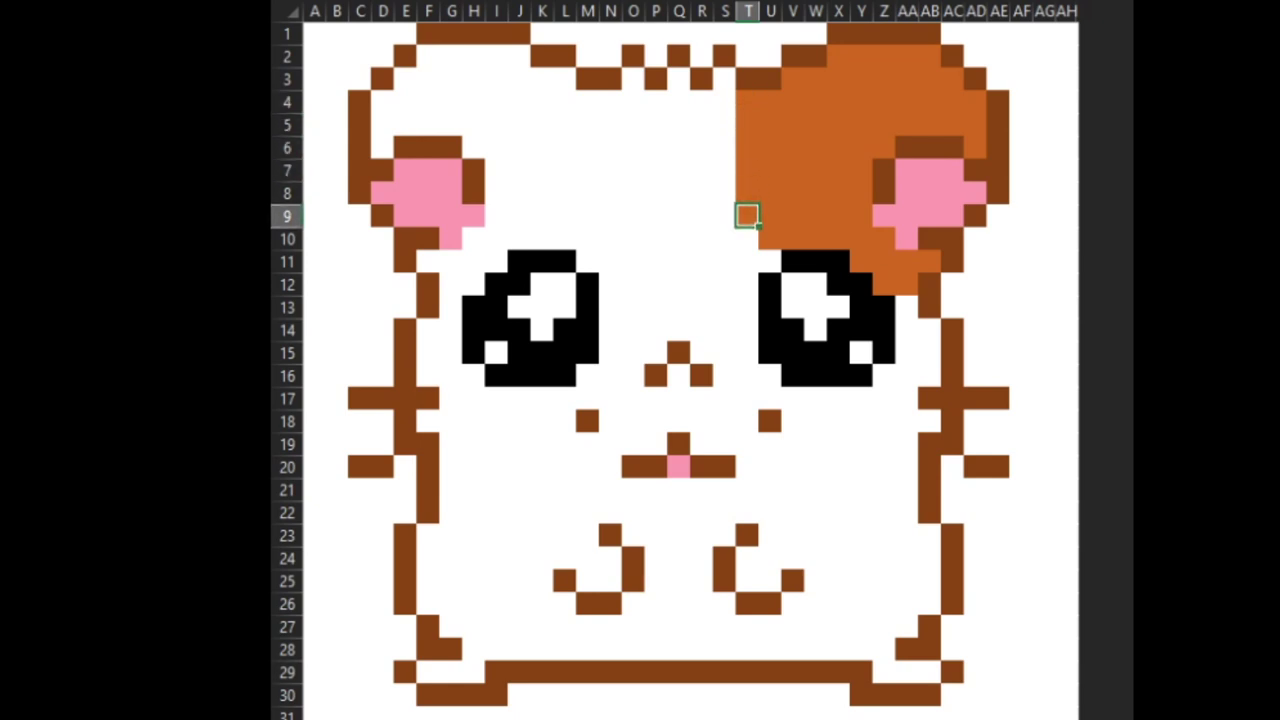
key(Up)
key(Left)
key(Up)
key(F4)
key(Up)
key(F4)
key(Up)
key(F4)
key(Up)
key(F4)
key(Up)
key(F4)
key(Down)
key(Left)
key(F4)
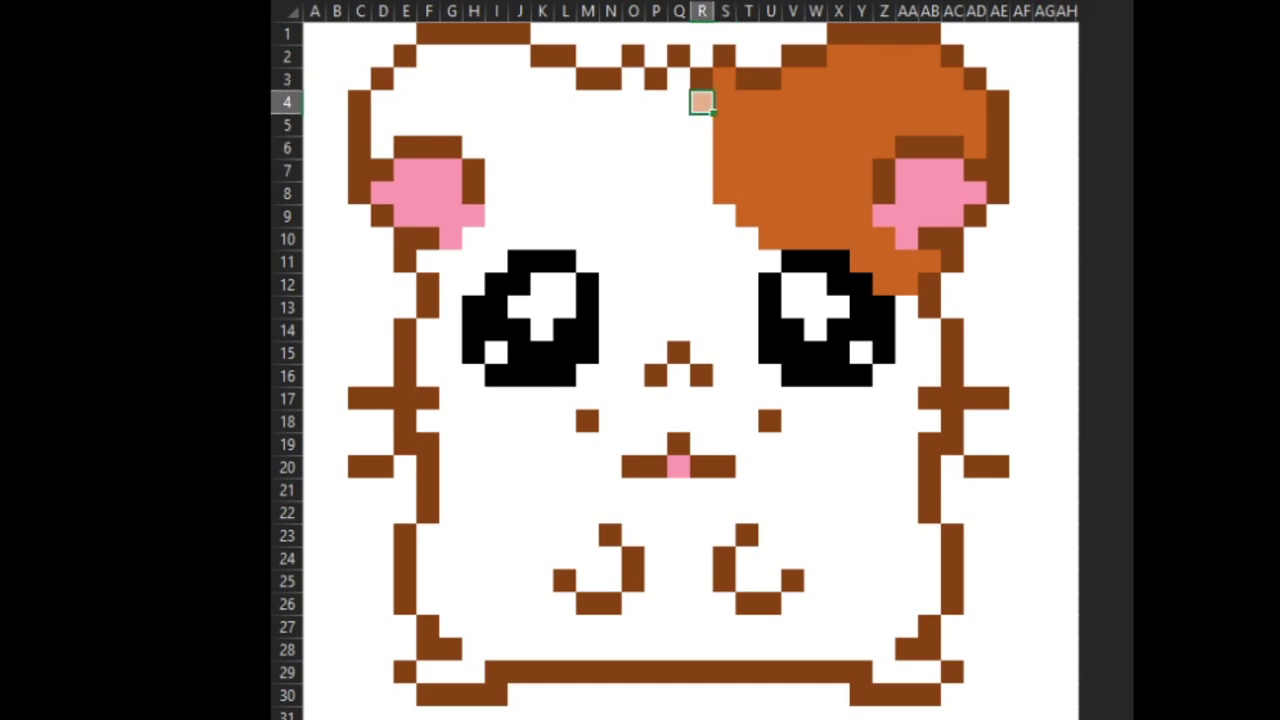
key(Down)
key(F4)
key(Down)
key(F4)
key(Down)
key(F4)
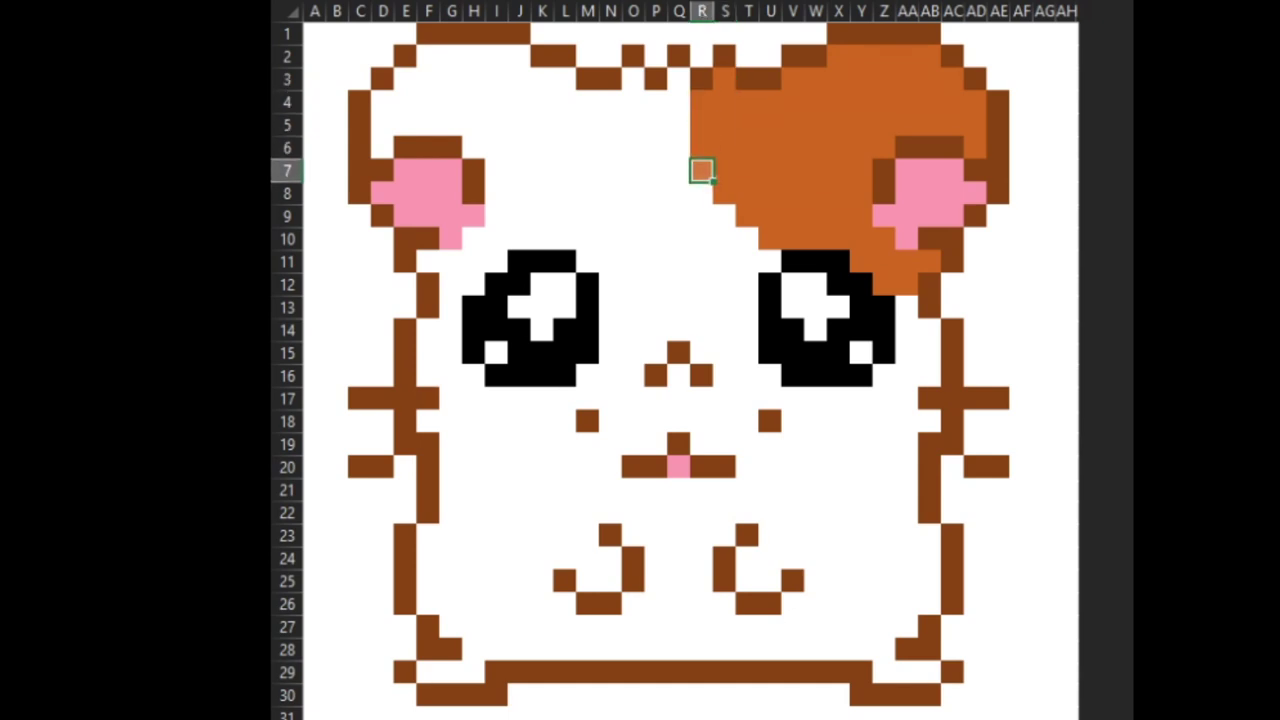
key(Down)
key(F4)
Step: Fill Q3–Q7, P4–P6, O3–O5, M5–N5, L3–L4 and K3 orange
key(Up)
key(Left)
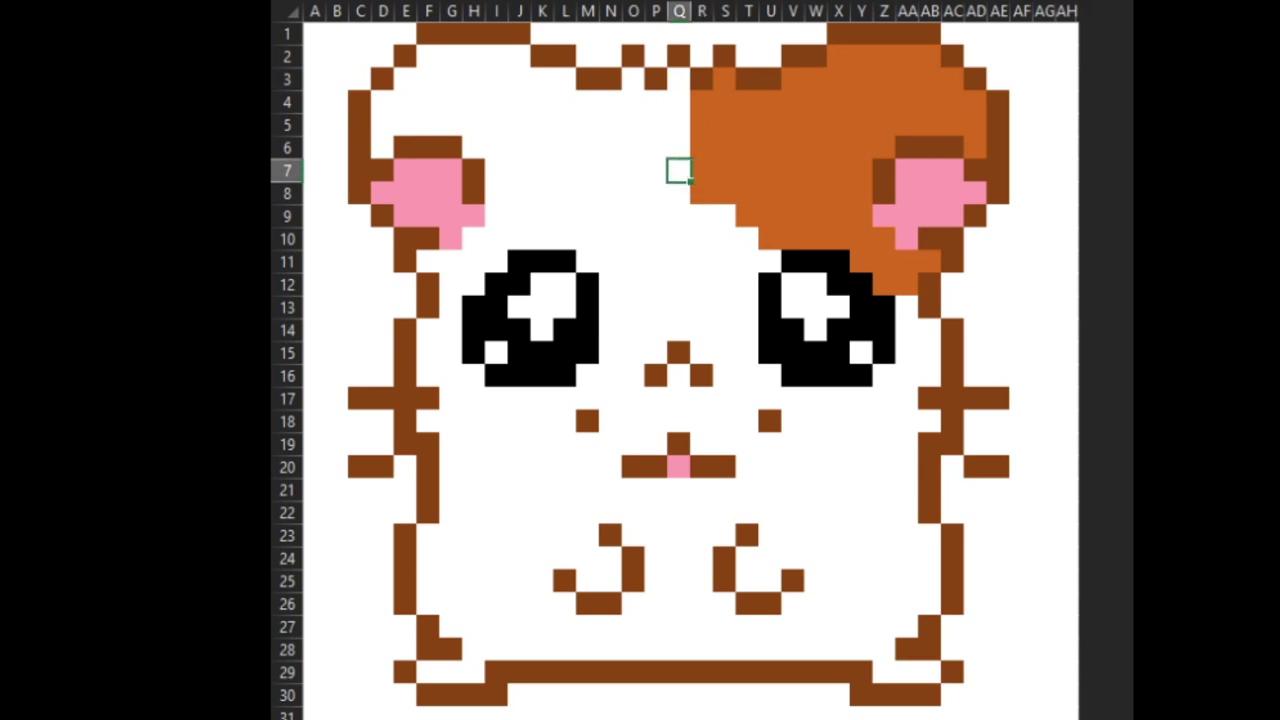
key(F4)
key(Up)
key(F4)
key(Up)
key(F4)
key(Up)
key(F4)
key(Up)
key(F4)
key(Down)
key(Left)
key(F4)
key(Down)
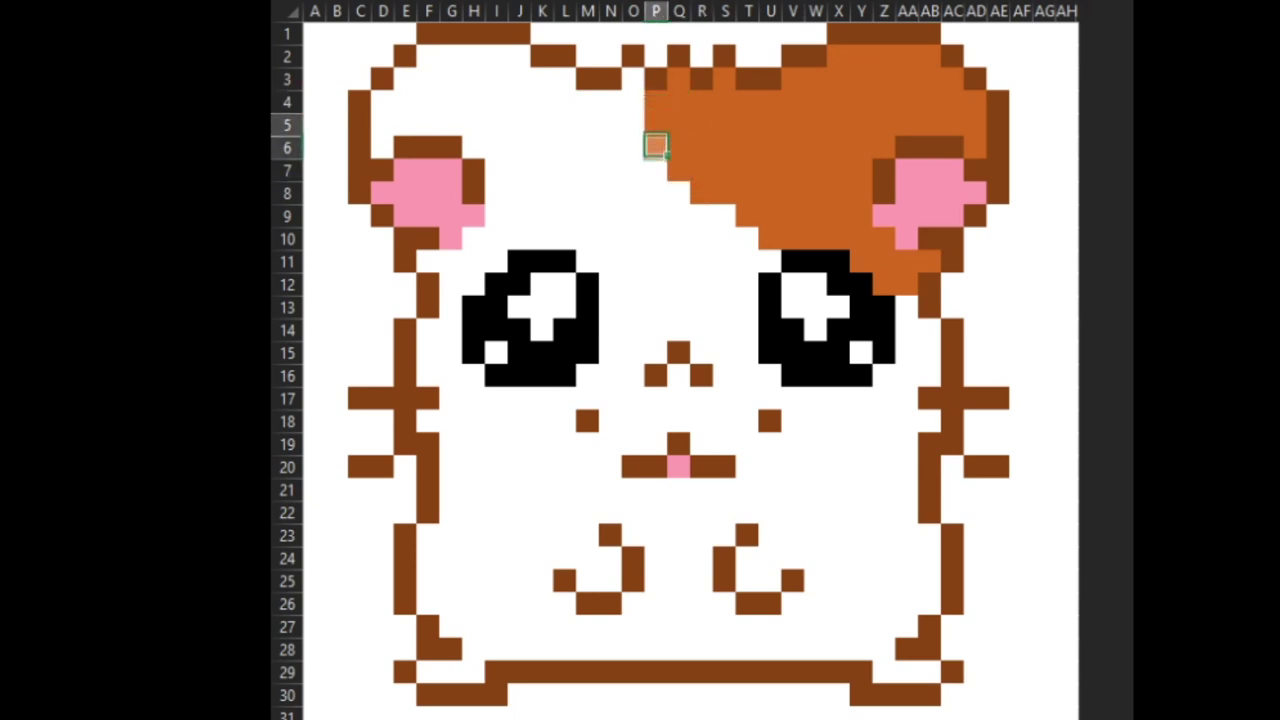
key(F4)
key(Down)
key(F4)
key(Down)
key(Up)
key(Left)
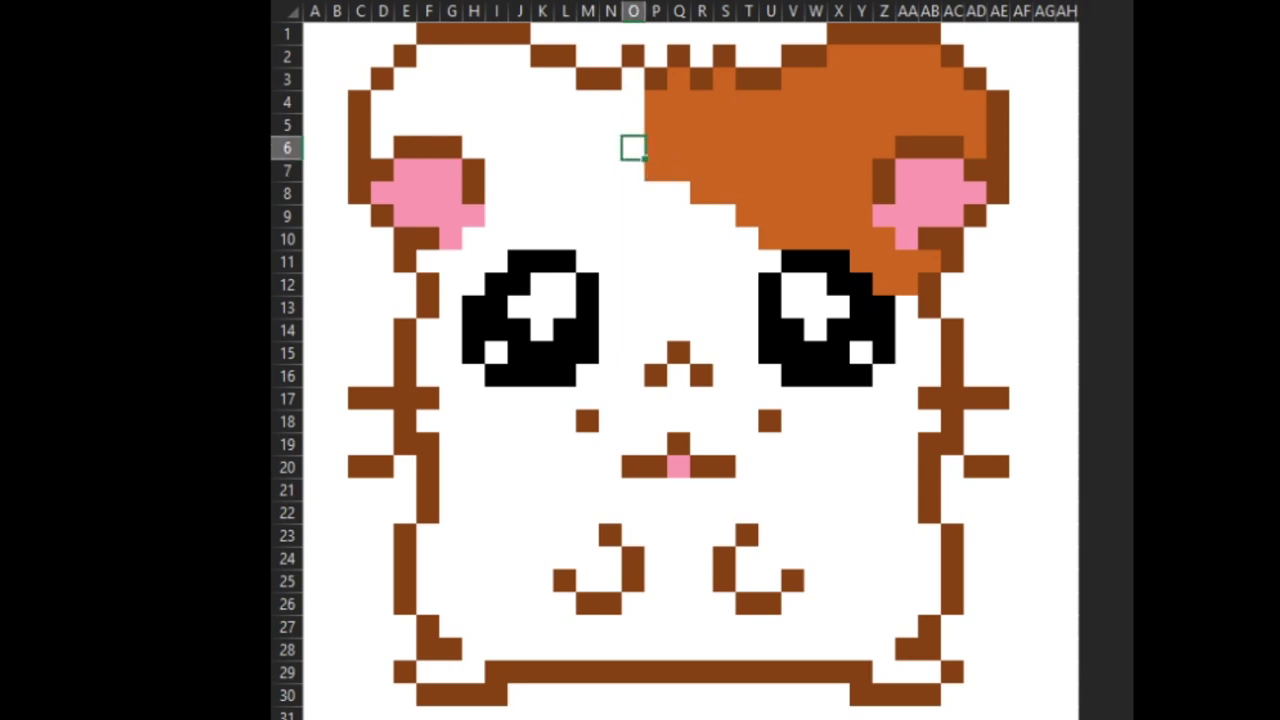
key(Up)
key(F4)
key(Up)
key(F4)
key(Up)
key(F4)
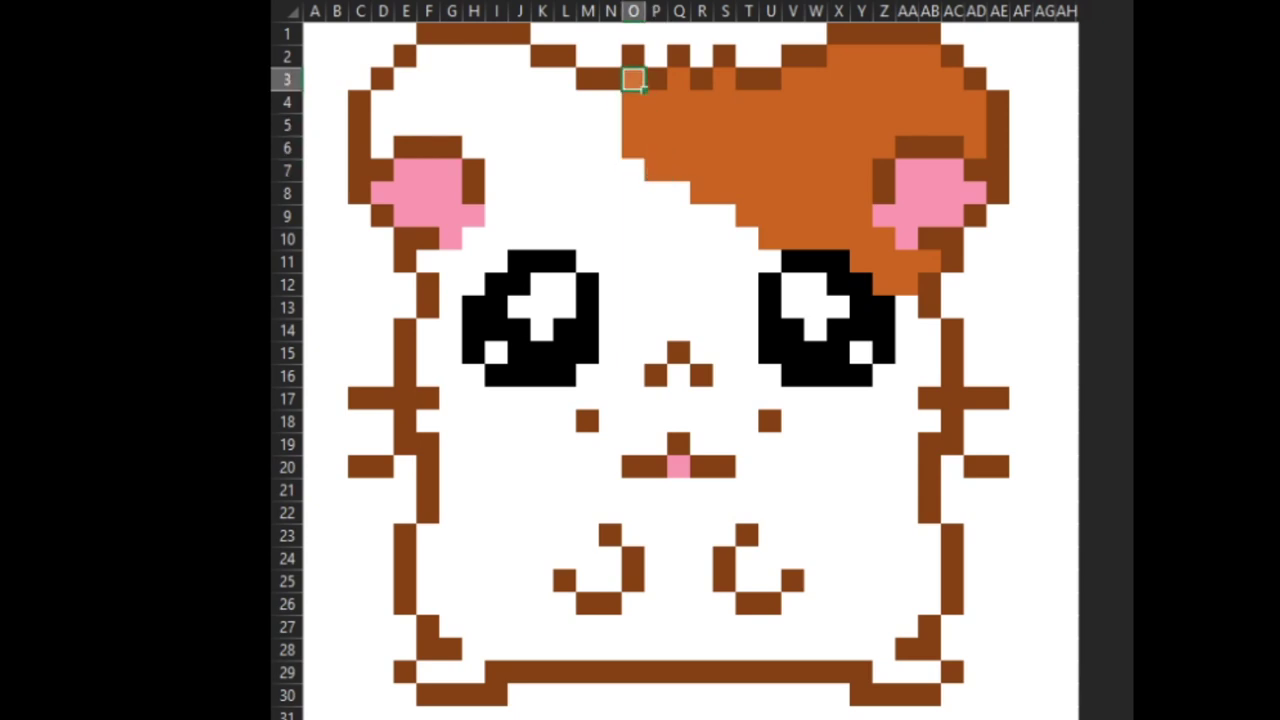
key(Down)
key(Left)
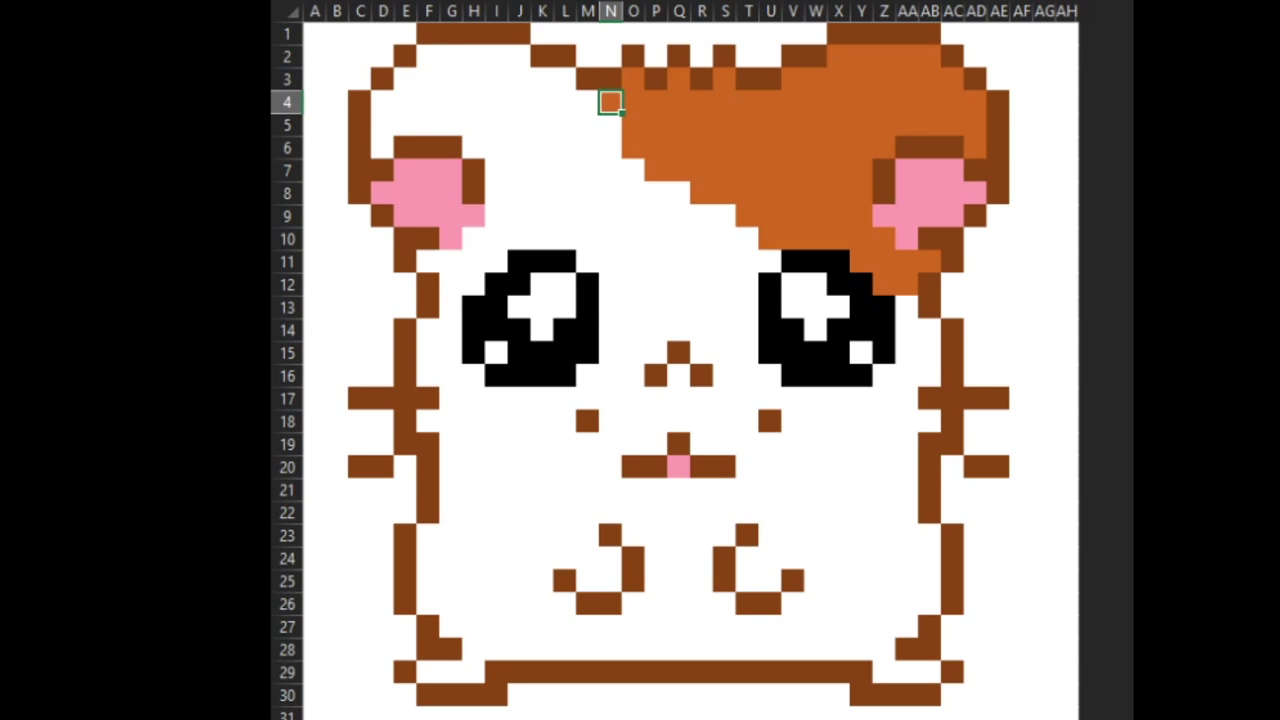
key(Down)
key(F4)
key(Left)
key(F4)
key(Up)
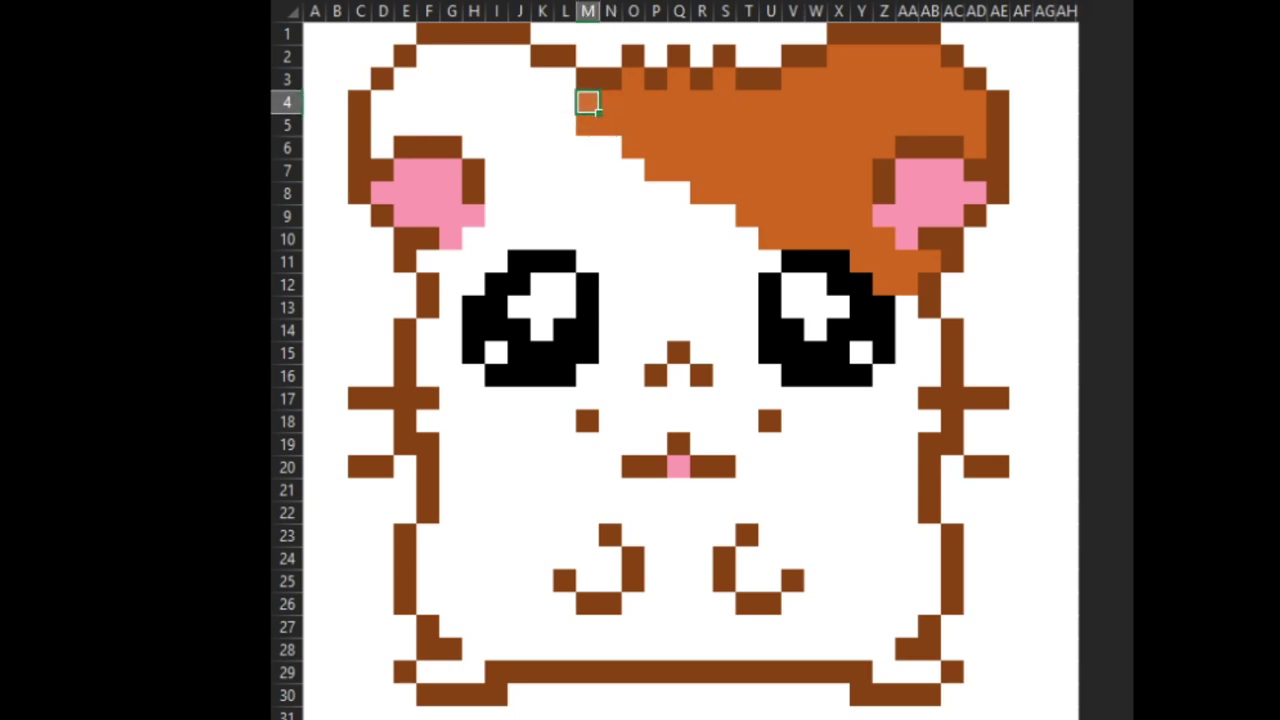
key(Left)
key(F4)
key(Up)
key(F4)
key(Left)
key(F4)
key(Left)
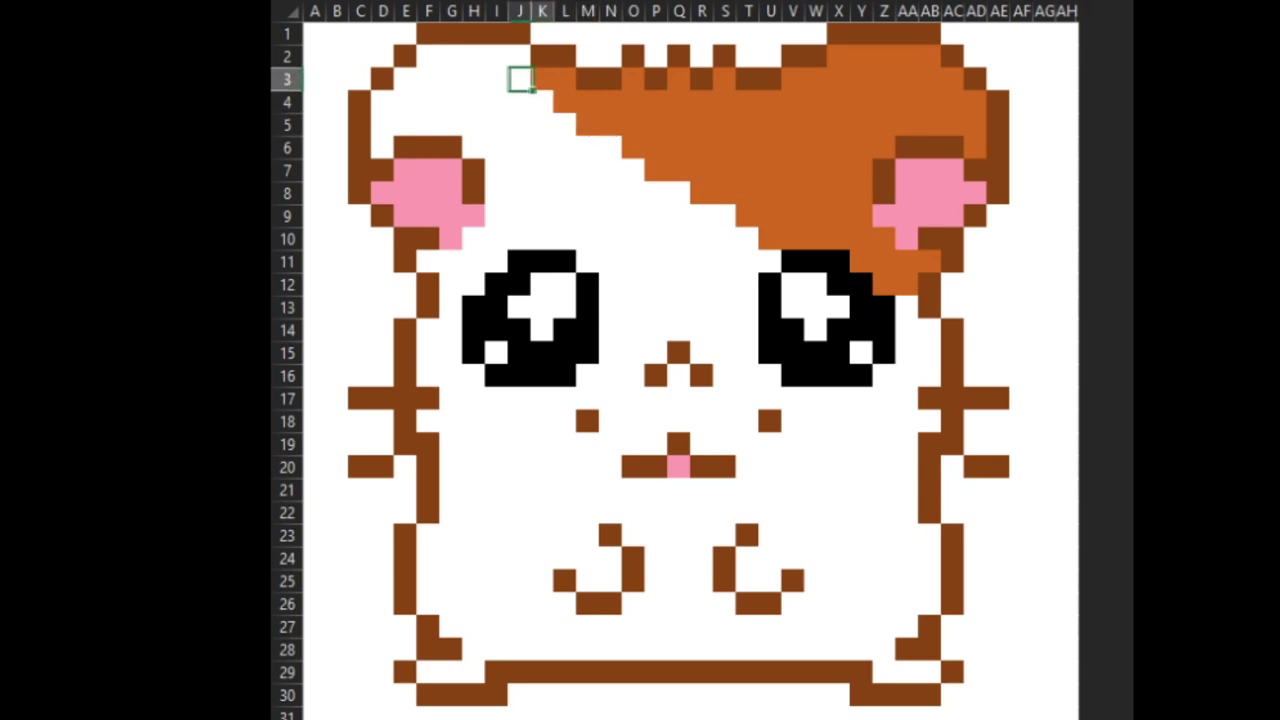
Step: Fill I4, H3–H6, I3 and H2–J2 orange
key(Down)
key(Left)
key(F4)
key(Down)
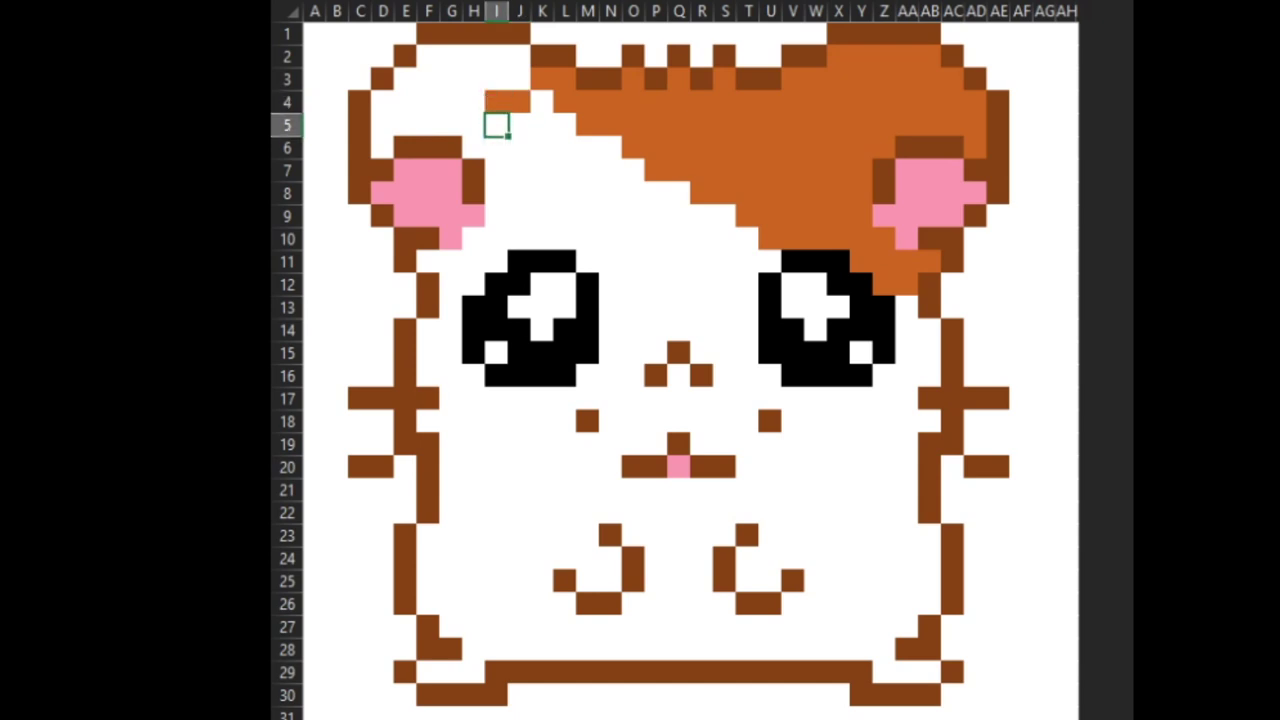
key(Down)
key(Left)
key(F4)
key(Right)
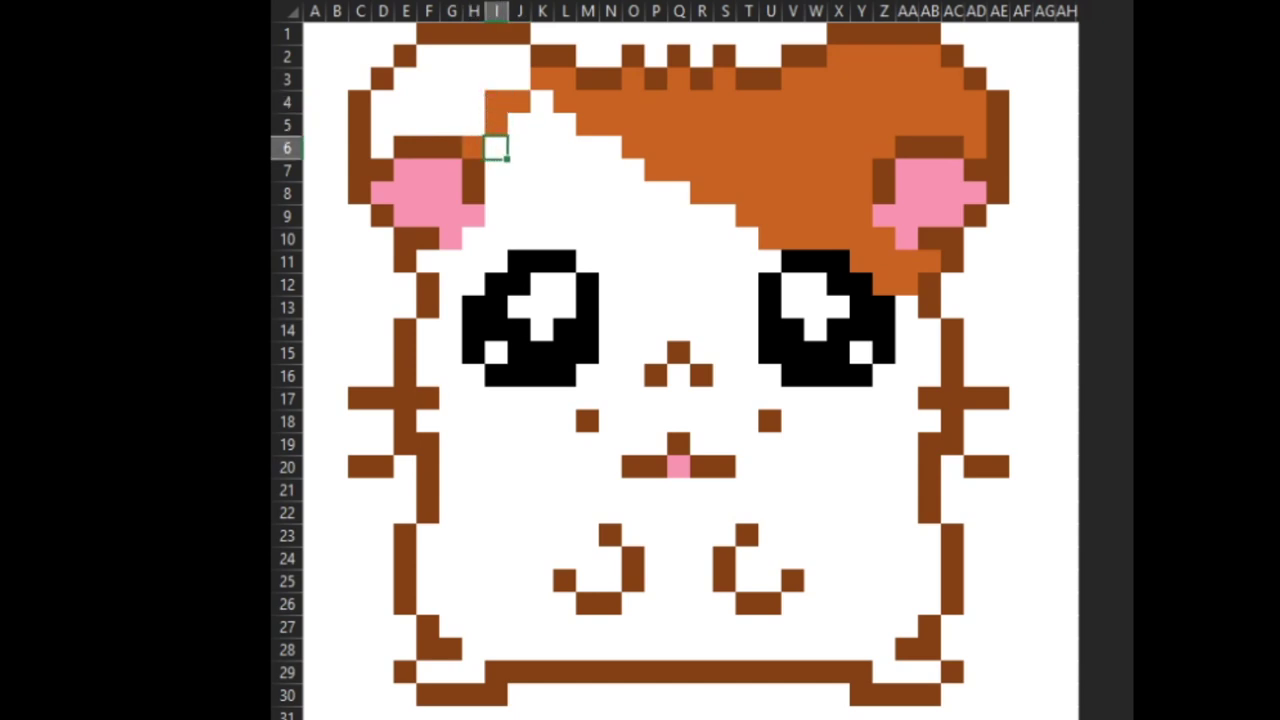
key(Left)
key(Up)
key(F4)
key(Up)
key(F4)
key(Up)
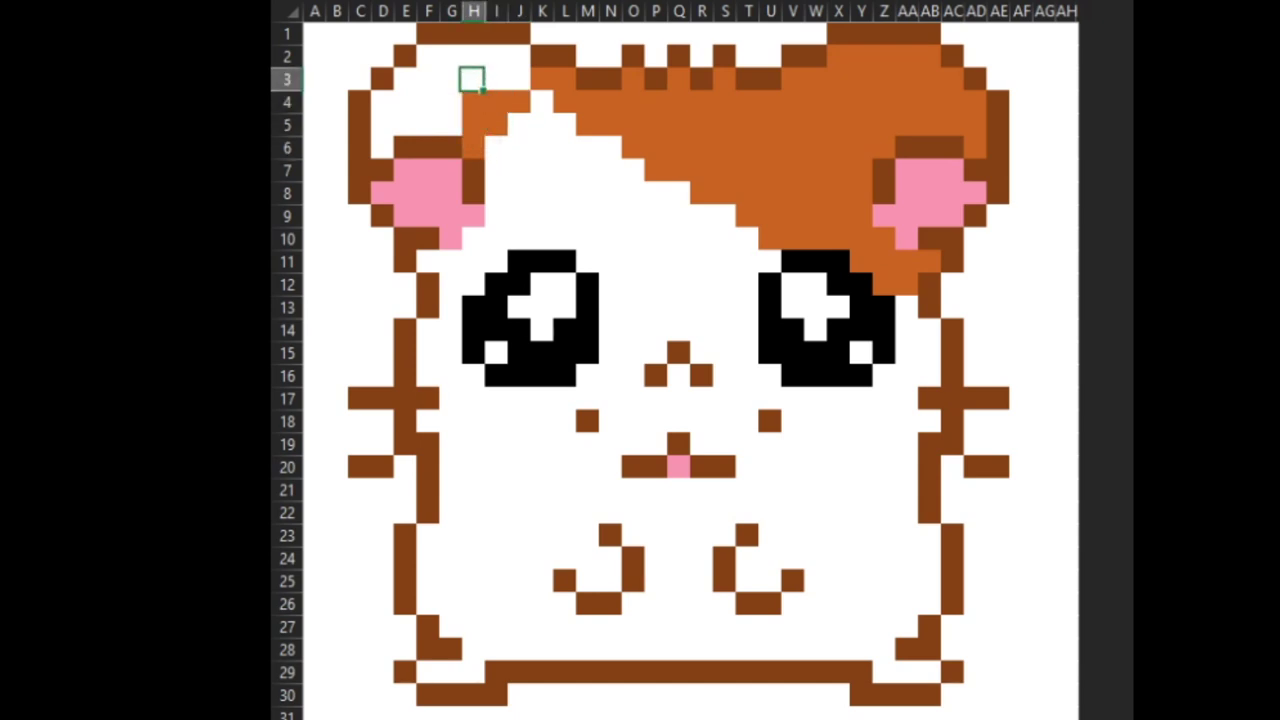
key(Left)
key(Right)
key(F4)
key(Right)
key(F4)
key(Right)
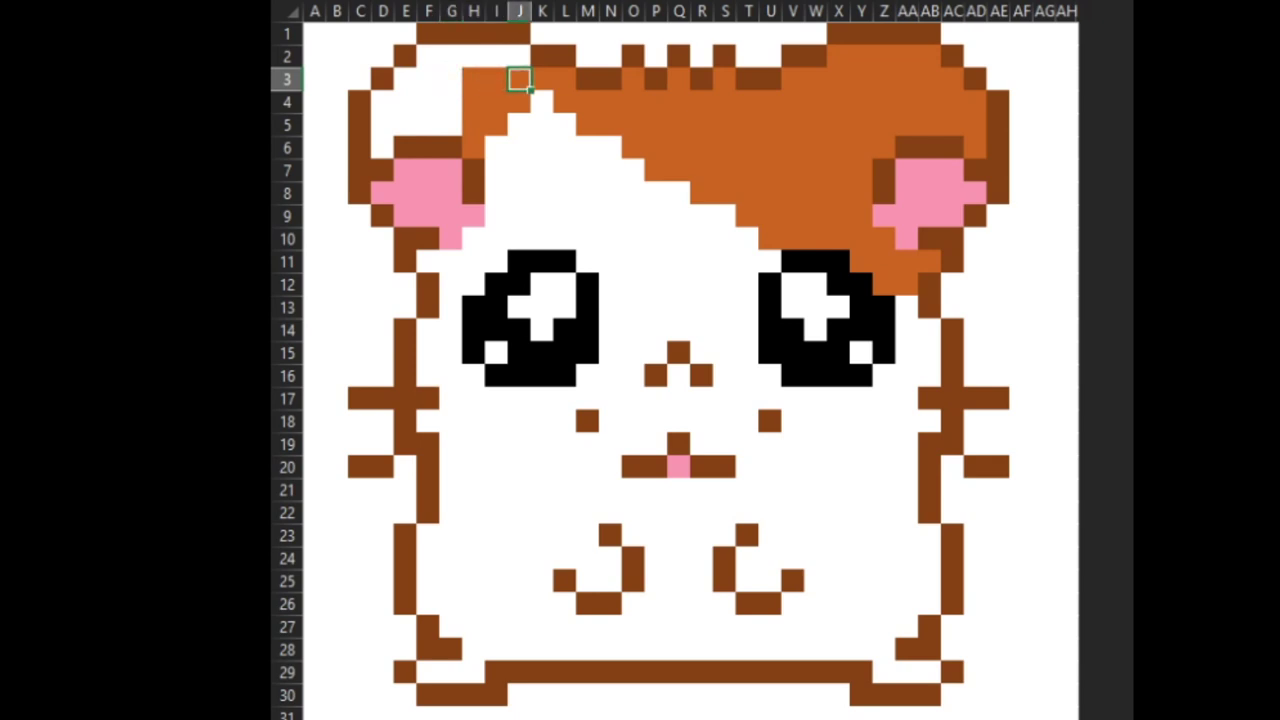
key(Up)
key(F4)
key(Left)
key(F4)
key(Left)
key(F4)
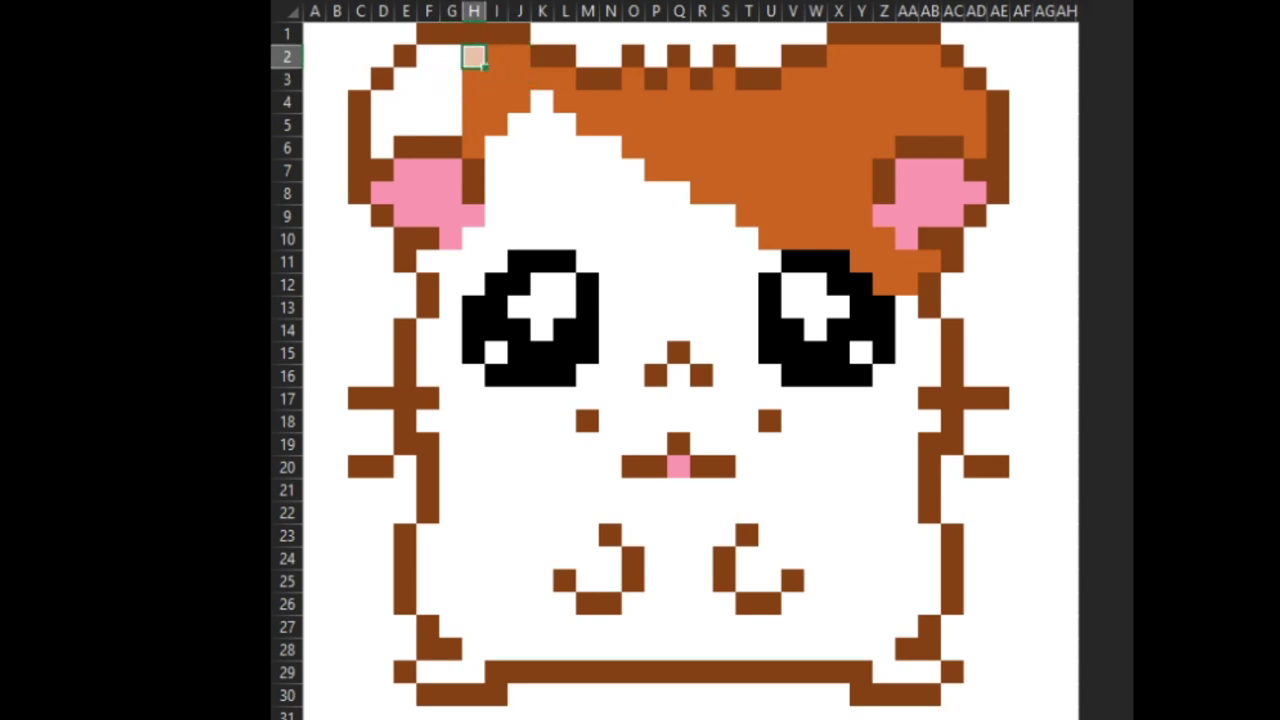
Step: Fill G2–G5, F2–F5 and E3–E5 orange, reaching the left ear
key(Left)
key(F4)
key(Down)
key(F4)
key(Down)
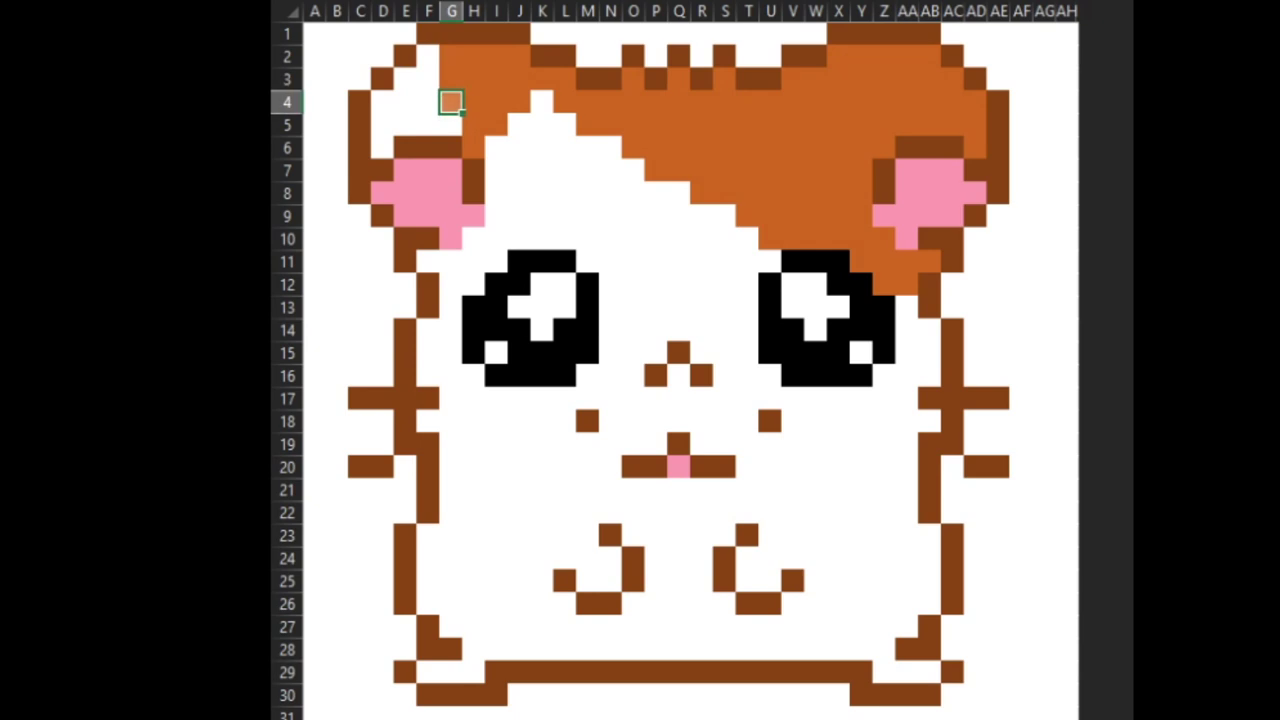
key(F4)
key(Down)
key(F4)
key(Left)
key(F4)
key(Up)
key(F4)
key(Up)
key(F4)
key(Up)
key(F4)
key(Down)
key(Left)
key(F4)
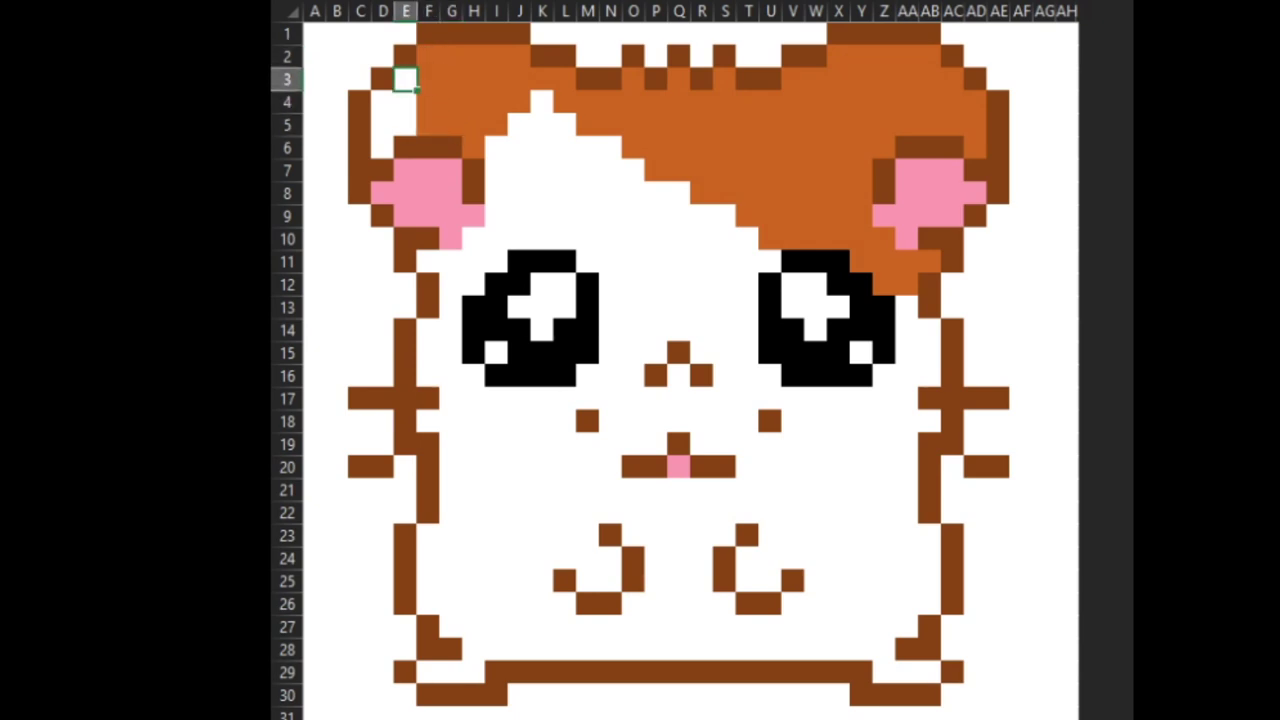
key(Down)
key(F4)
key(Down)
key(F4)
key(Up)
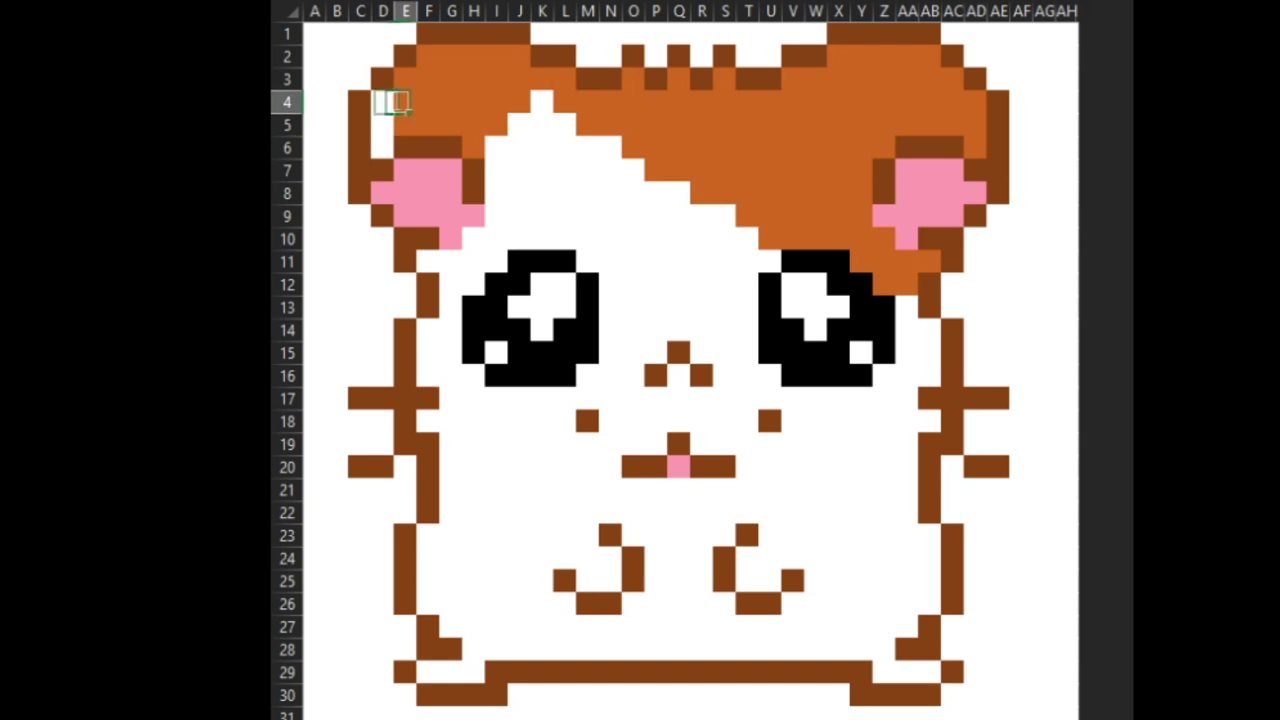
Step: Fill cells D4 and D5 with the orange shade
click(384, 101)
key(F4)
click(381, 123)
key(F4)
click(390, 148)
click(386, 128)
click(408, 104)
click(408, 82)
click(434, 86)
Step: Line the left cheek with orange in G20, G21, H21 and G22
key(Right)
key(Down)
key(Down)
key(Down)
key(Down)
key(Down)
key(Down)
key(Down)
key(Down)
key(Down)
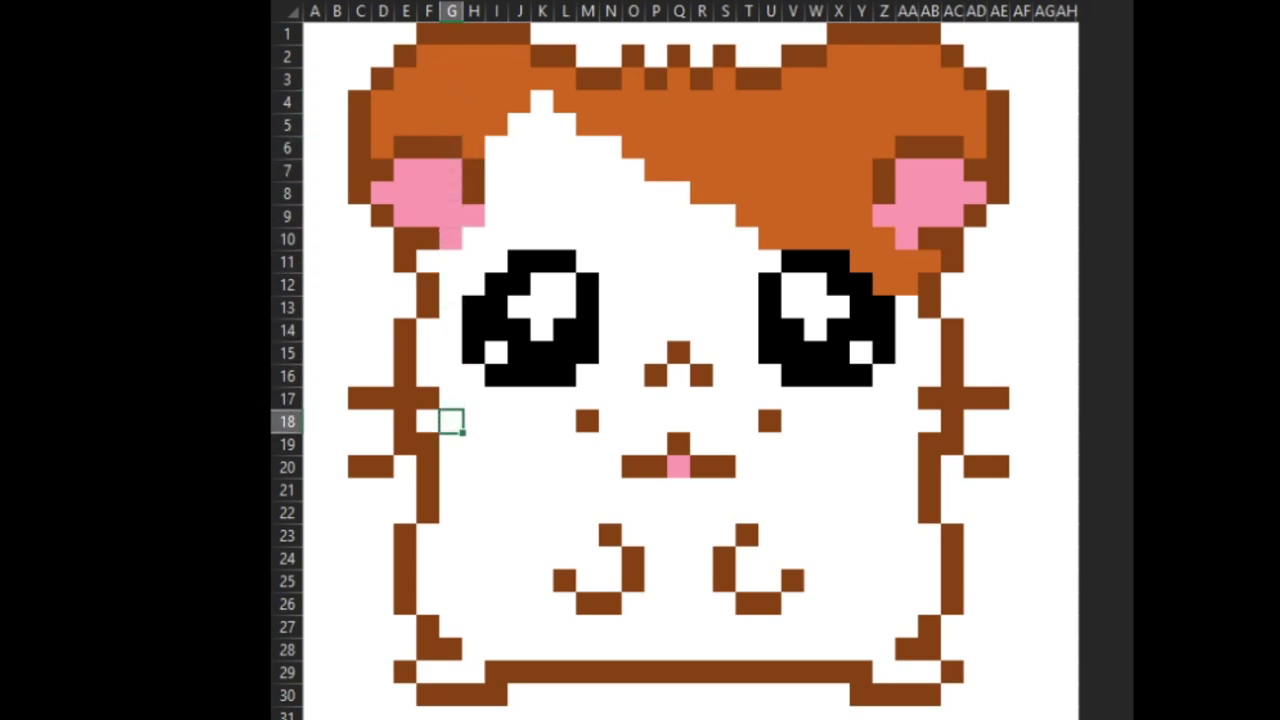
click(451, 444)
key(Down)
key(F4)
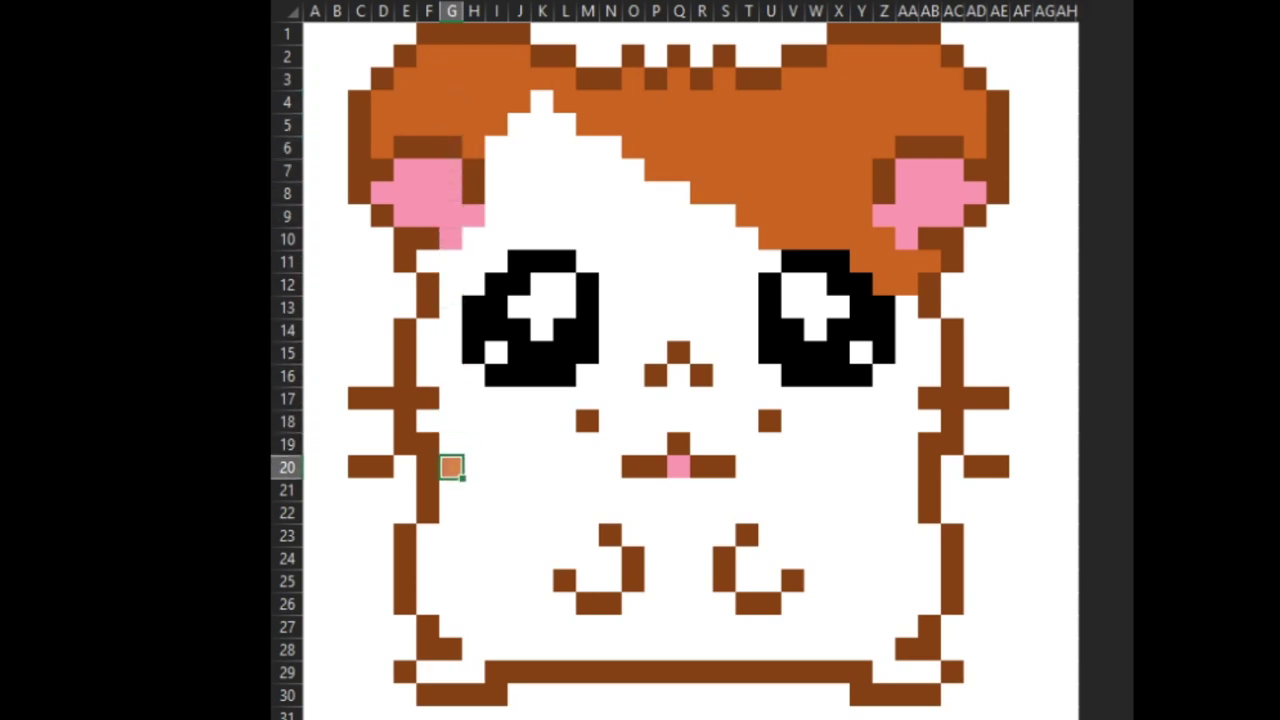
key(Down)
key(F4)
key(Right)
key(F4)
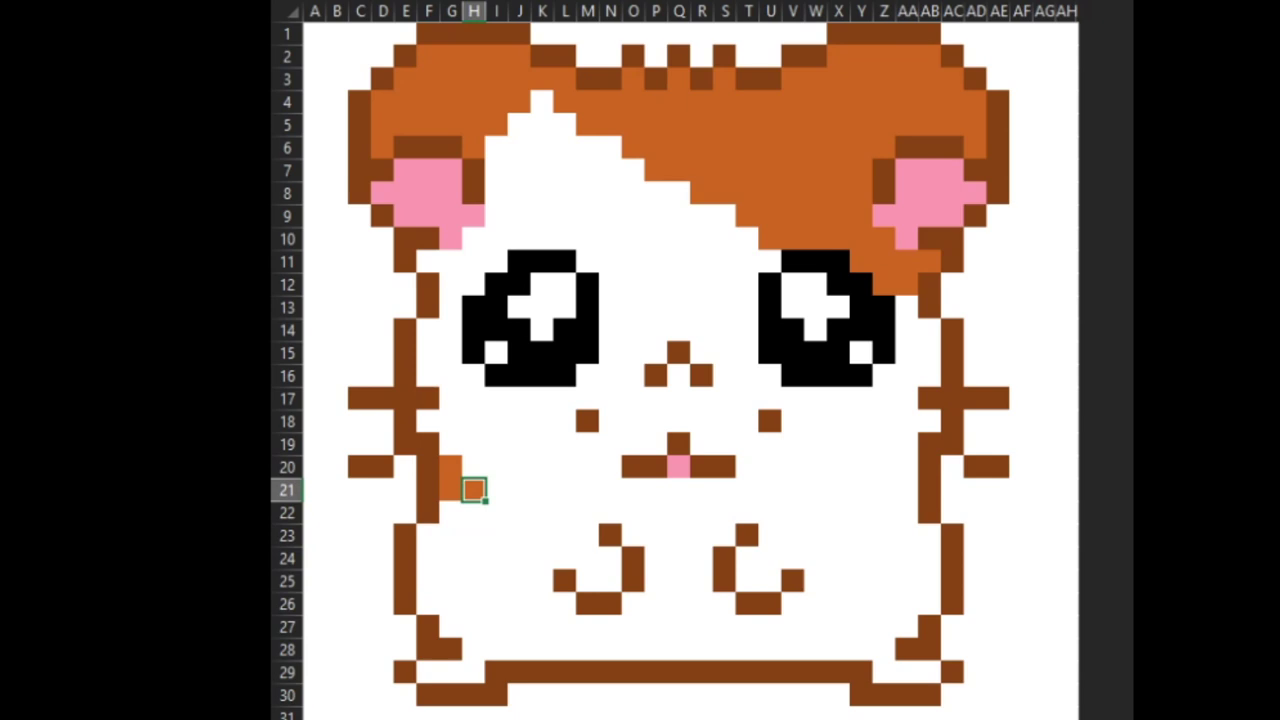
key(Down)
key(Left)
key(F4)
key(Down)
key(Left)
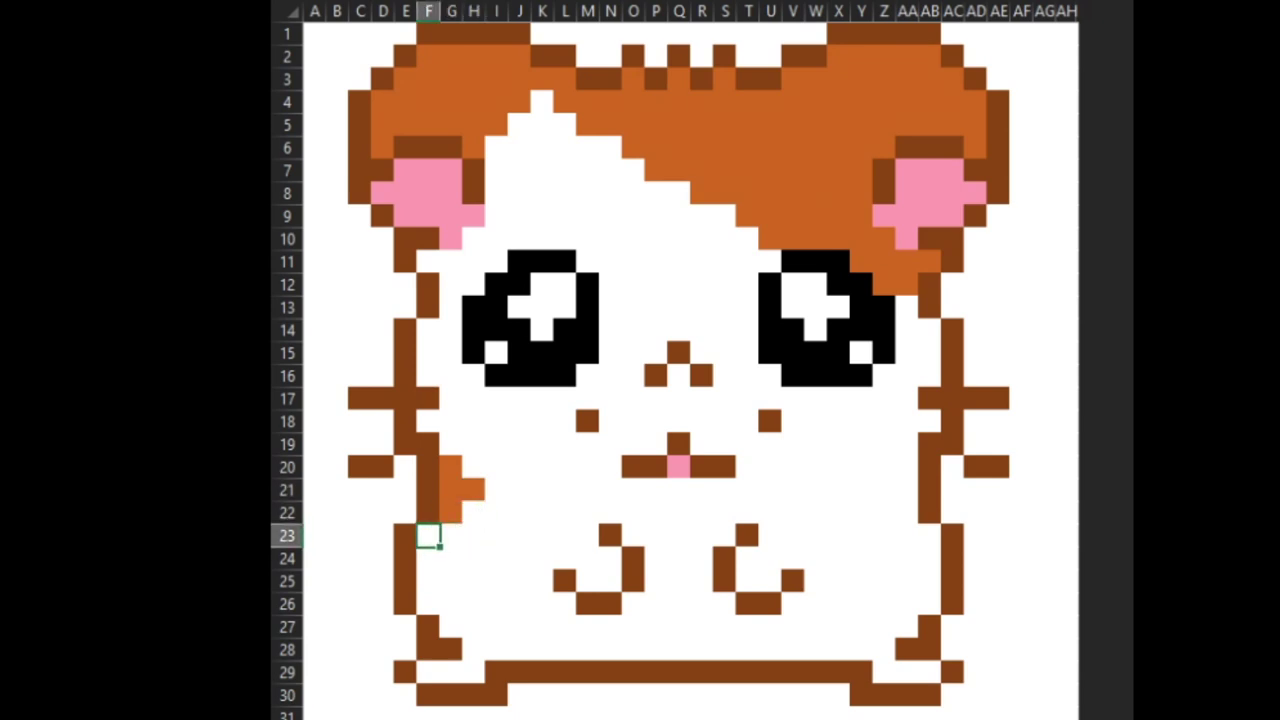
Step: Continue the orange lining down the left side through F24, F25, G27 and G29
key(Down)
key(F4)
key(Down)
key(F4)
key(Down)
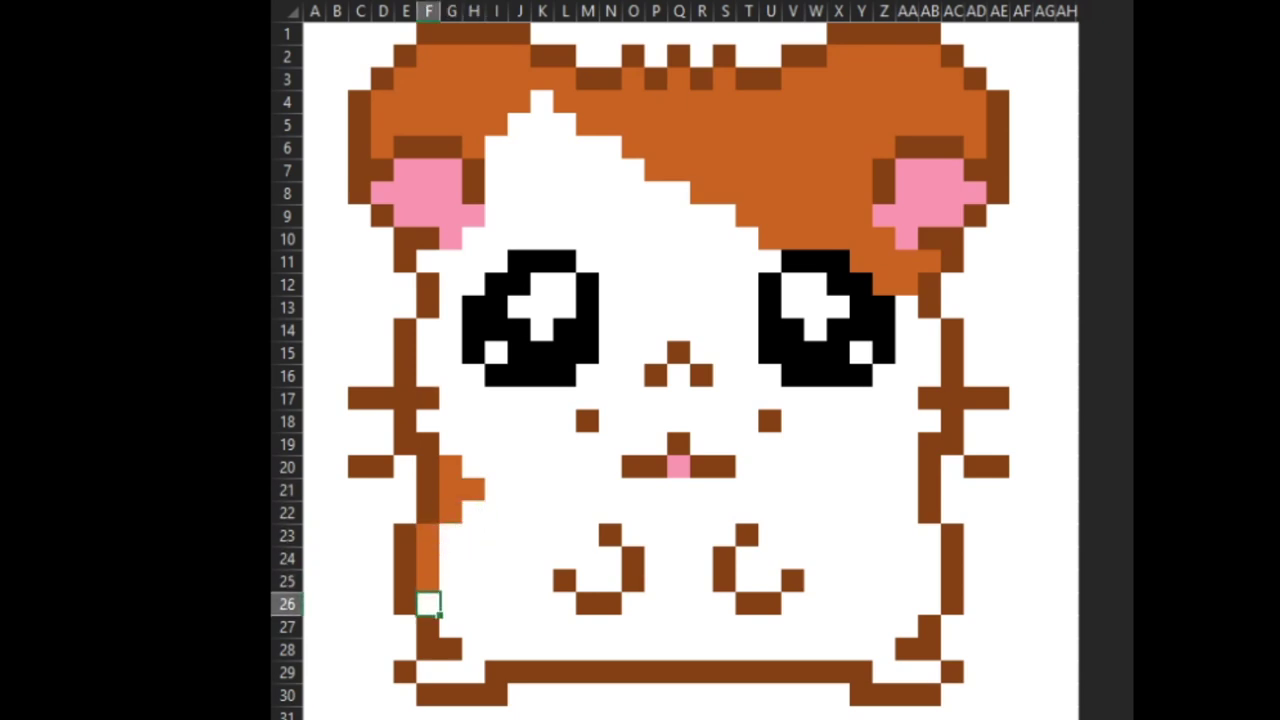
key(Right)
key(Down)
key(F4)
key(Down)
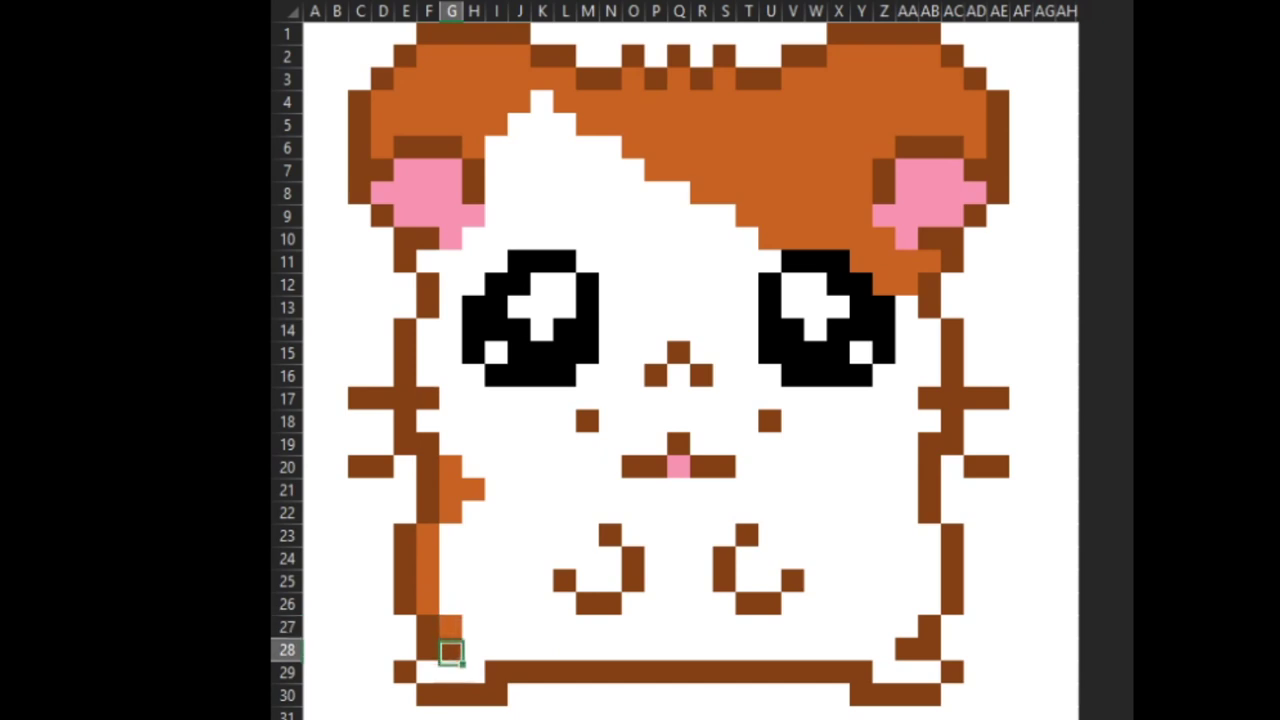
key(Down)
key(Left)
key(Right)
key(F4)
key(Right)
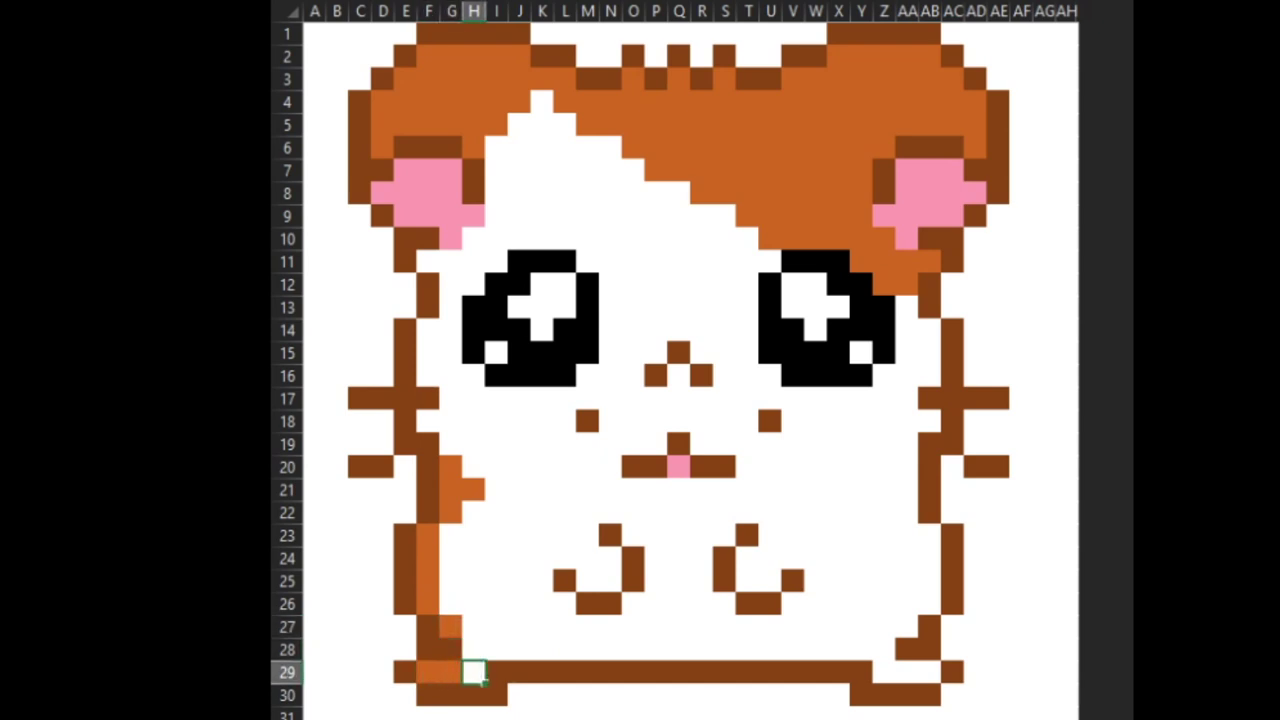
Step: Run an orange strip along the bottom row 28 from L28 to W28
key(Up)
key(Right)
key(Right)
key(Right)
key(Right)
key(F4)
key(Right)
key(F4)
key(Right)
key(F4)
key(Right)
key(F4)
key(Right)
key(F4)
key(Right)
key(F4)
key(Right)
key(F4)
key(Right)
key(F4)
key(Right)
key(F4)
key(Right)
key(F4)
key(Right)
key(F4)
key(Right)
Step: Fill Z29 through AB29 orange at the bottom-right corner
key(Right)
key(Right)
key(Down)
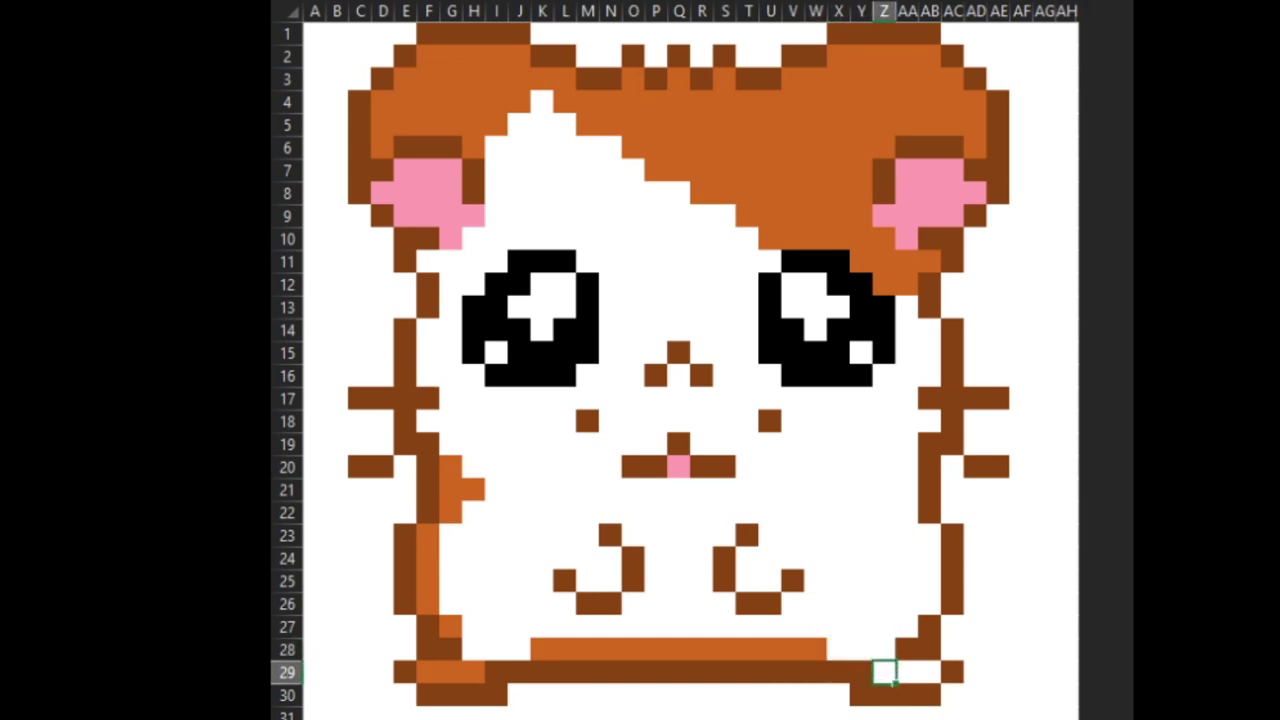
key(F4)
key(Right)
key(F4)
key(Right)
key(F4)
key(Right)
key(Left)
key(Left)
Step: Colour AA27, AB26 and AB25 up to AB23 orange along the right side
key(Up)
key(Up)
key(F4)
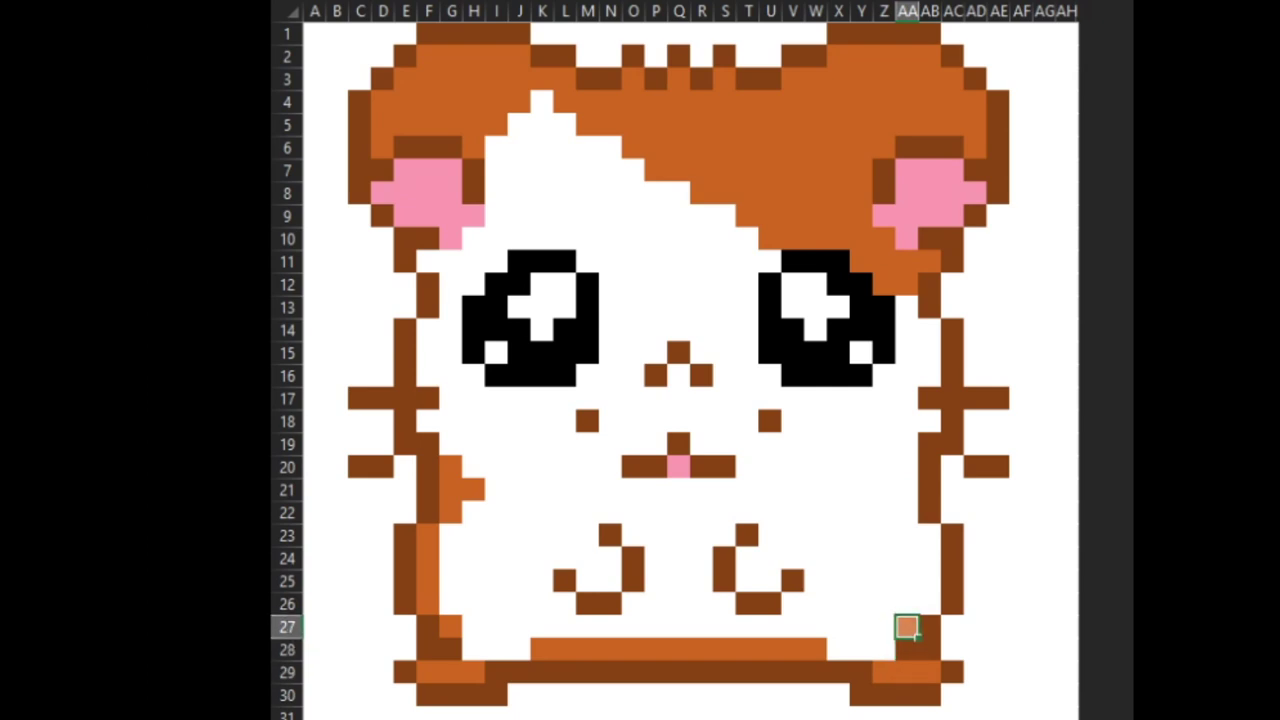
key(Up)
key(Right)
key(F4)
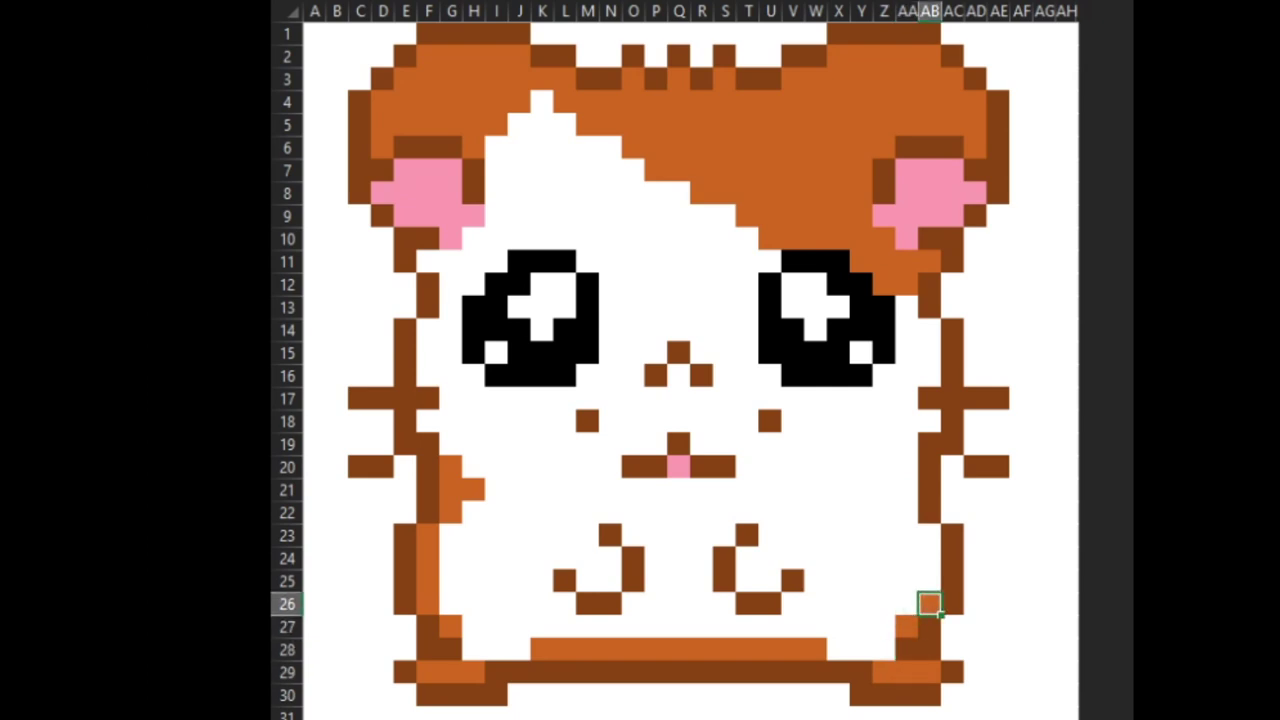
key(Up)
key(F4)
key(Up)
key(F4)
key(Up)
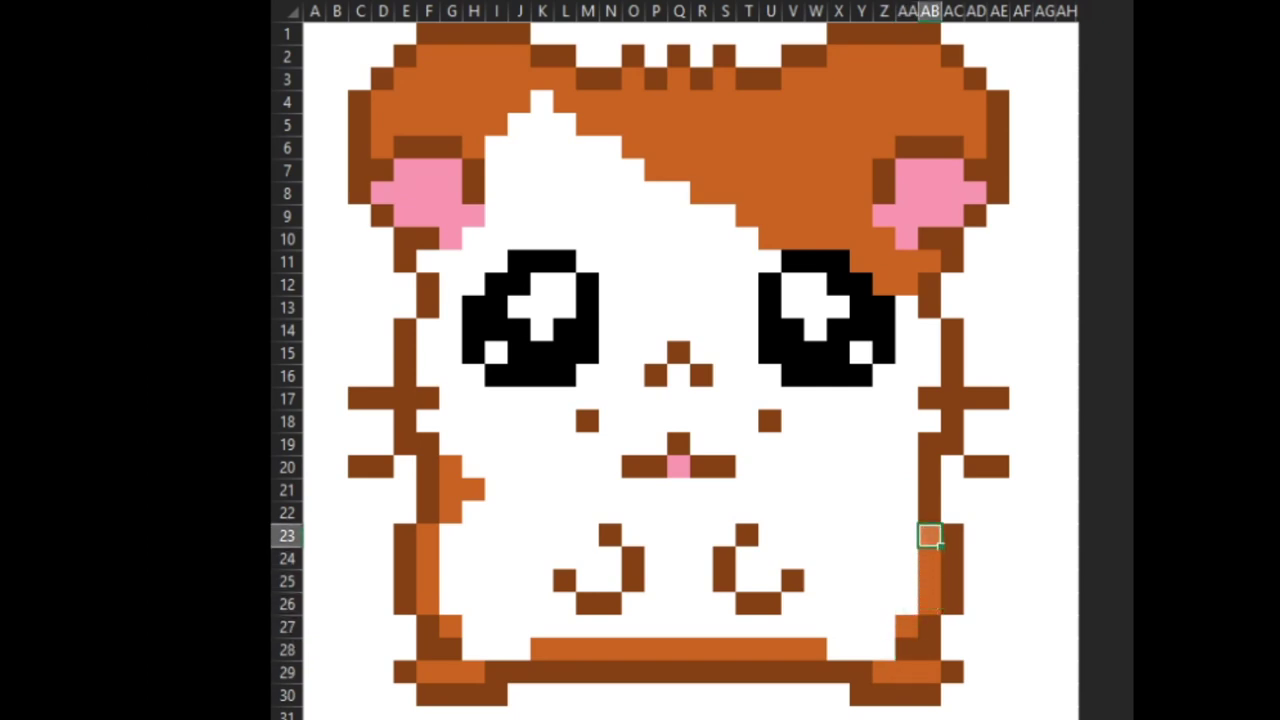
key(F4)
key(Left)
Step: Fill AA22 up to AA20 orange on the right cheek
key(Up)
key(F4)
key(Up)
key(F4)
key(Up)
key(F4)
key(Down)
Step: Colour Z21 orange and move down-left to the right paw cells
key(Left)
key(F4)
key(Left)
key(Down)
key(Left)
key(Down)
key(Left)
key(Down)
key(Left)
key(Left)
key(Down)
key(Left)
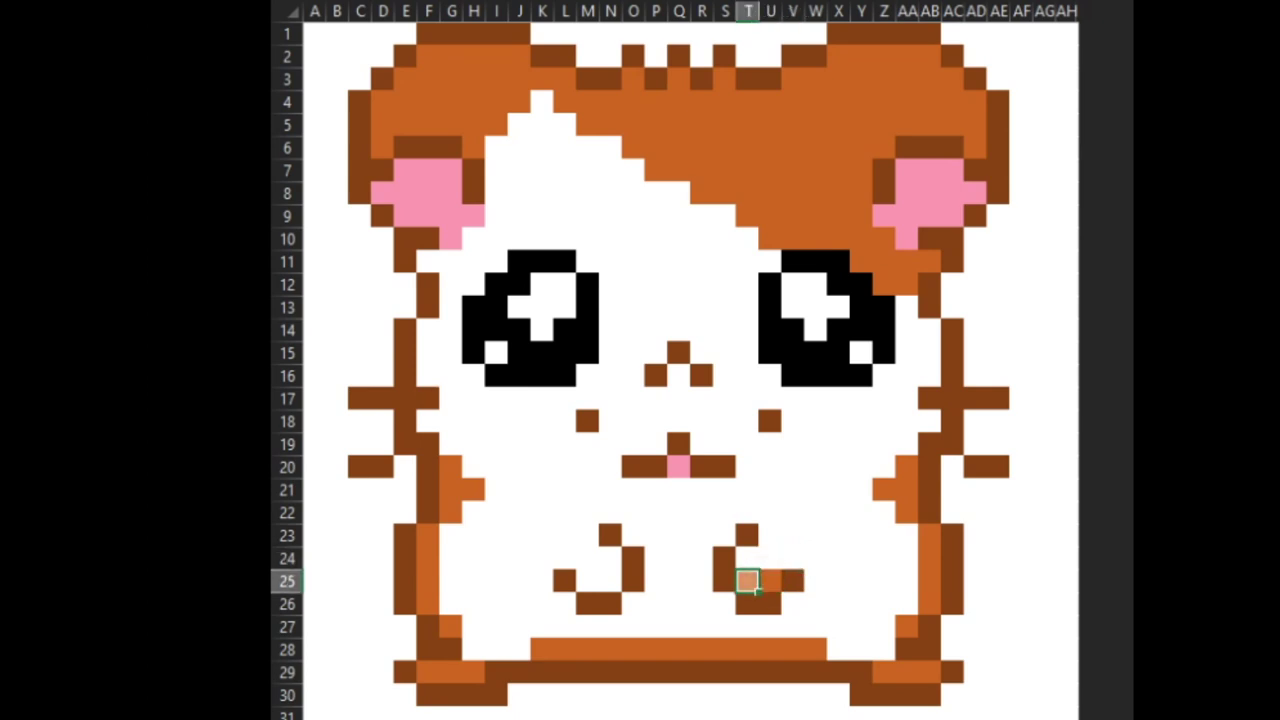
Step: Colour the right paw cells T25, T24 and T20 orange
key(F4)
key(Up)
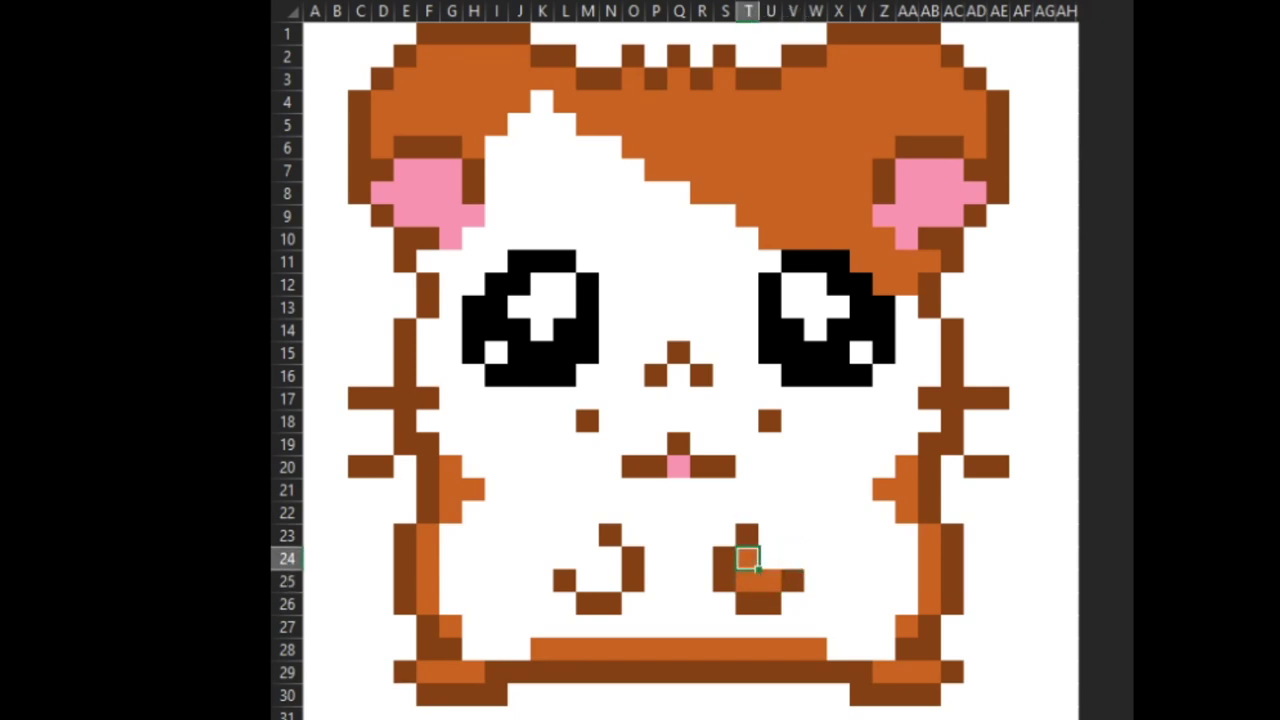
key(F4)
key(Up)
key(Up)
key(Up)
key(Up)
key(F4)
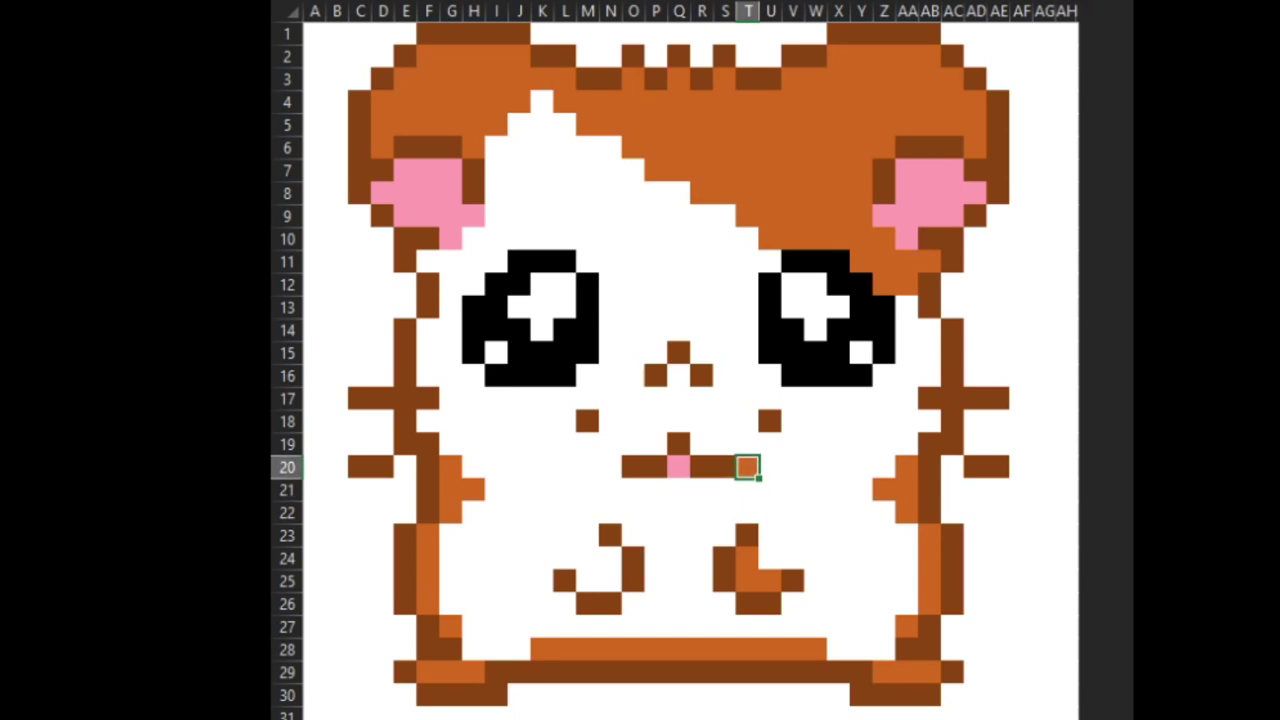
key(Right)
key(Up)
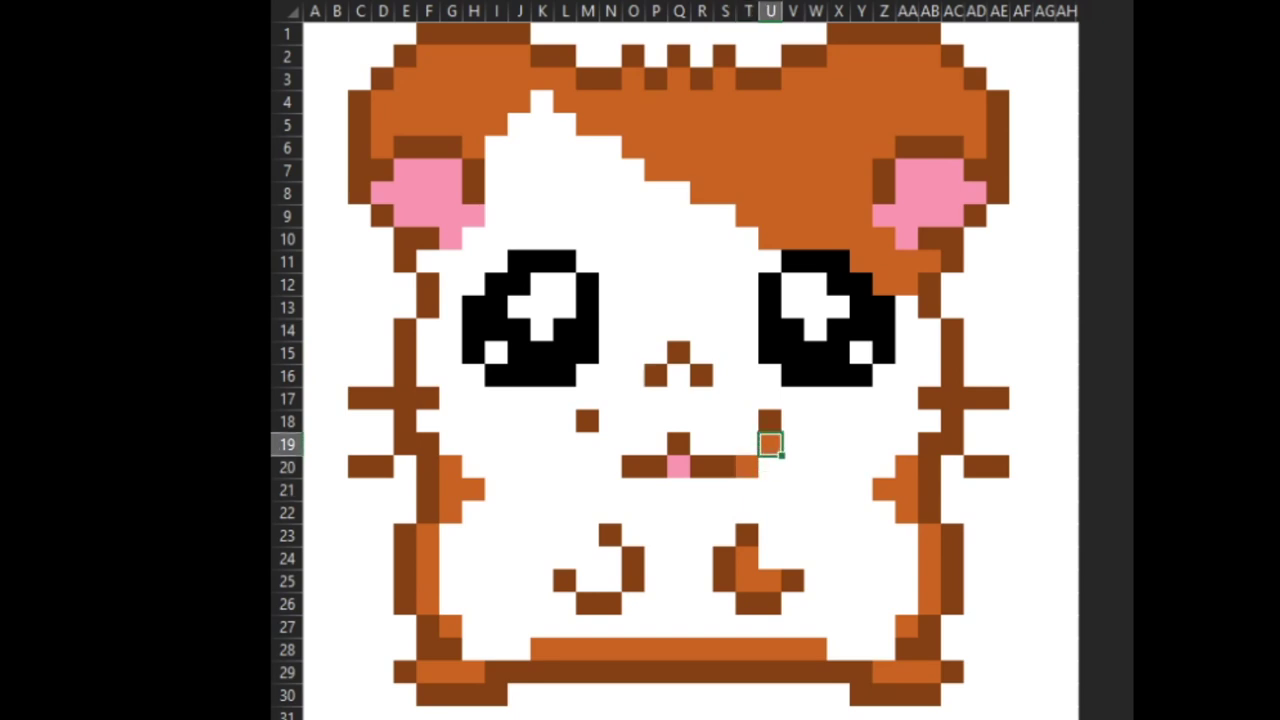
Step: Colour the nose cells R15 and Q16 orange
key(Up)
key(Left)
key(Left)
key(Up)
key(Up)
key(Up)
key(Left)
key(F4)
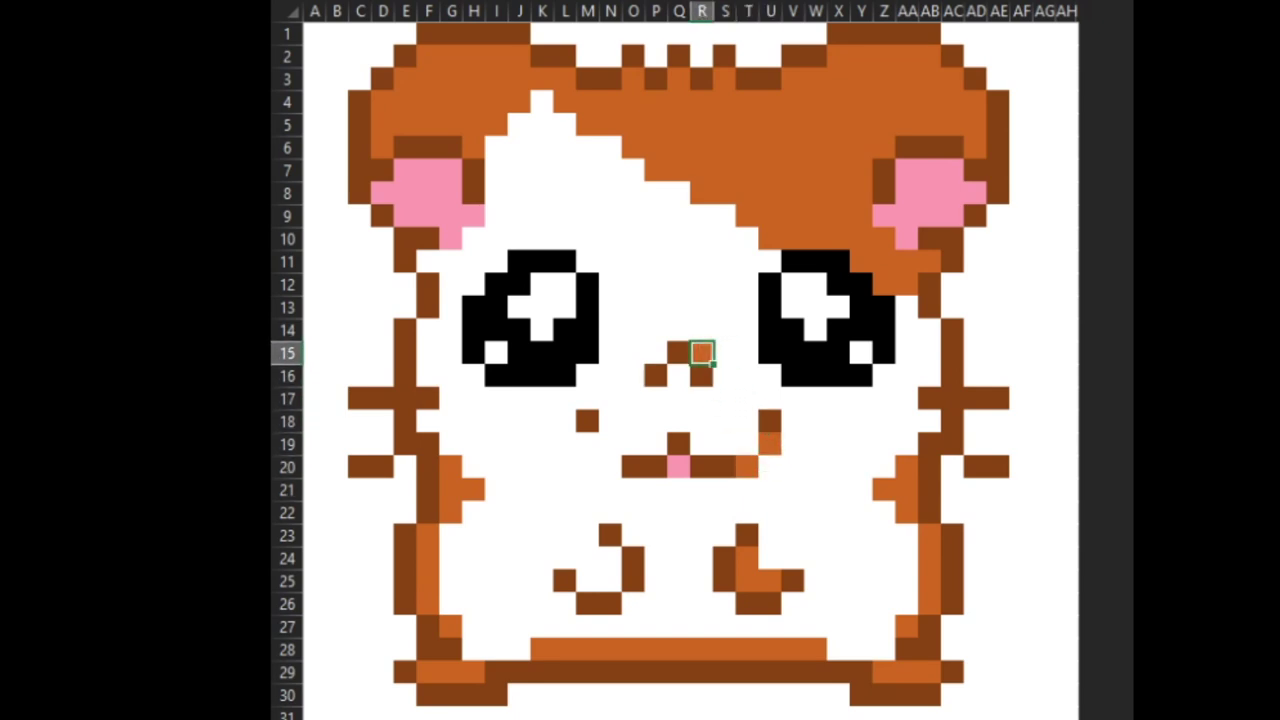
key(Down)
key(Left)
key(F4)
Step: Add orange marks beside the mouth in N20 and M19
key(Up)
key(Left)
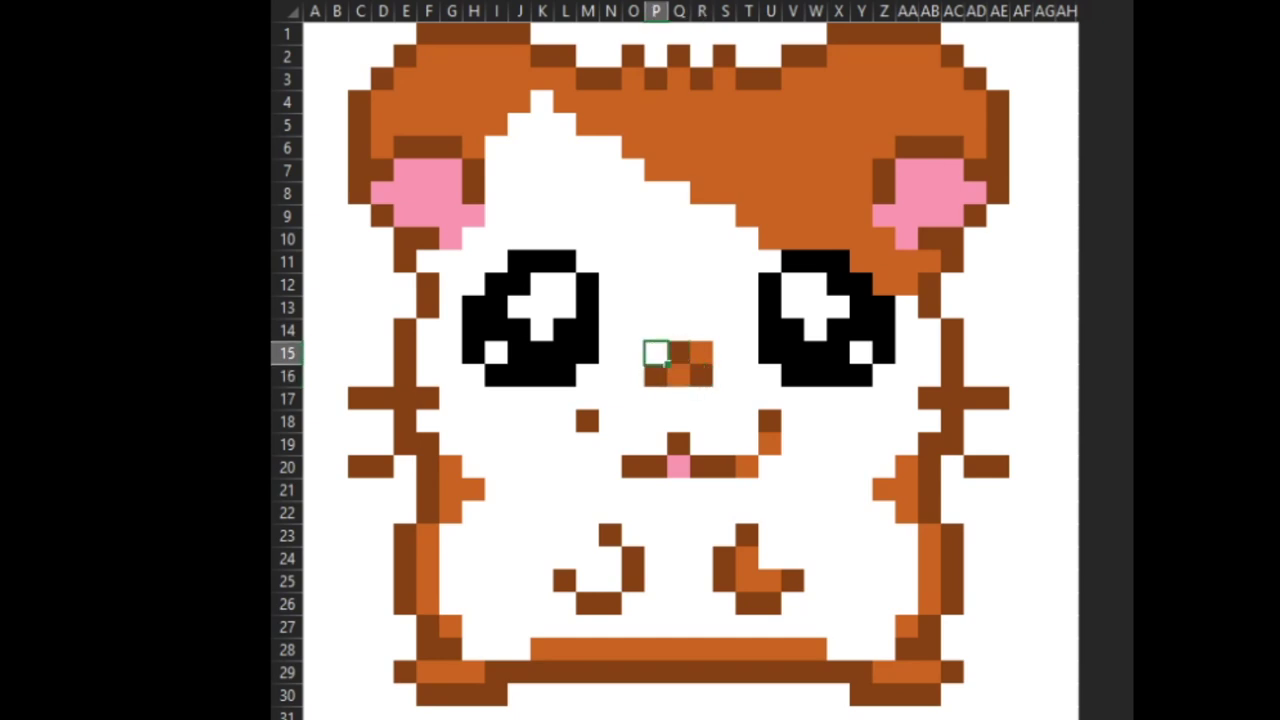
key(Down)
key(Down)
key(Down)
key(Left)
Step: Fill the left paw cells N24, N25, M25 and M24 orange
key(Left)
key(Down)
key(Down)
key(F4)
key(Left)
key(Up)
key(F4)
key(Down)
key(Down)
key(Down)
key(Down)
key(Down)
key(Right)
key(Down)
key(F4)
key(Left)
key(F4)
key(Up)
key(F4)
key(Left)
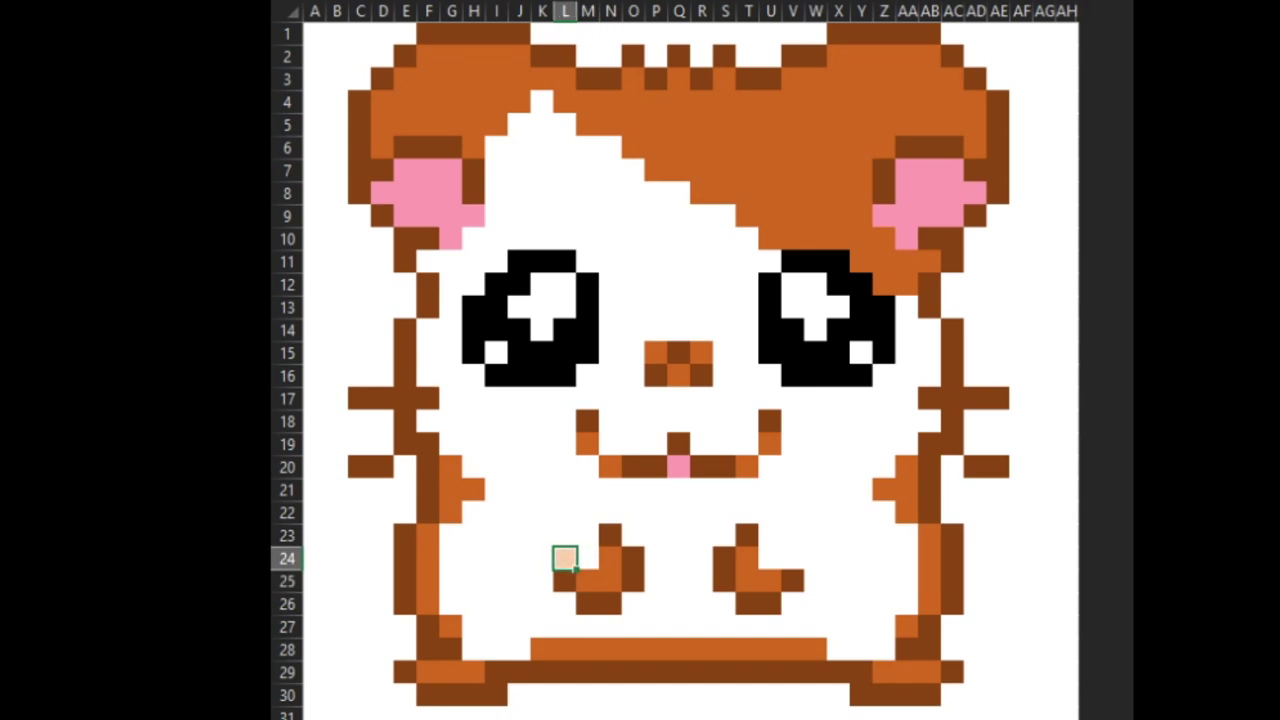
key(Left)
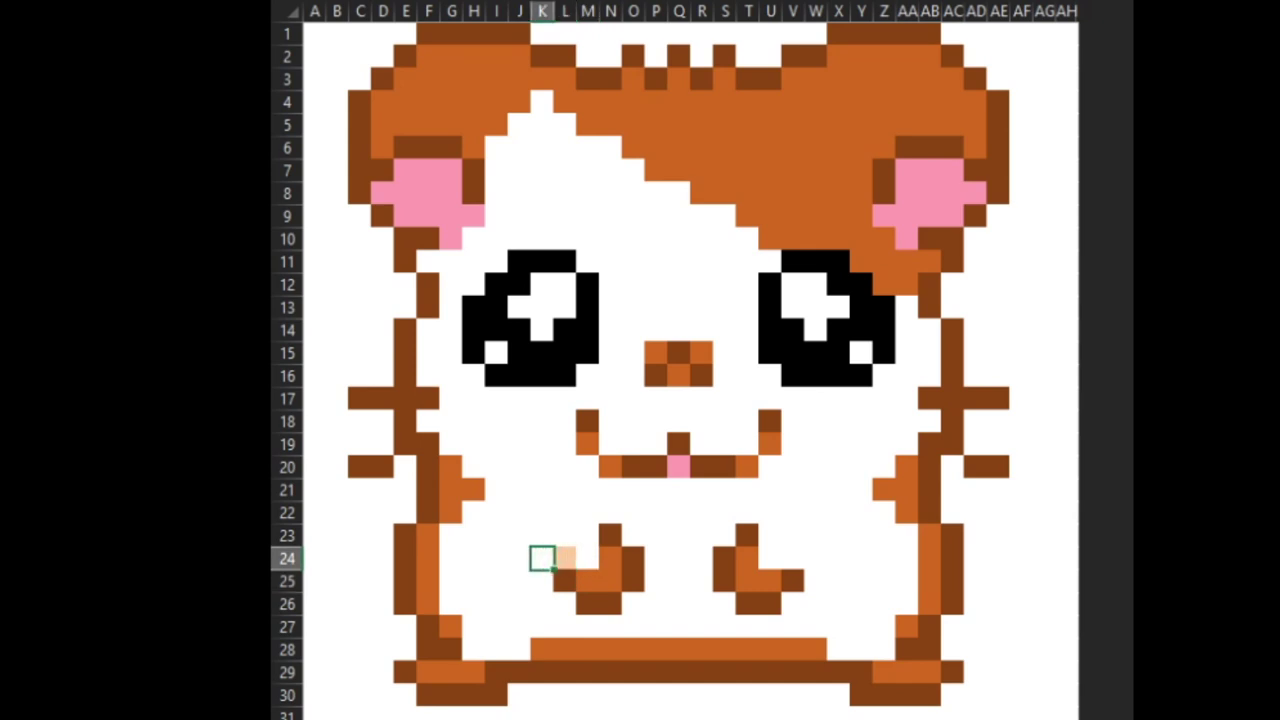
Step: Repeat the peach fill across row 24 from J24 leftward to G24
key(Left)
key(F4)
key(Left)
key(F4)
key(Left)
key(F4)
key(Left)
key(F4)
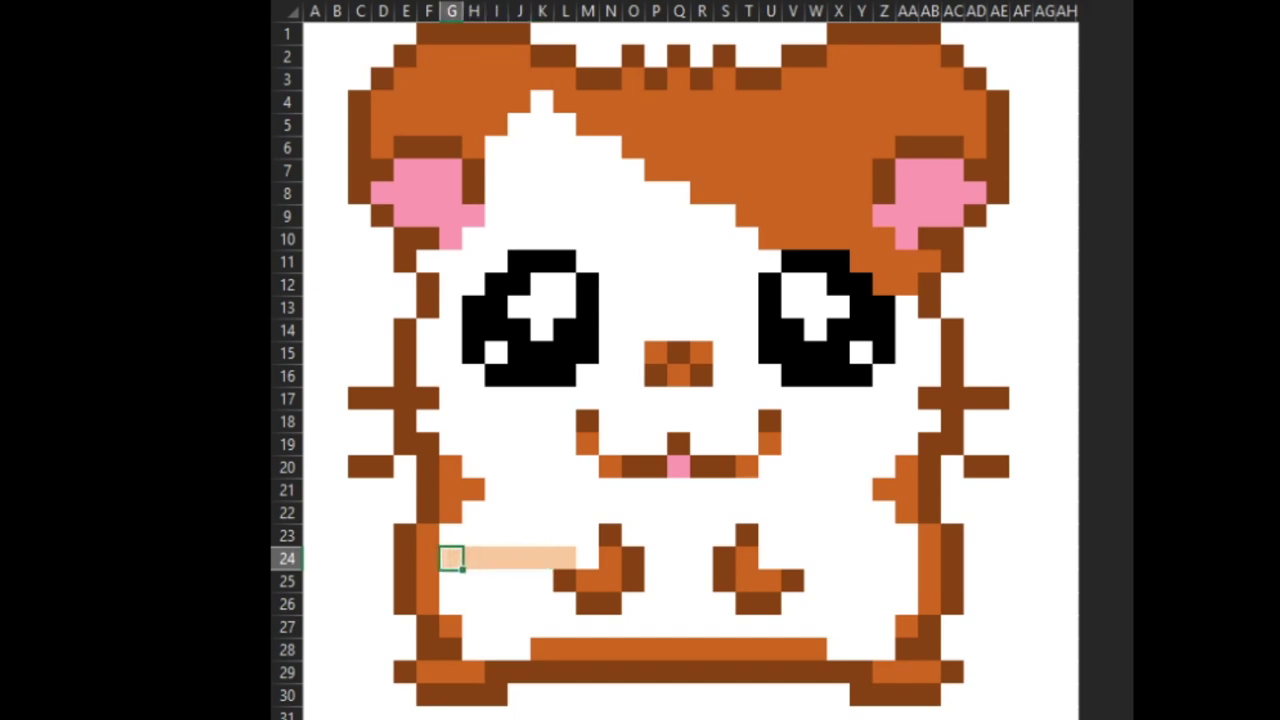
Step: Fill G23 through K23 with the peach colour
click(451, 535)
key(F4)
key(Right)
key(F4)
key(Right)
key(F4)
key(Right)
key(F4)
key(Right)
key(F4)
Step: Fill L23, M23 and M24 peach
key(Right)
key(F4)
key(Up)
key(Right)
key(Down)
key(F4)
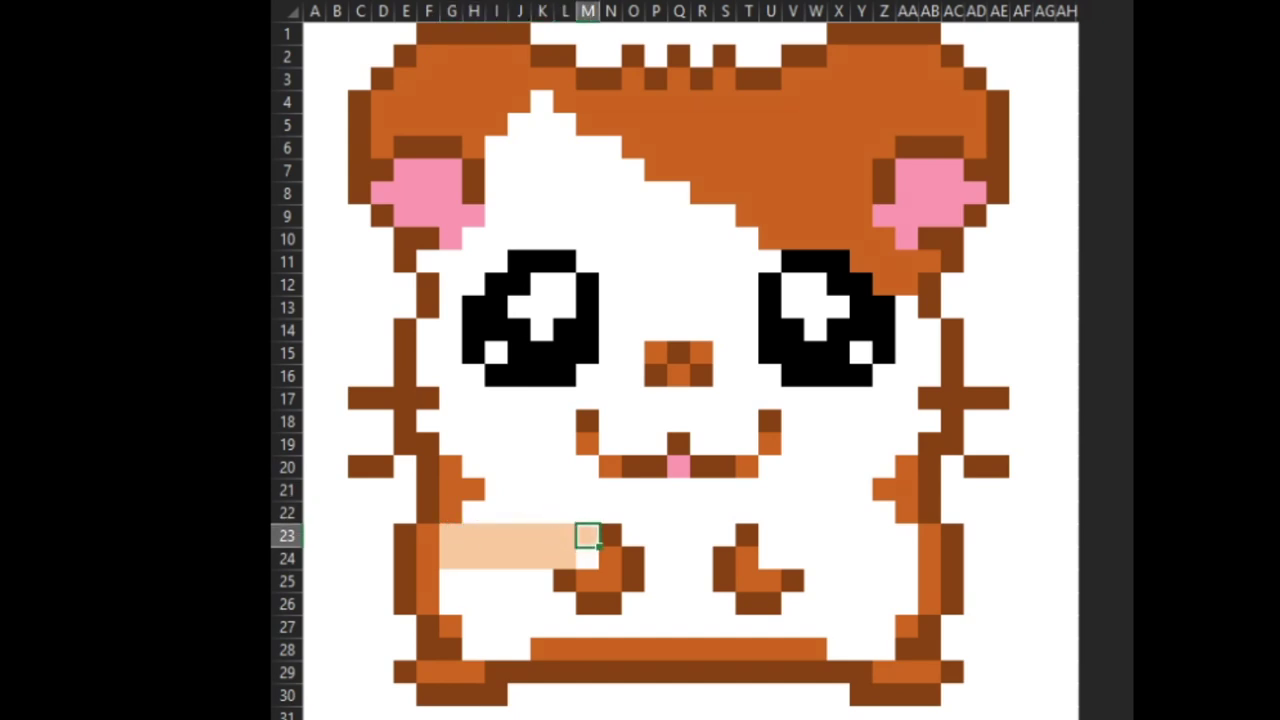
key(Down)
key(F4)
key(Left)
key(Left)
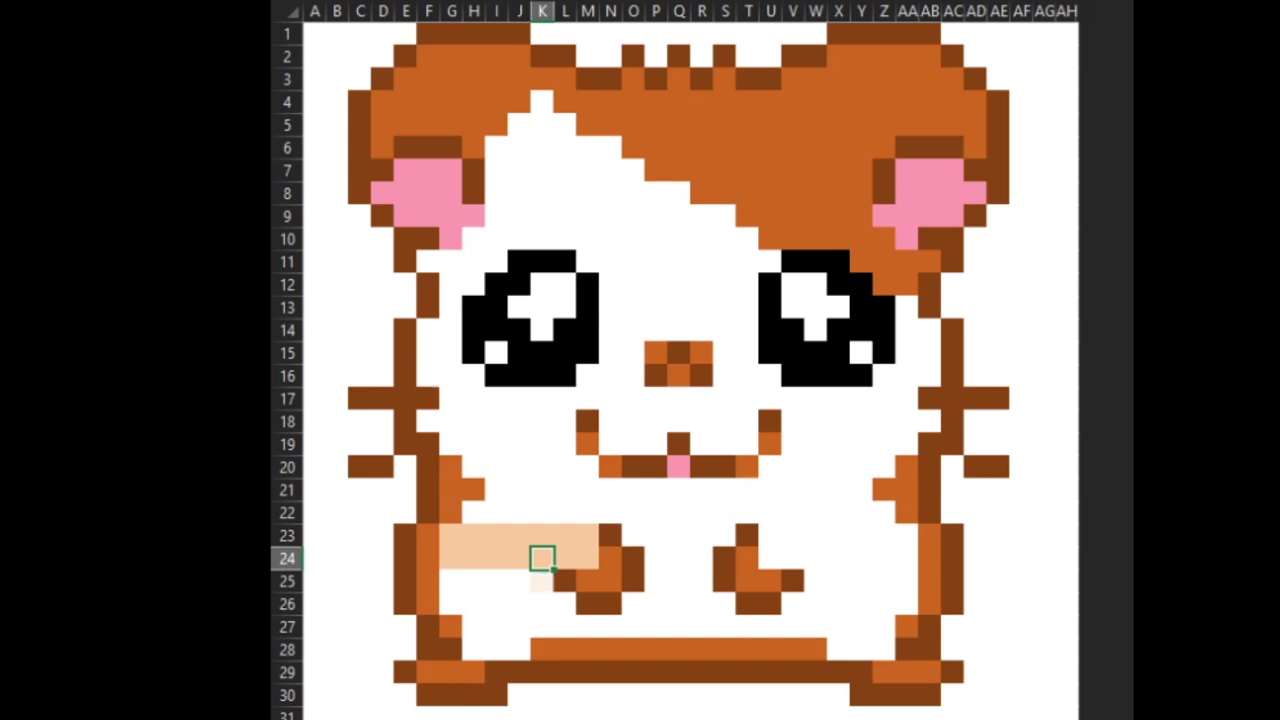
key(Down)
Step: Fill J25 leftward through G25, plus G26, peach
key(Left)
key(F4)
key(Left)
key(F4)
key(Left)
key(F4)
key(Left)
key(F4)
key(Down)
key(F4)
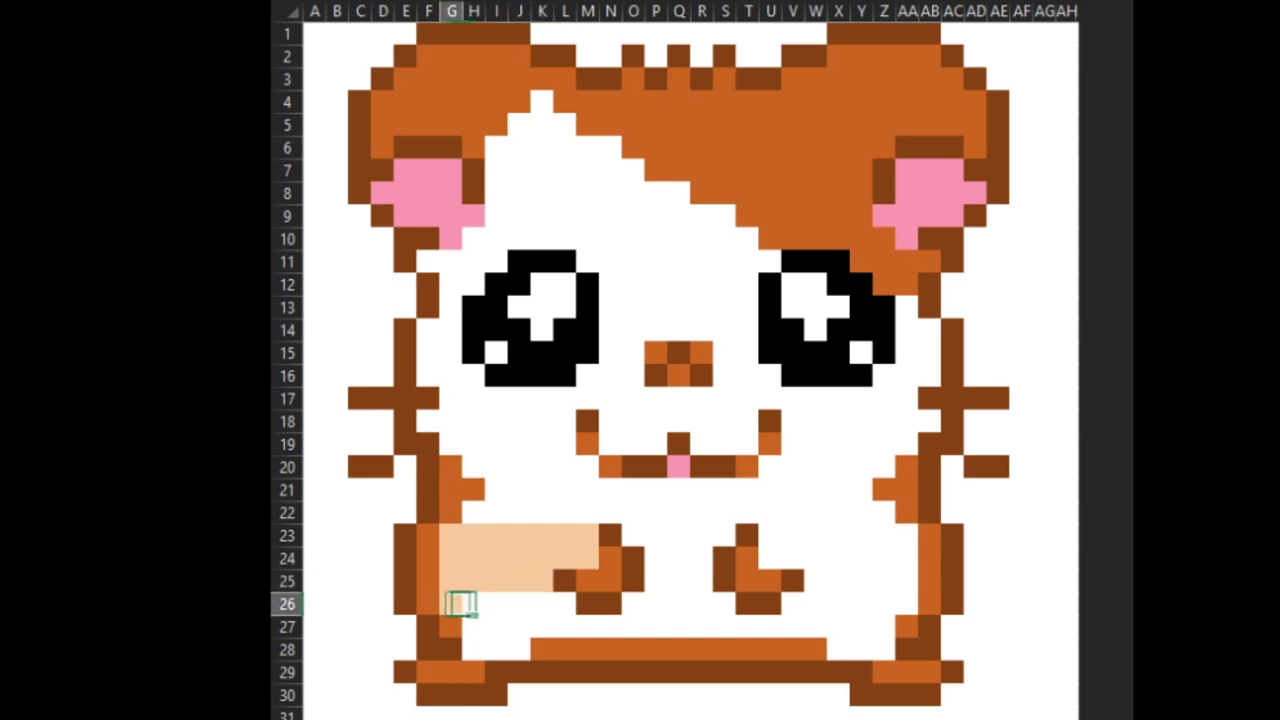
key(Right)
Step: Fill H26 through K26 peach
key(F4)
key(Right)
key(F4)
key(Right)
key(F4)
key(Right)
key(F4)
key(Left)
key(Left)
key(Down)
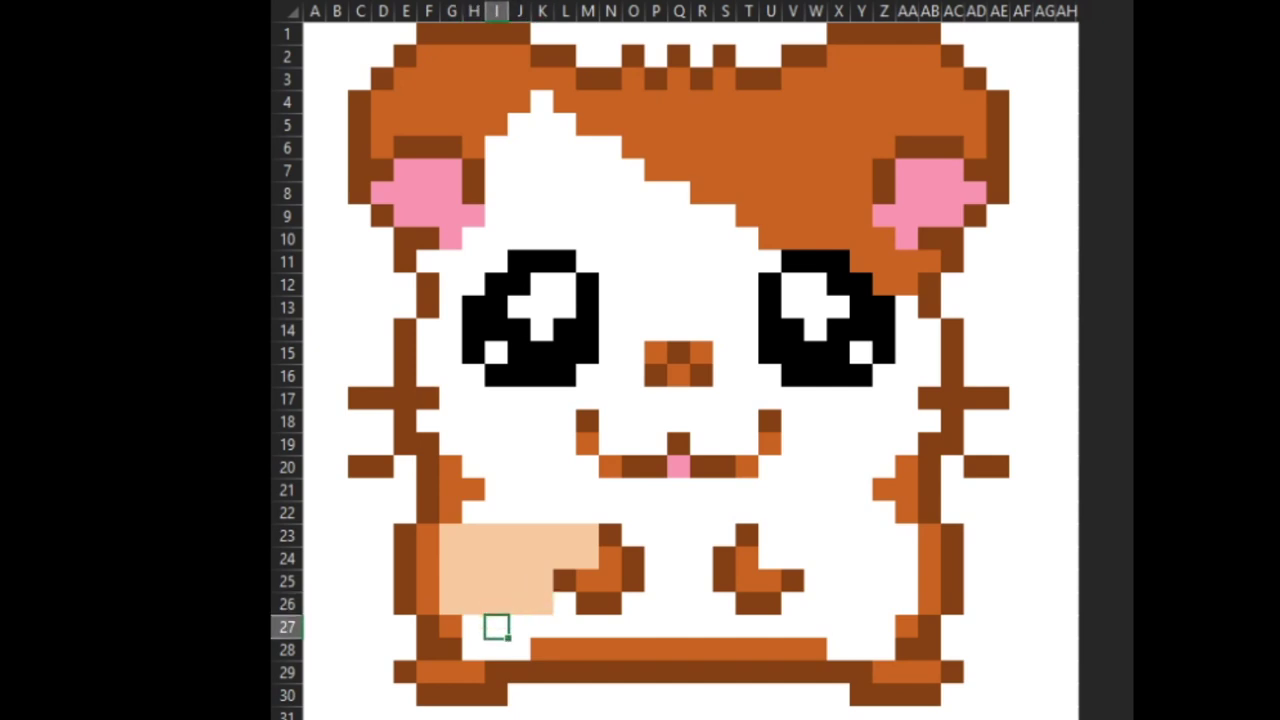
key(Left)
Step: Fill H27, H28, J27, J28 and K27 peach
key(F4)
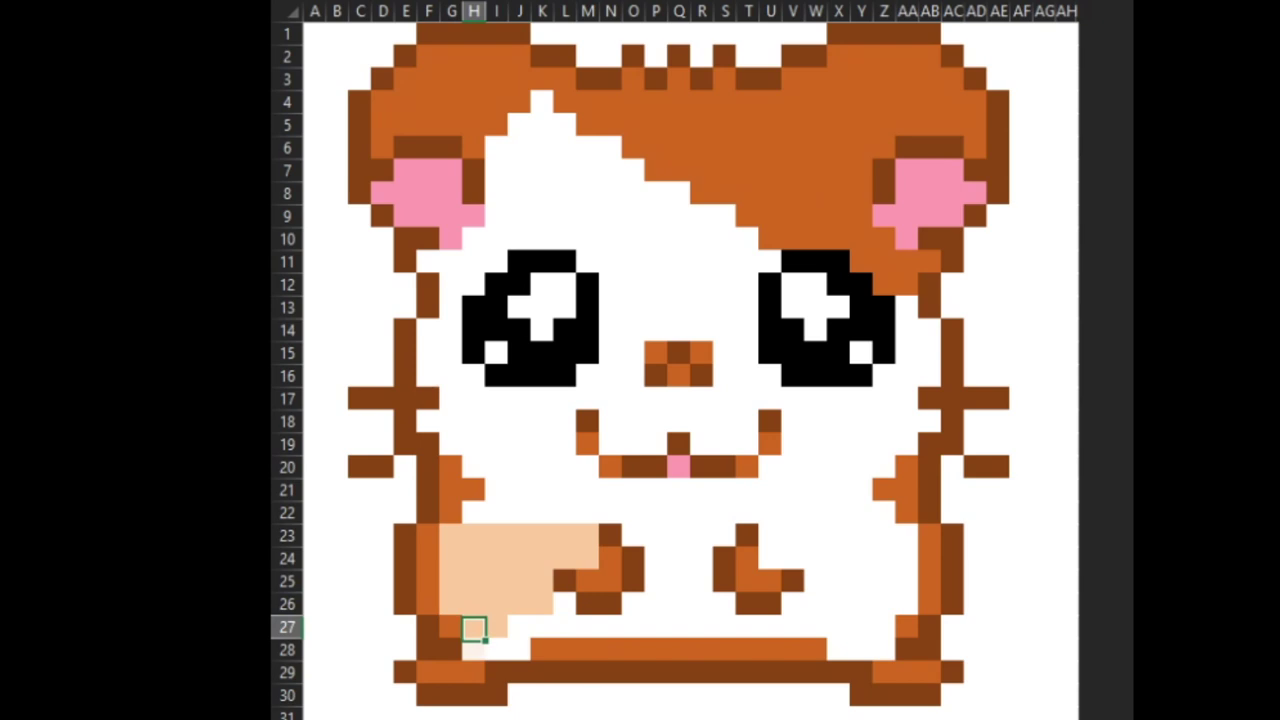
key(Down)
key(F4)
key(Right)
key(Right)
key(F4)
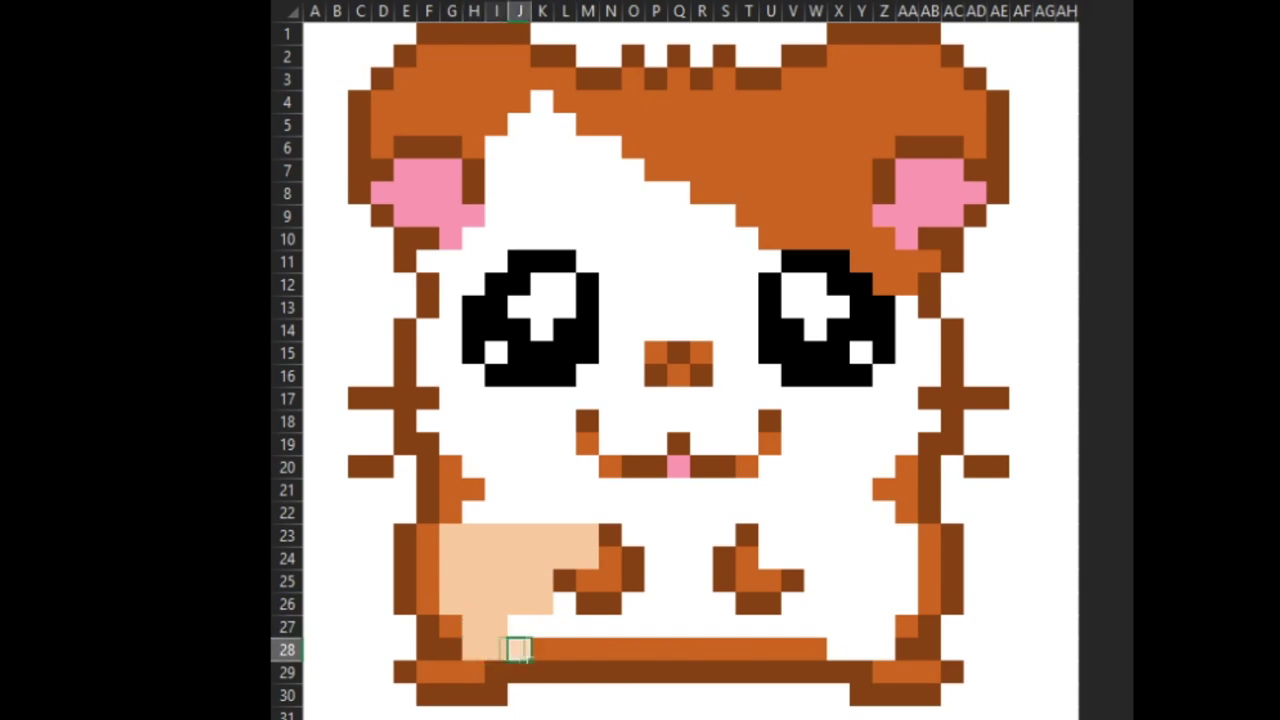
key(Up)
key(F4)
key(Right)
key(F4)
key(Up)
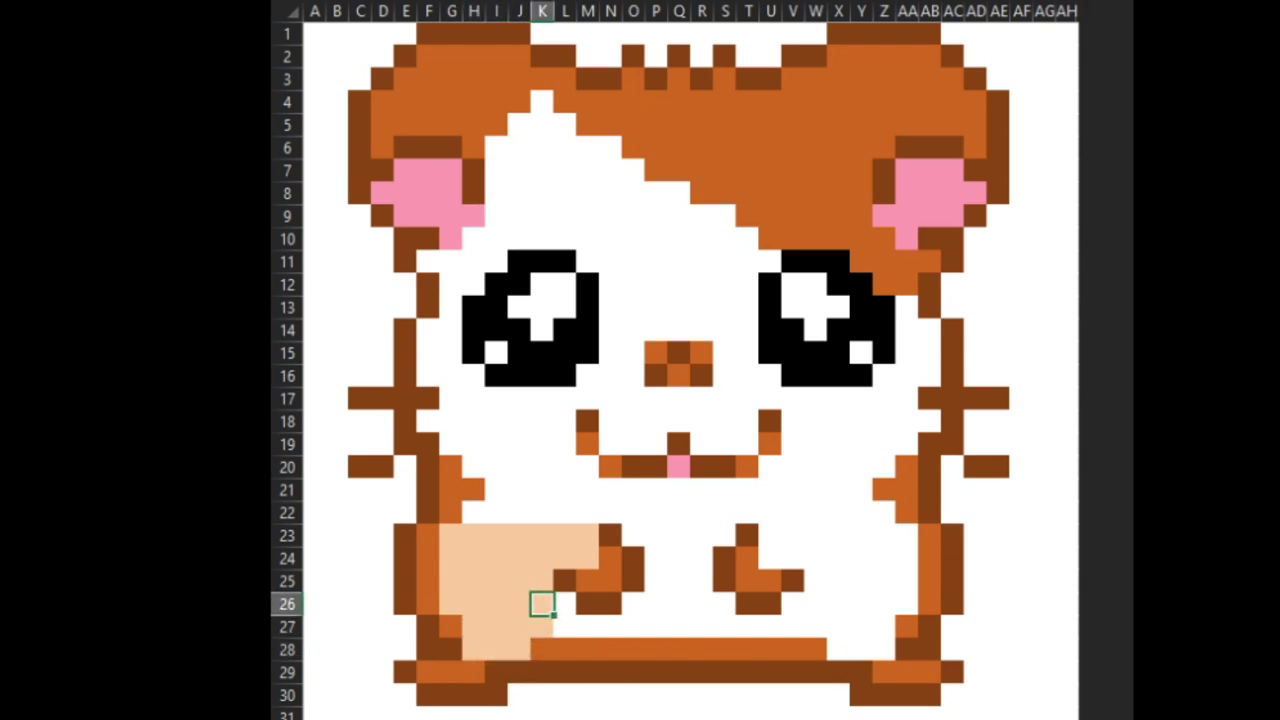
Step: Fill L27, M27 and O27 peach
key(Right)
key(Down)
key(F4)
key(Right)
key(F4)
key(Right)
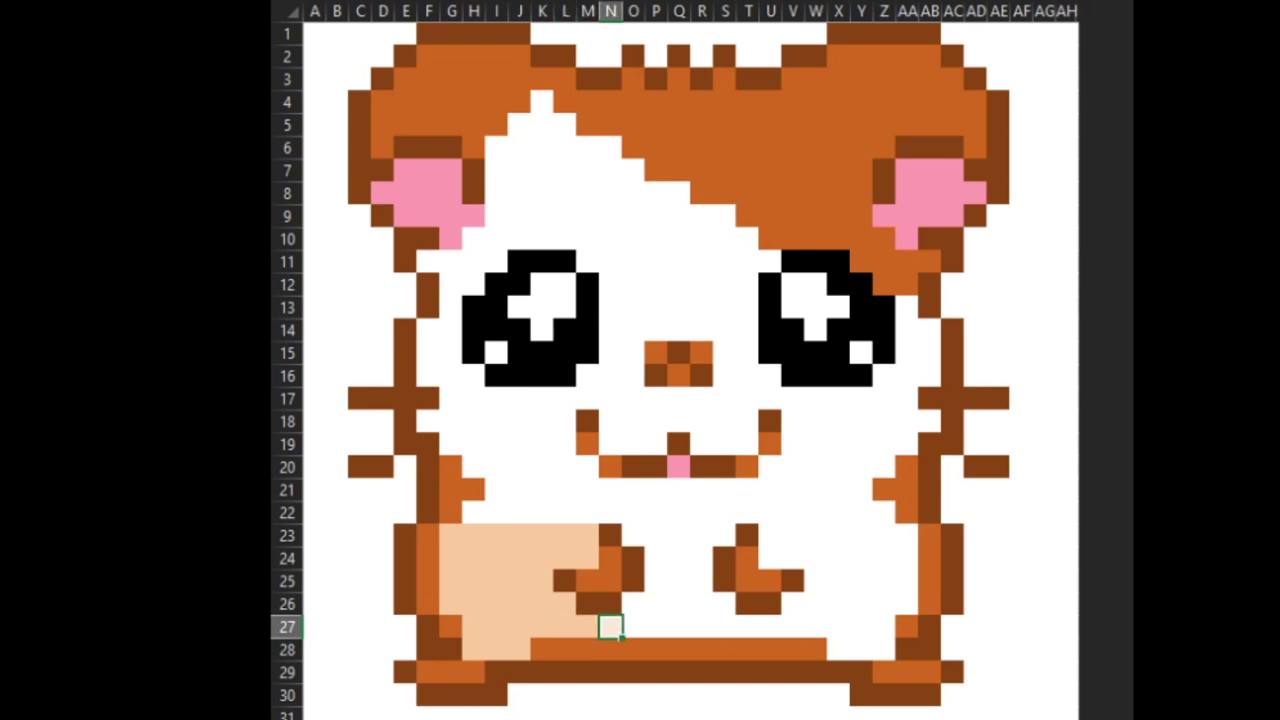
key(Right)
key(F4)
key(Up)
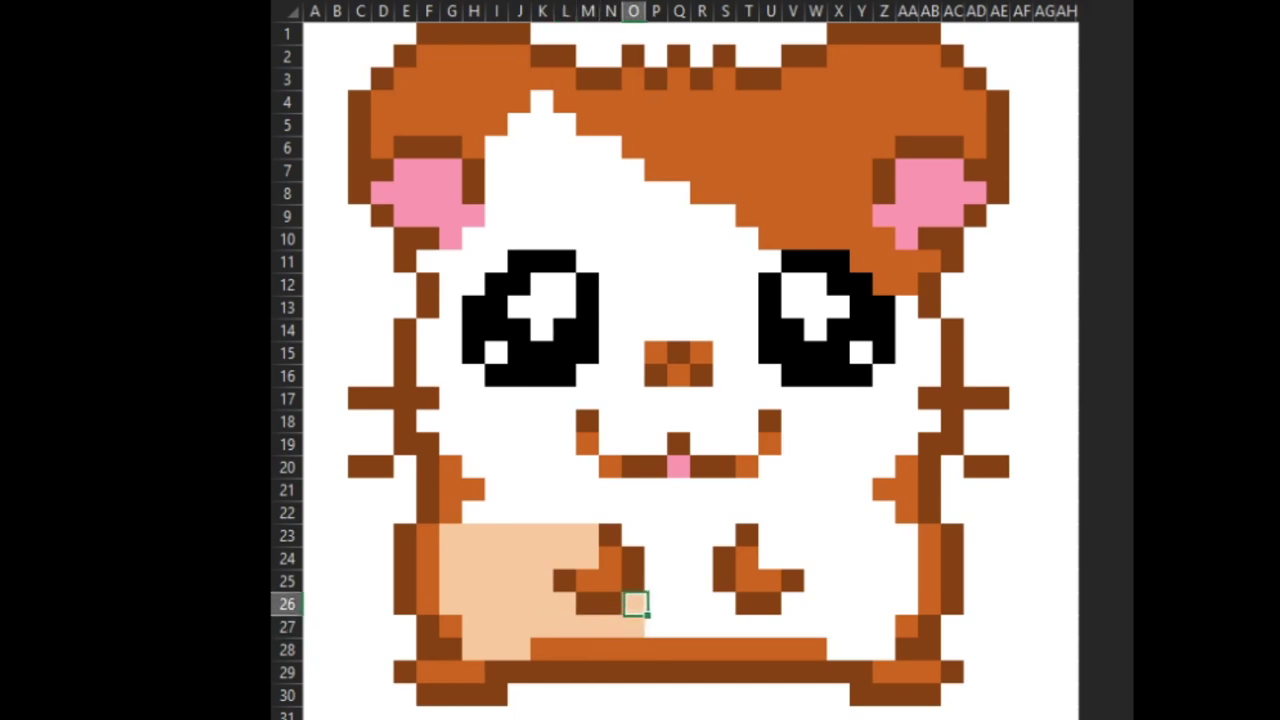
key(Right)
Step: Fill P25 through P27 and Q24 through Q27 peach
key(F4)
key(Up)
key(F4)
key(Down)
key(Down)
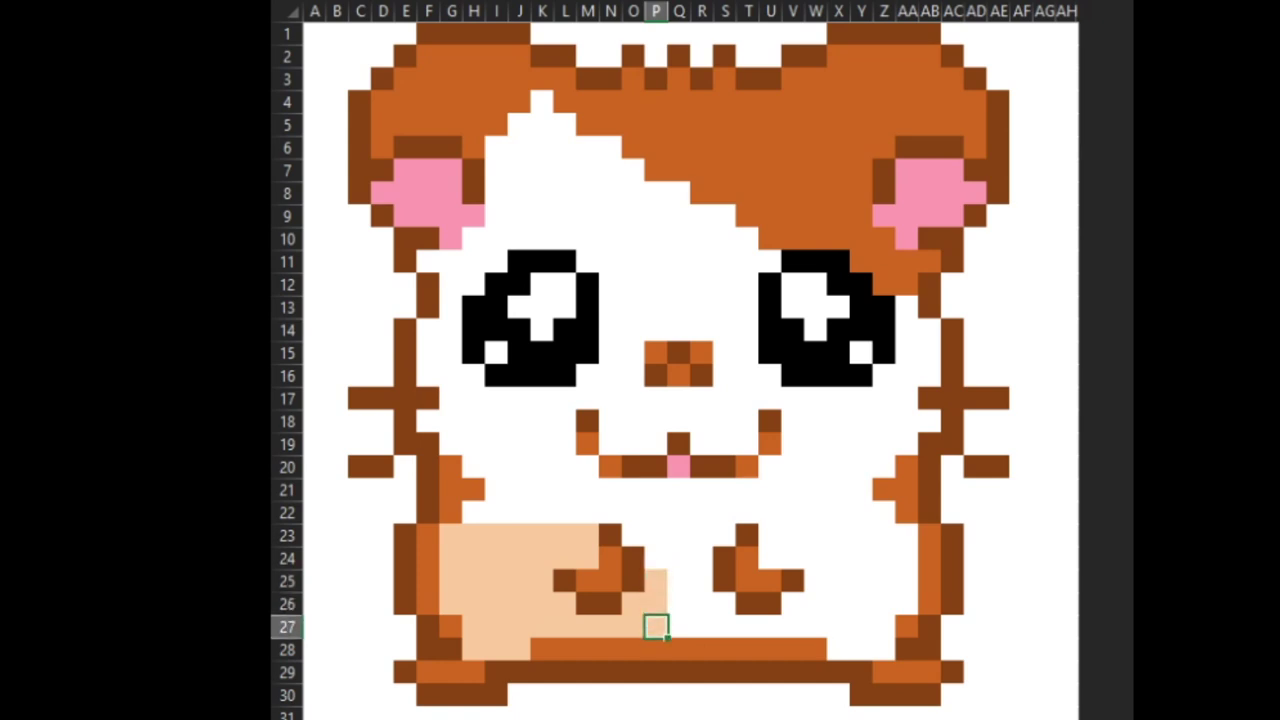
key(F4)
key(Right)
key(F4)
key(Up)
key(F4)
key(Up)
key(F4)
key(Up)
Step: Fill P24 and O23 peach
key(F4)
key(Down)
key(Up)
key(Left)
key(F4)
key(Up)
key(Left)
key(F4)
key(Right)
Step: Fill P23, Q23, S23 and R23 peach
key(F4)
key(Right)
key(F4)
key(Right)
key(Right)
key(F4)
key(Left)
key(F4)
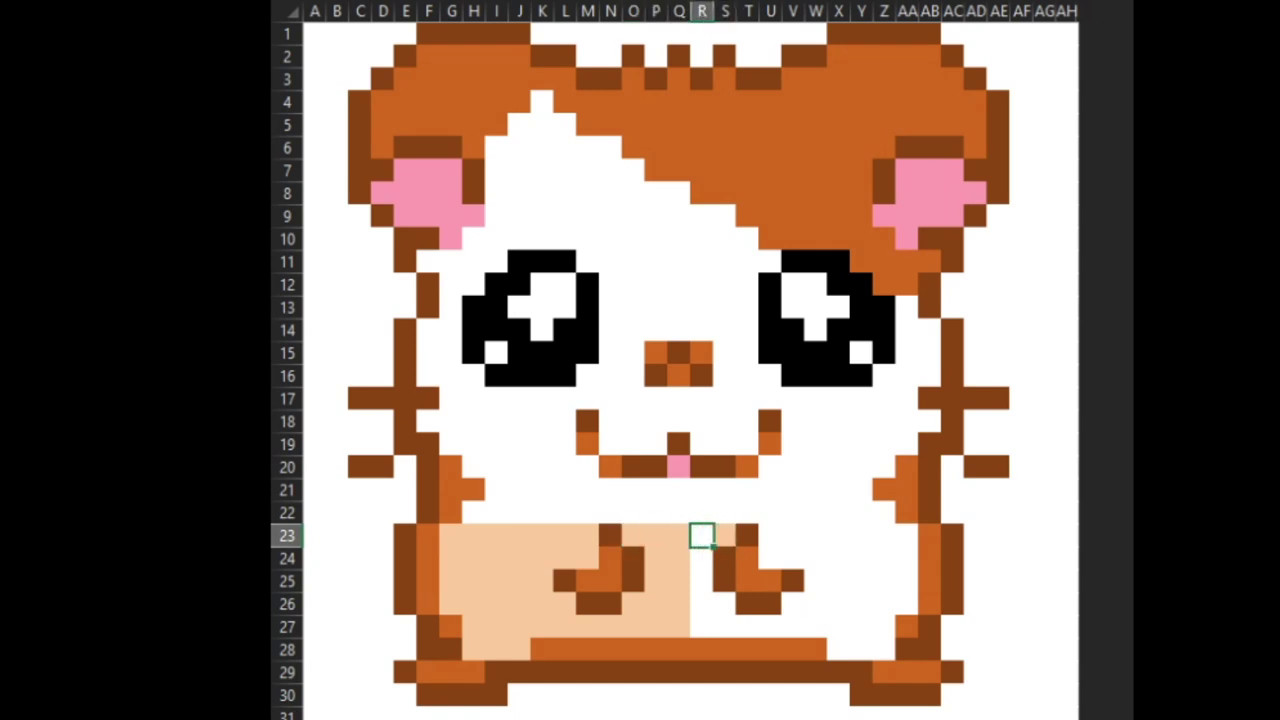
Step: Fill R23 down to R26, plus S26 and S27, with peach
key(Down)
key(F4)
key(Down)
key(F4)
key(Down)
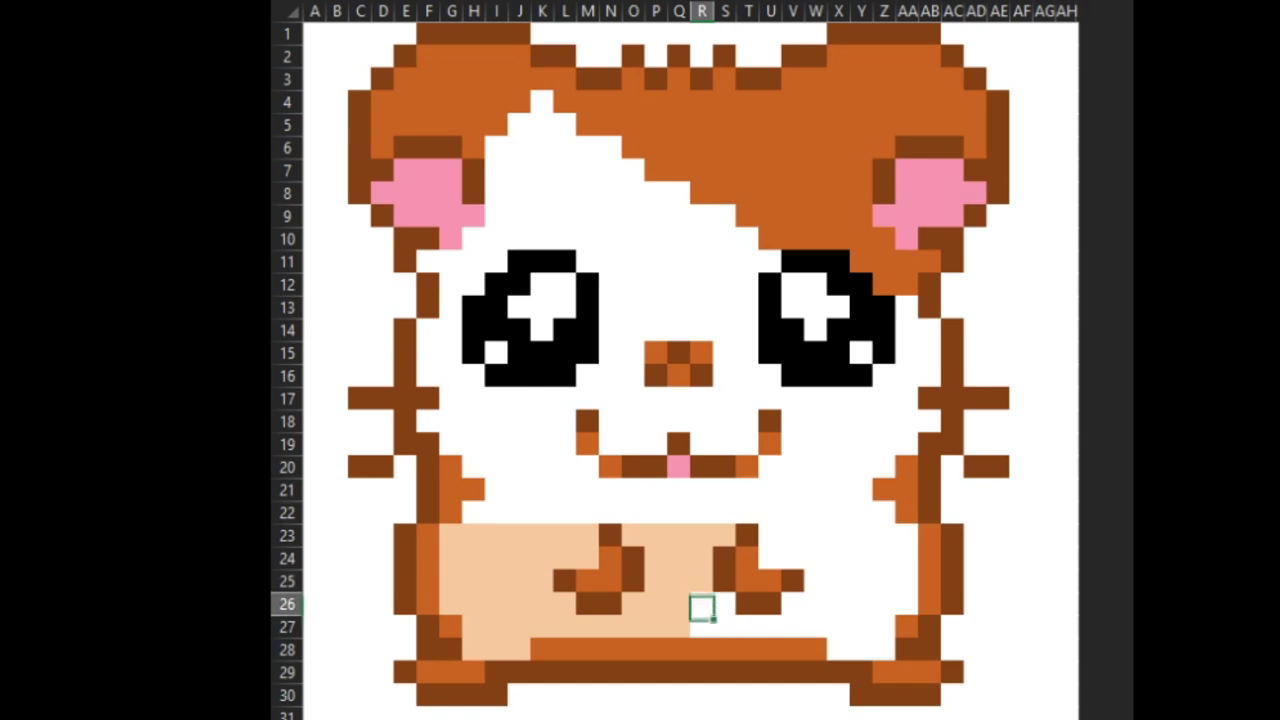
key(Down)
key(Up)
key(F4)
key(Right)
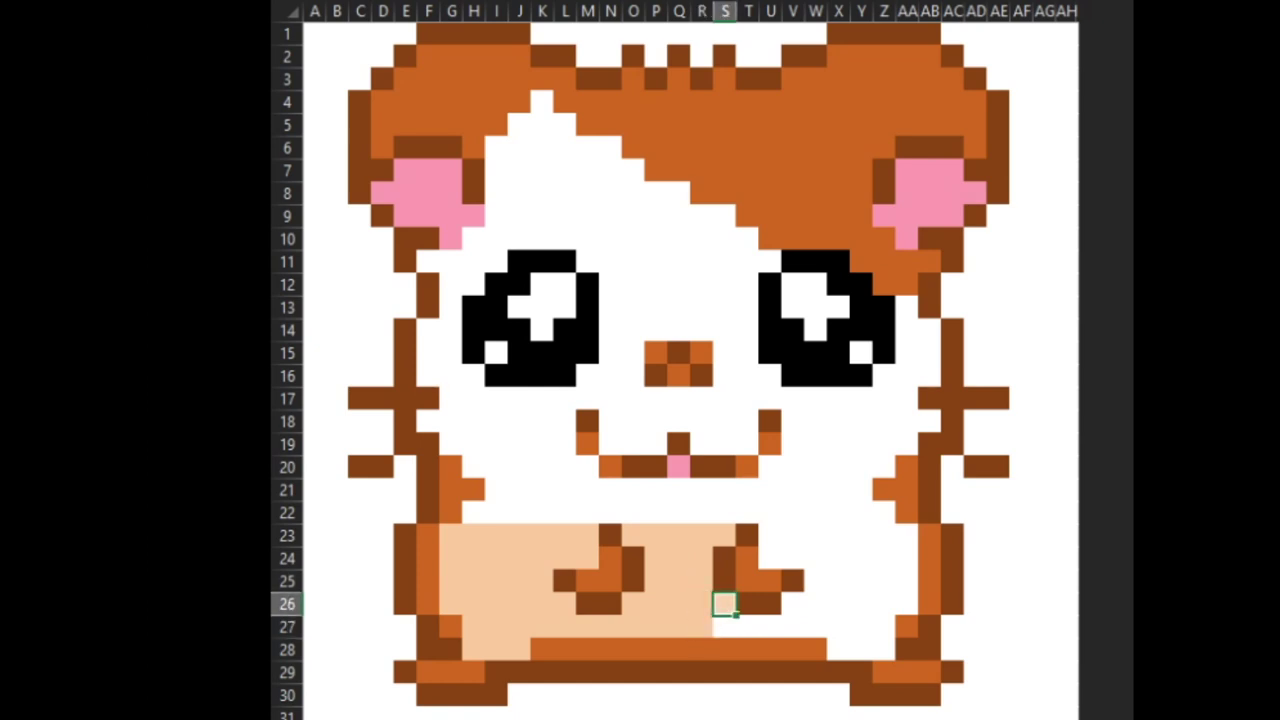
key(F4)
key(Down)
key(F4)
Step: Fill T27 through X27 and X28 with peach
key(Right)
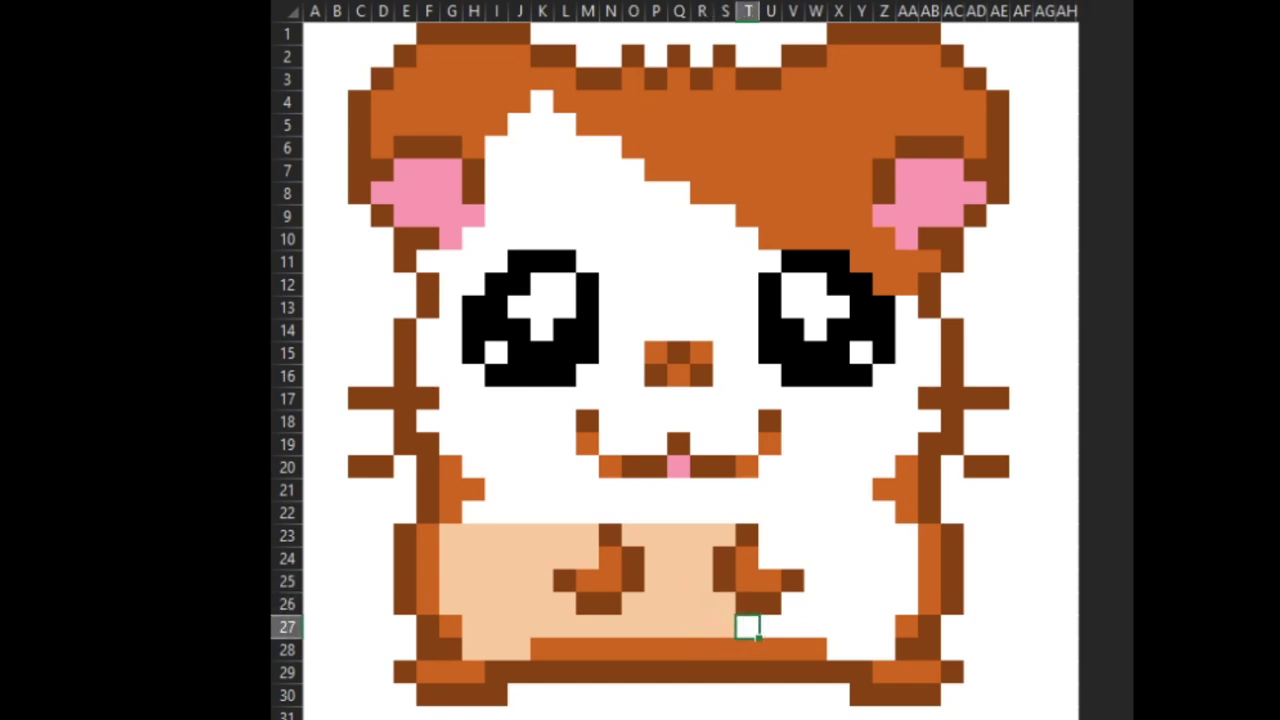
key(F4)
key(Right)
key(F4)
key(Right)
key(F4)
key(Right)
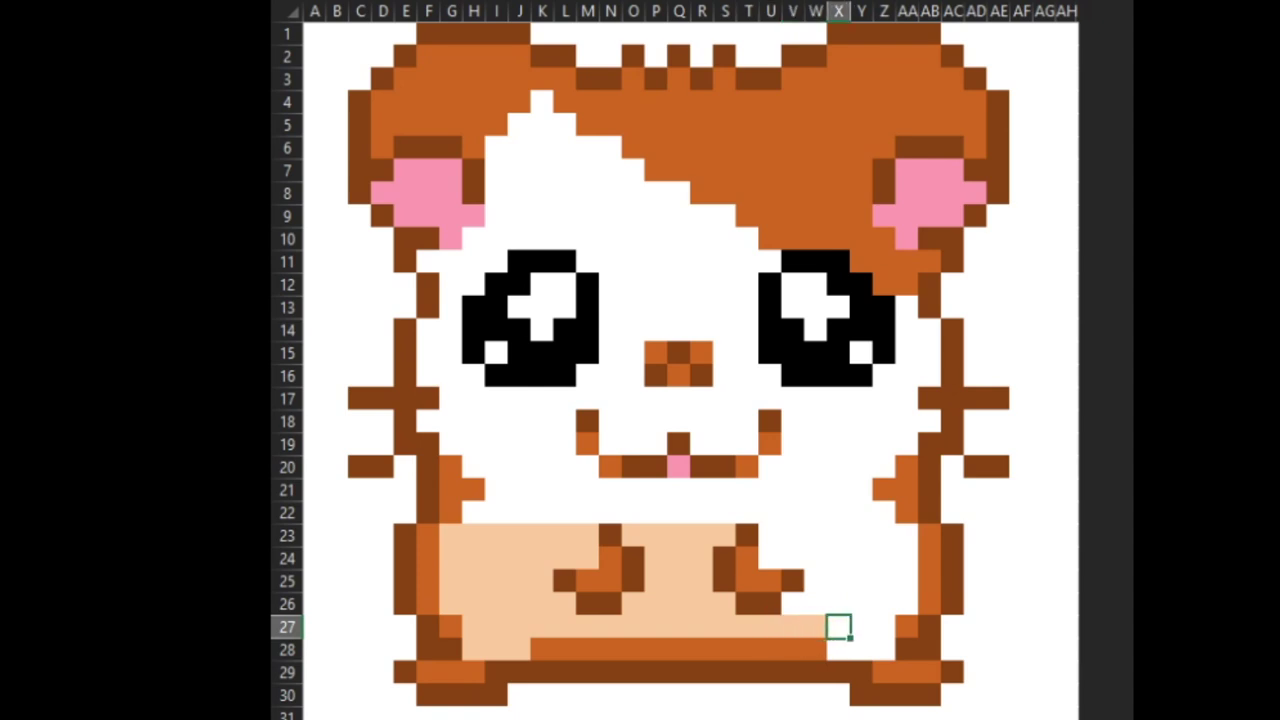
key(Down)
key(F4)
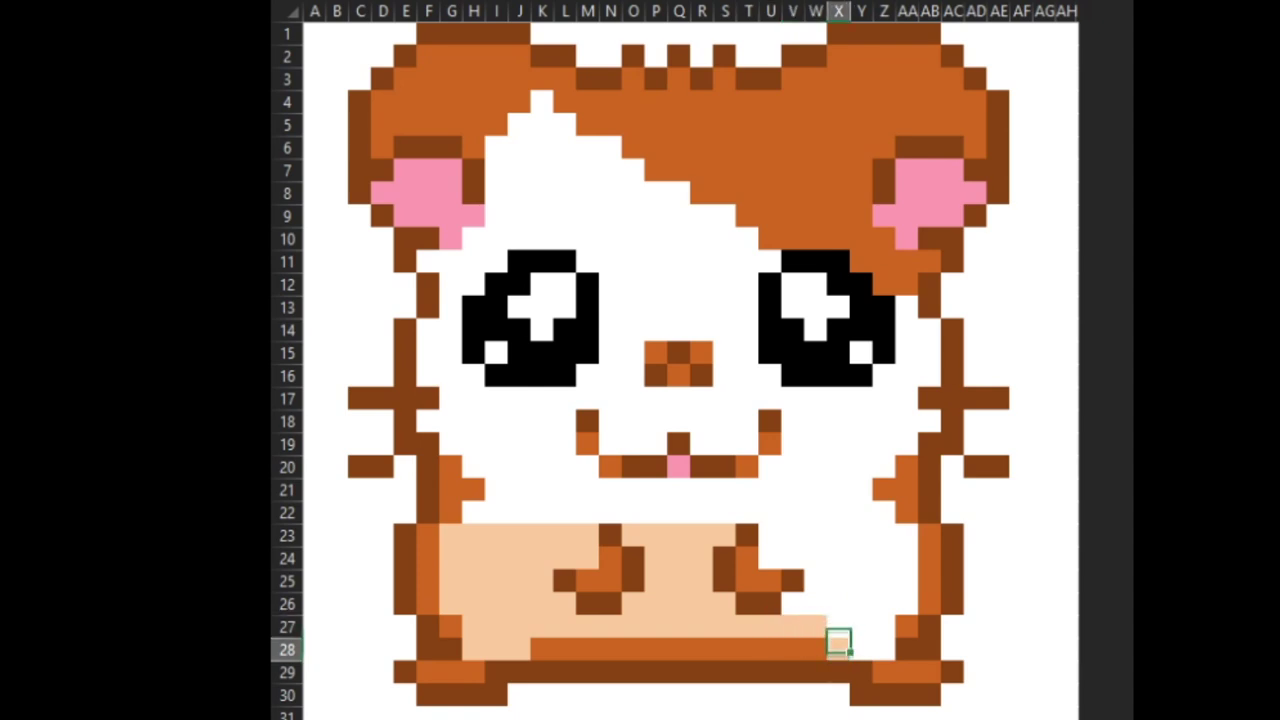
key(Up)
key(F4)
key(Right)
Step: Fill Y27, Y28, Z27 and Z28 with peach
key(F4)
key(Down)
key(F4)
key(Right)
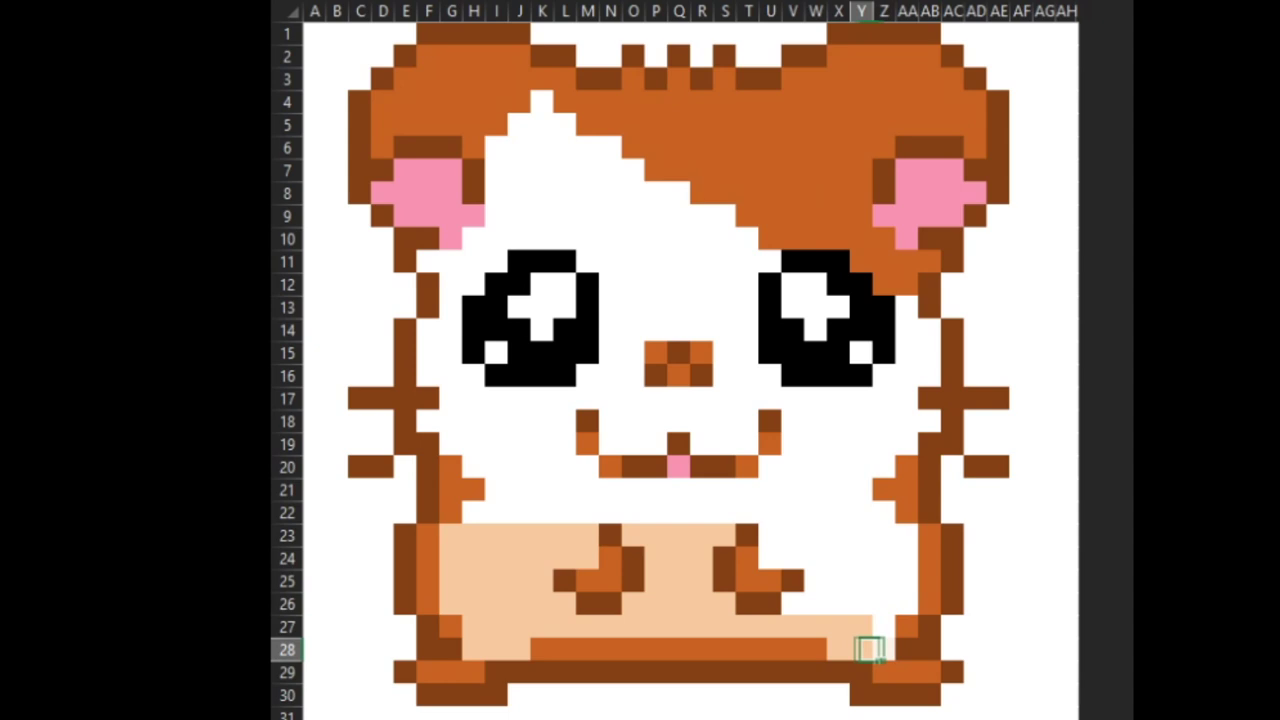
key(F4)
key(Up)
key(F4)
Step: Fill V26 through X26 with peach
key(Left)
key(Up)
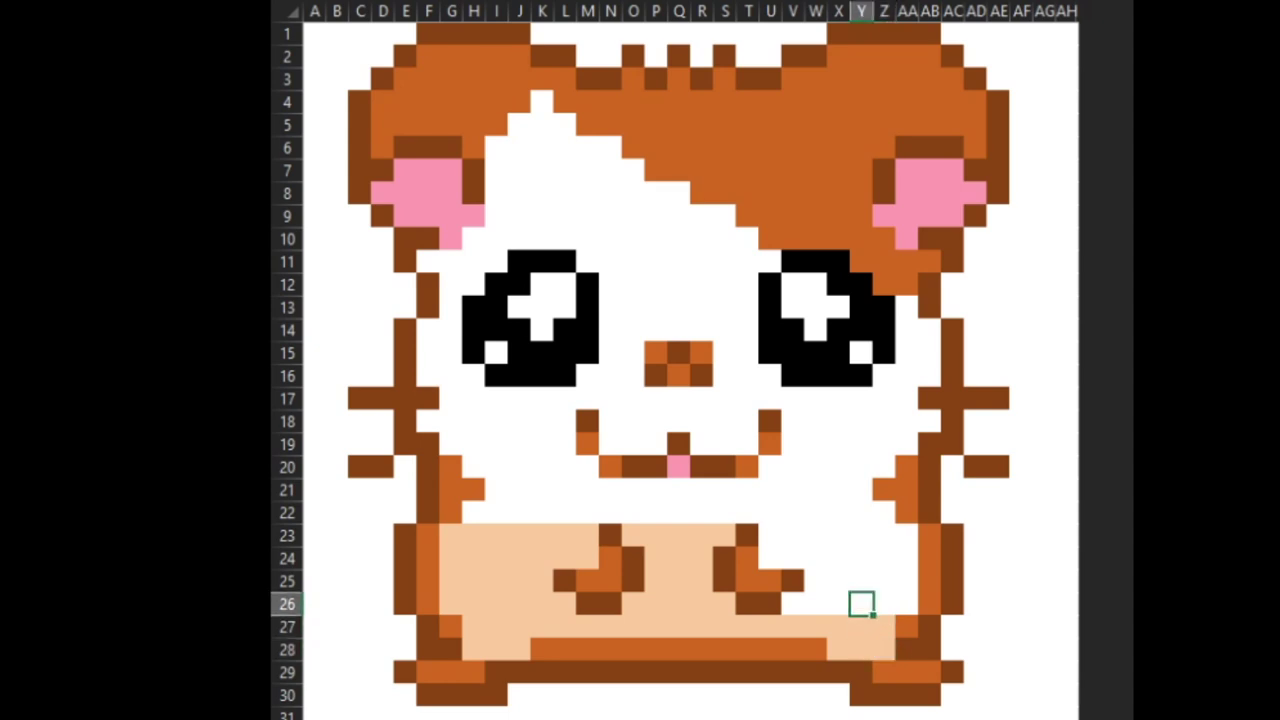
key(Left)
key(F4)
key(Left)
key(F4)
key(Left)
key(F4)
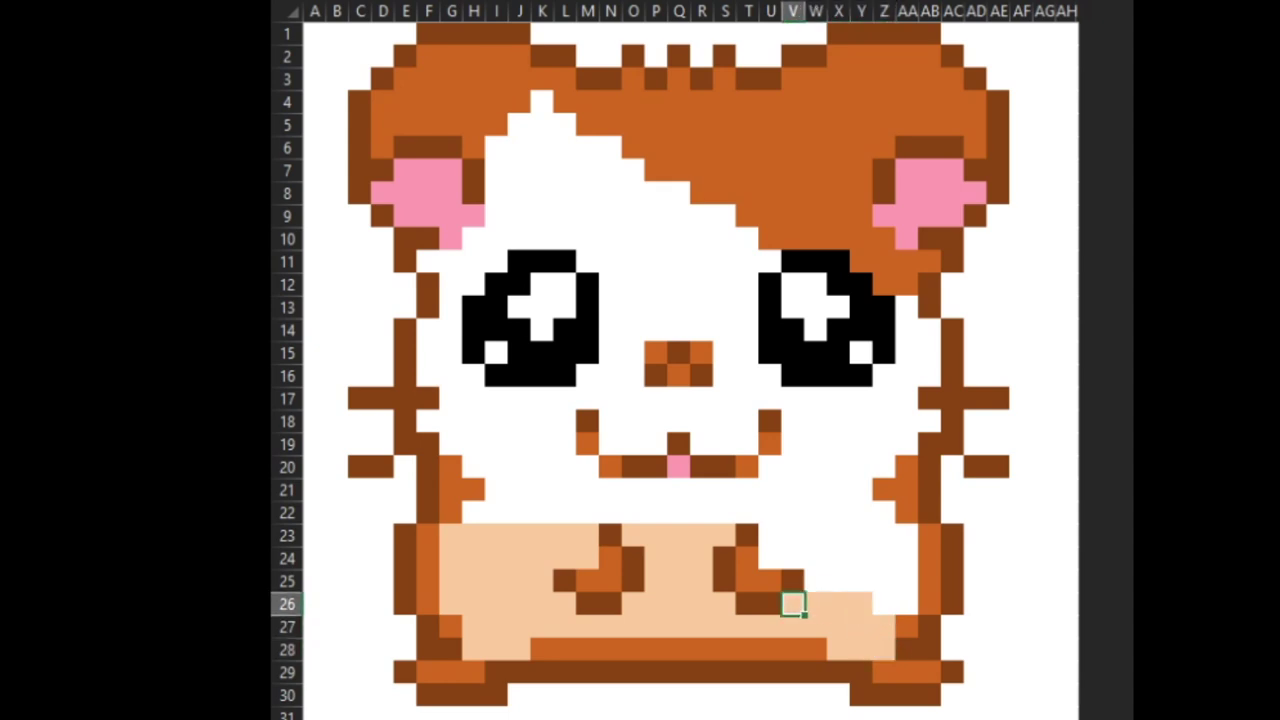
key(Right)
Step: Fill W25 through Z25 with peach
key(Up)
key(F4)
key(Right)
key(F4)
key(Right)
key(F4)
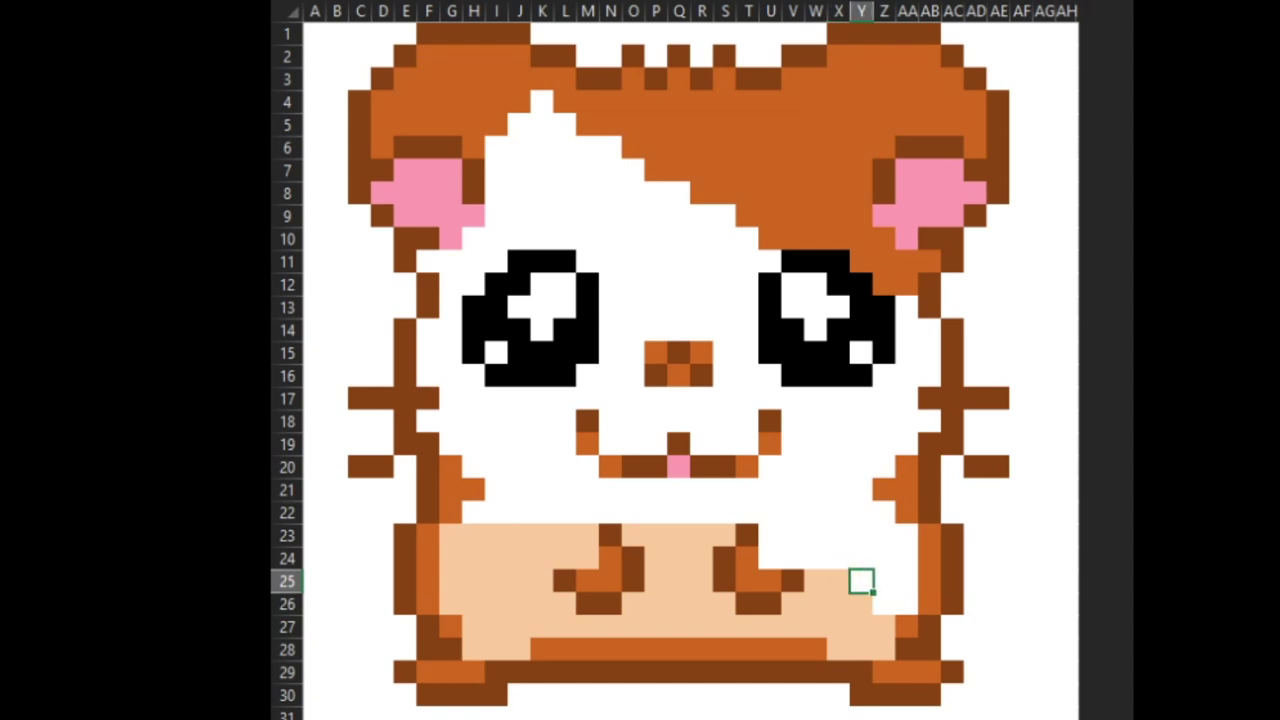
key(Right)
key(F4)
key(Down)
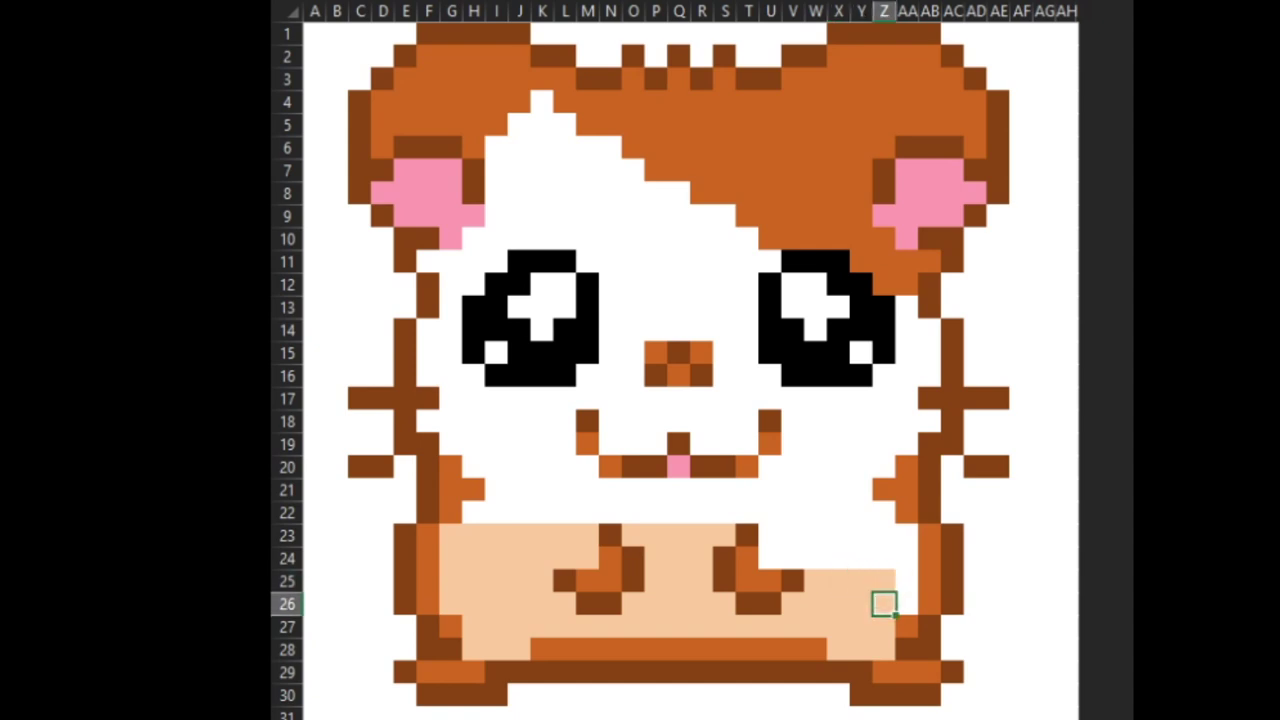
Step: Fill AA26 and AA25 with peach
key(Right)
key(F4)
key(Up)
key(F4)
key(Up)
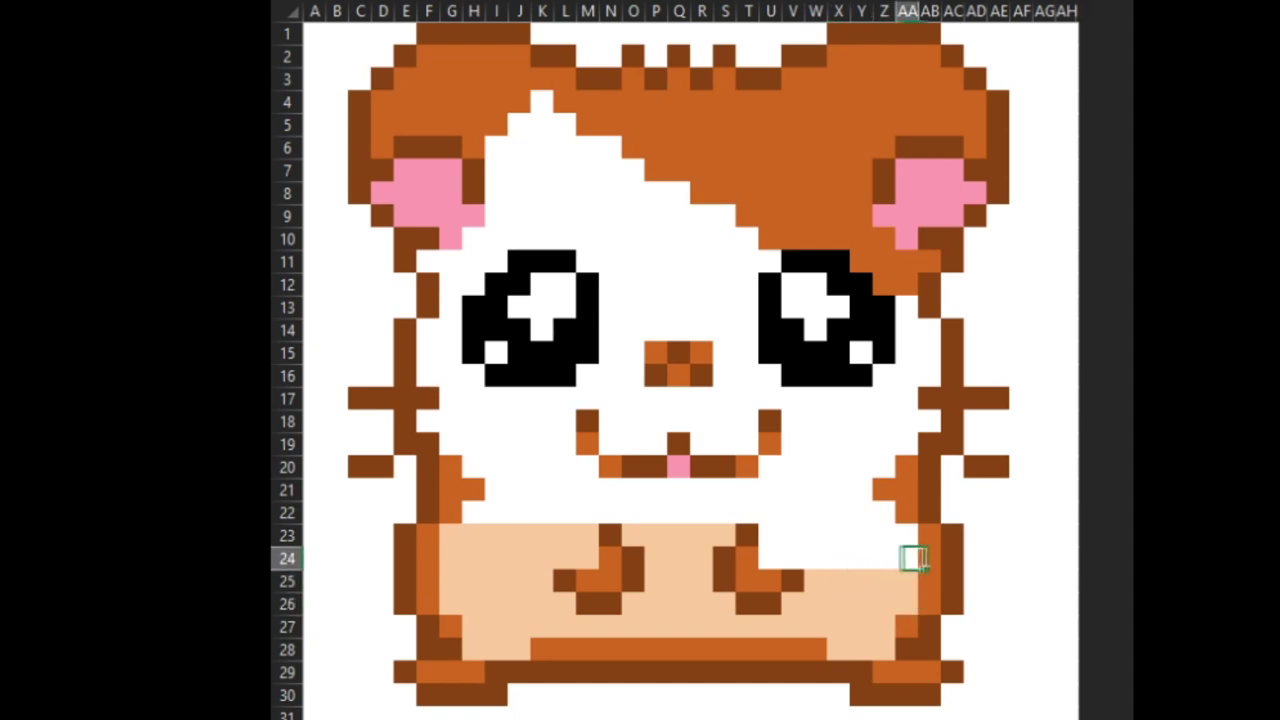
key(Right)
Step: Fill AA24 and W24 through Z24 with peach
key(Left)
key(F4)
key(Left)
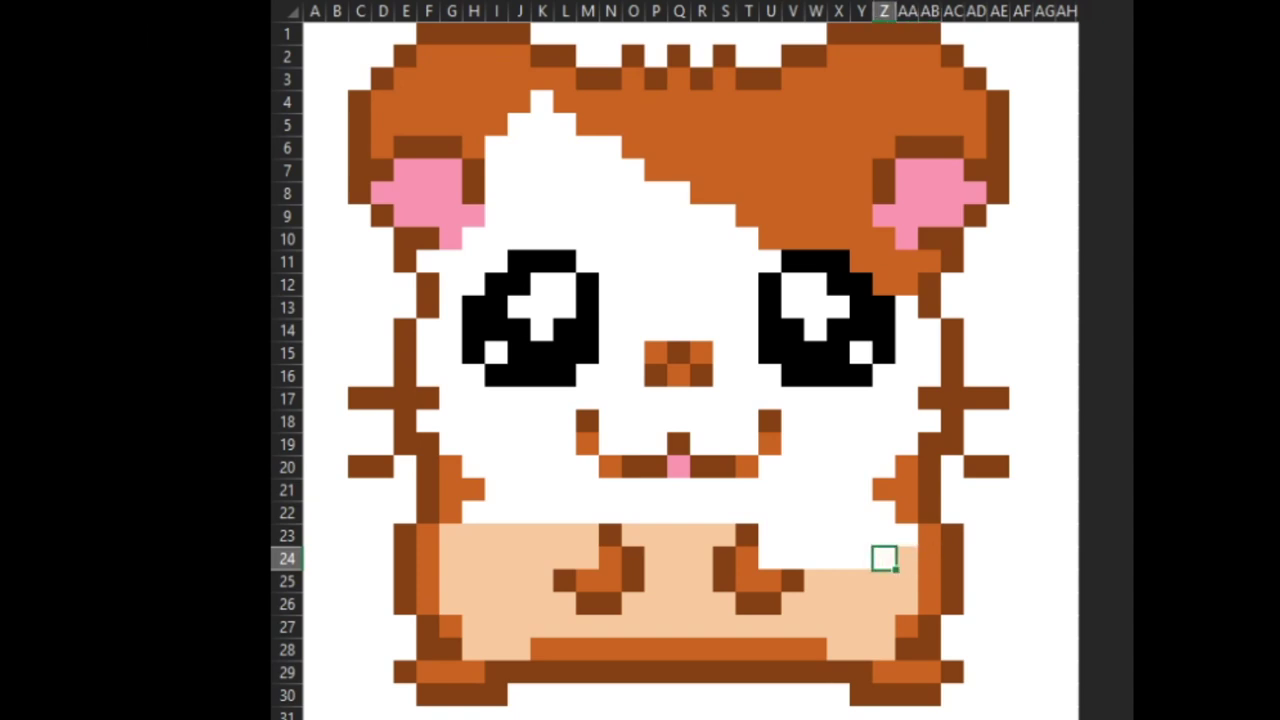
key(F4)
key(Left)
key(F4)
key(Left)
key(F4)
key(Left)
key(F4)
key(Left)
Step: Fill U23 and U24 with peach
key(F4)
key(Left)
key(F4)
key(Up)
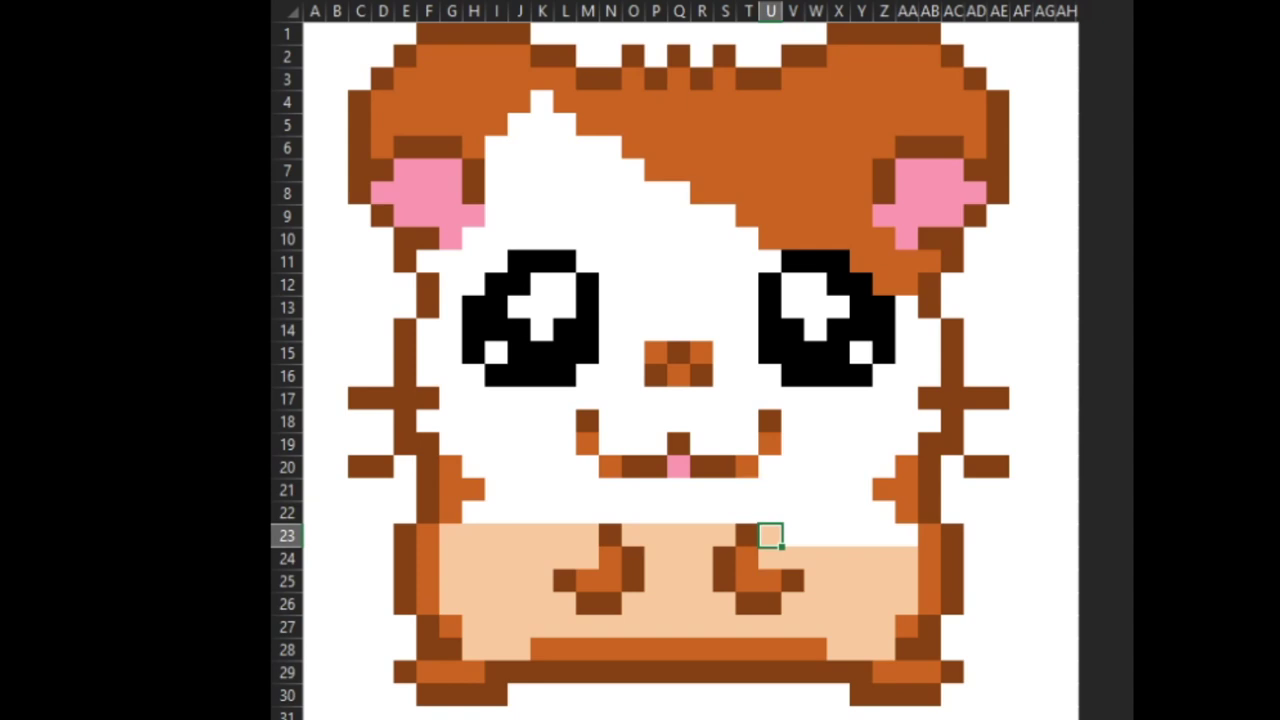
key(F4)
key(Right)
Step: Fill V23 through Z23 with peach
key(F4)
key(Right)
key(F4)
key(Right)
key(F4)
key(Right)
key(F4)
key(Right)
key(F4)
key(Right)
Step: Fill AA23, Z22 and V22 through Y22 with peach
key(F4)
key(Left)
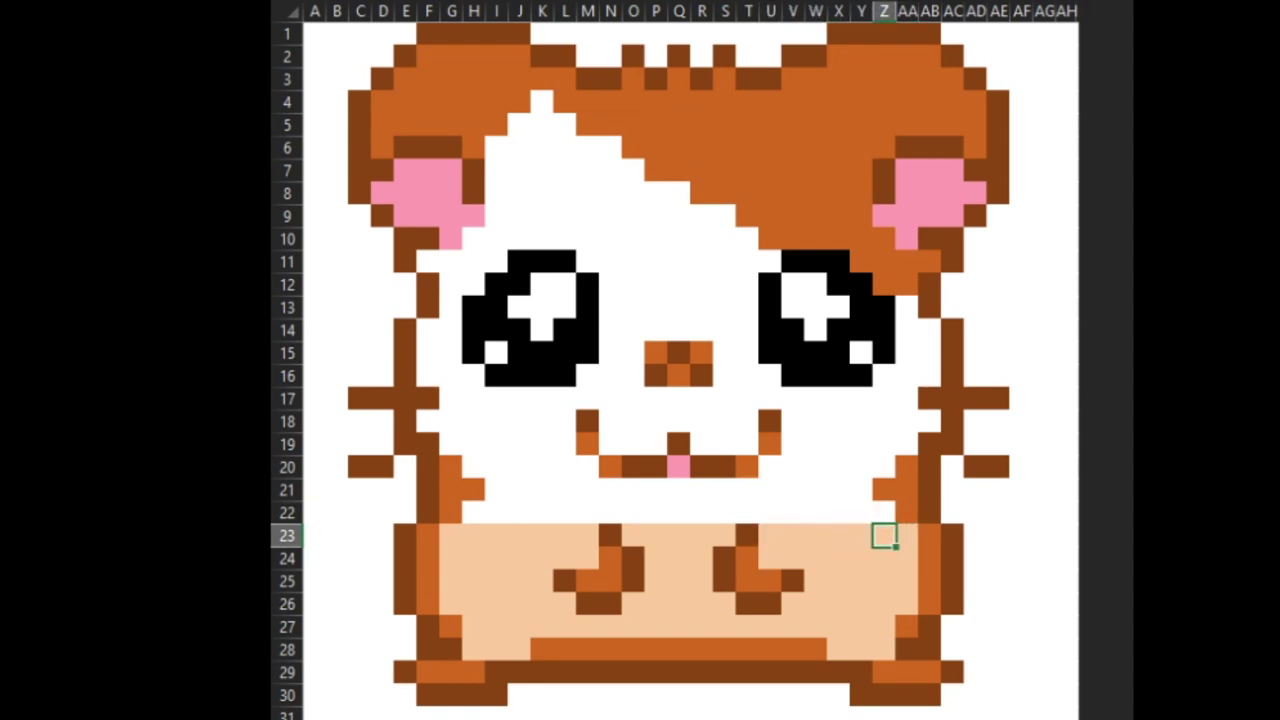
key(Up)
key(F4)
key(Left)
key(F4)
key(Left)
key(F4)
key(Left)
key(F4)
key(Left)
key(F4)
key(Left)
Step: Extend peach along row 22 from U22 back to N22
key(F4)
key(Left)
key(F4)
key(Left)
key(F4)
key(Left)
key(F4)
key(Left)
key(F4)
key(Left)
key(F4)
key(Left)
key(F4)
key(Left)
key(F4)
key(Left)
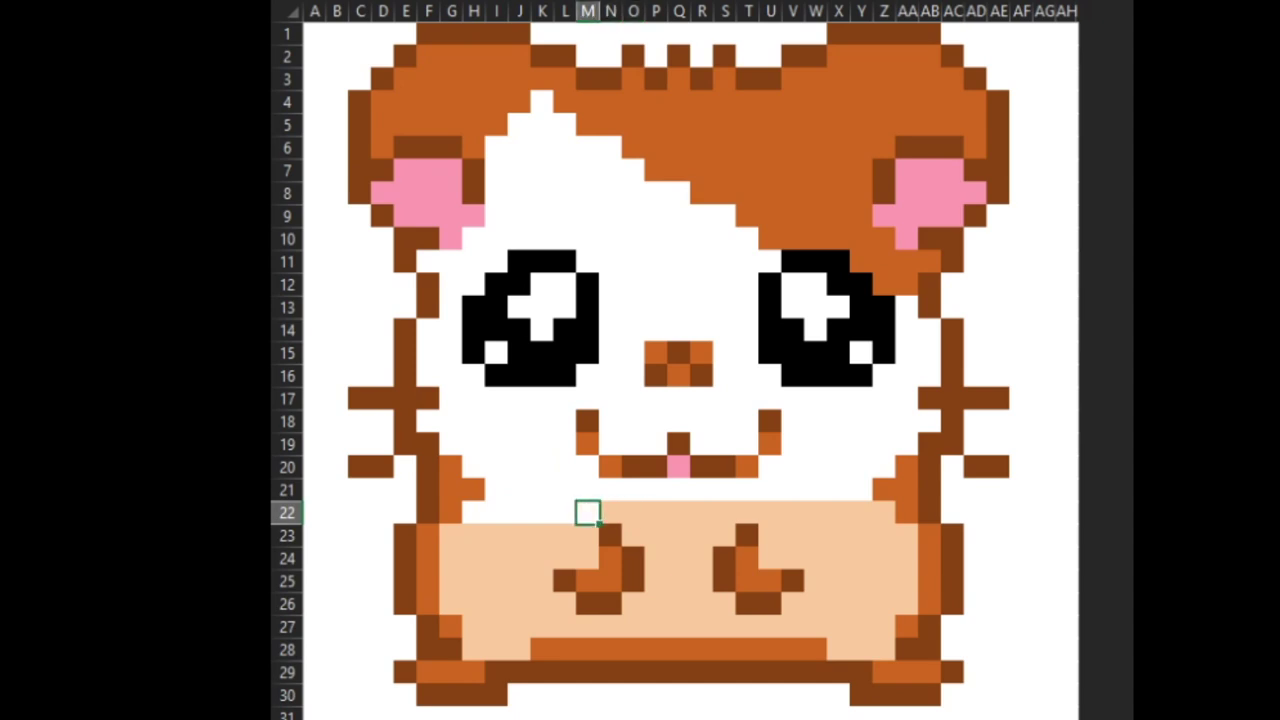
Step: Finish row 22 by filling J22 through M22 and H22–I22 with peach
key(F4)
key(Left)
key(F4)
key(Left)
key(F4)
key(Left)
key(F4)
key(Left)
key(F4)
key(Left)
key(F4)
key(Right)
key(Right)
key(Up)
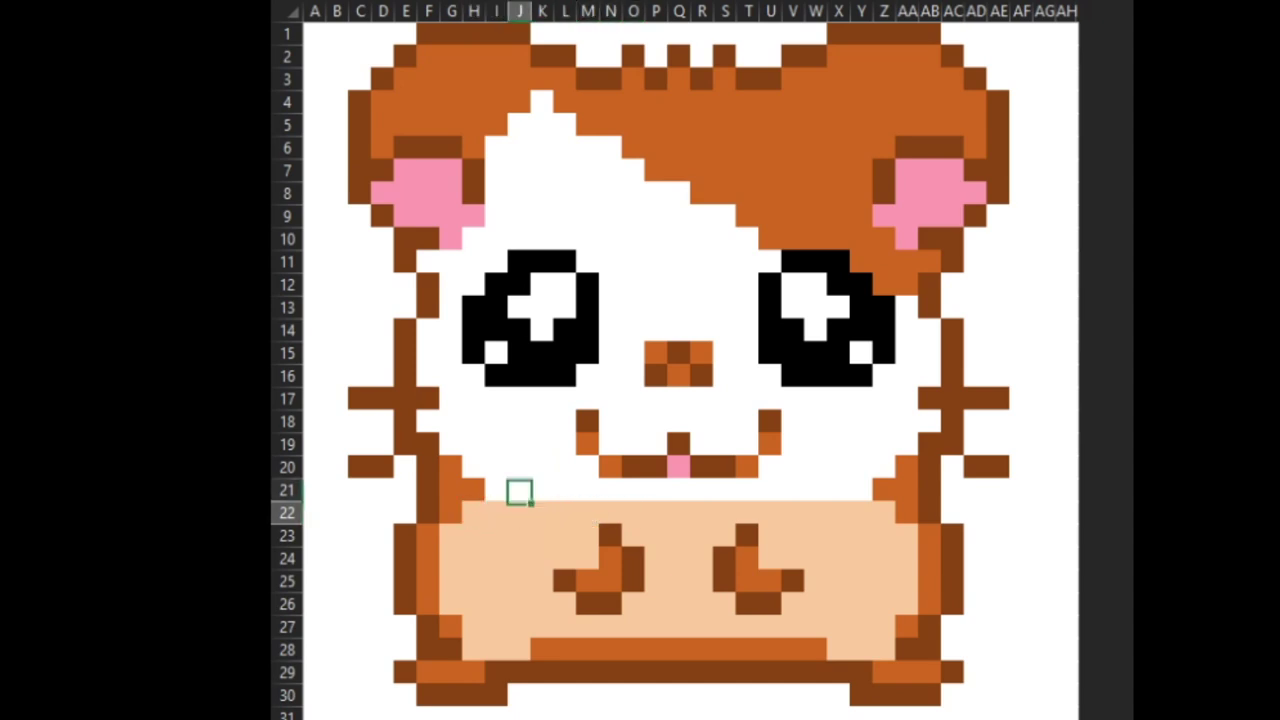
key(Right)
key(Up)
key(Up)
key(Up)
Step: Fill K18 and I19 through K19 peach below the mouth with F4
key(F4)
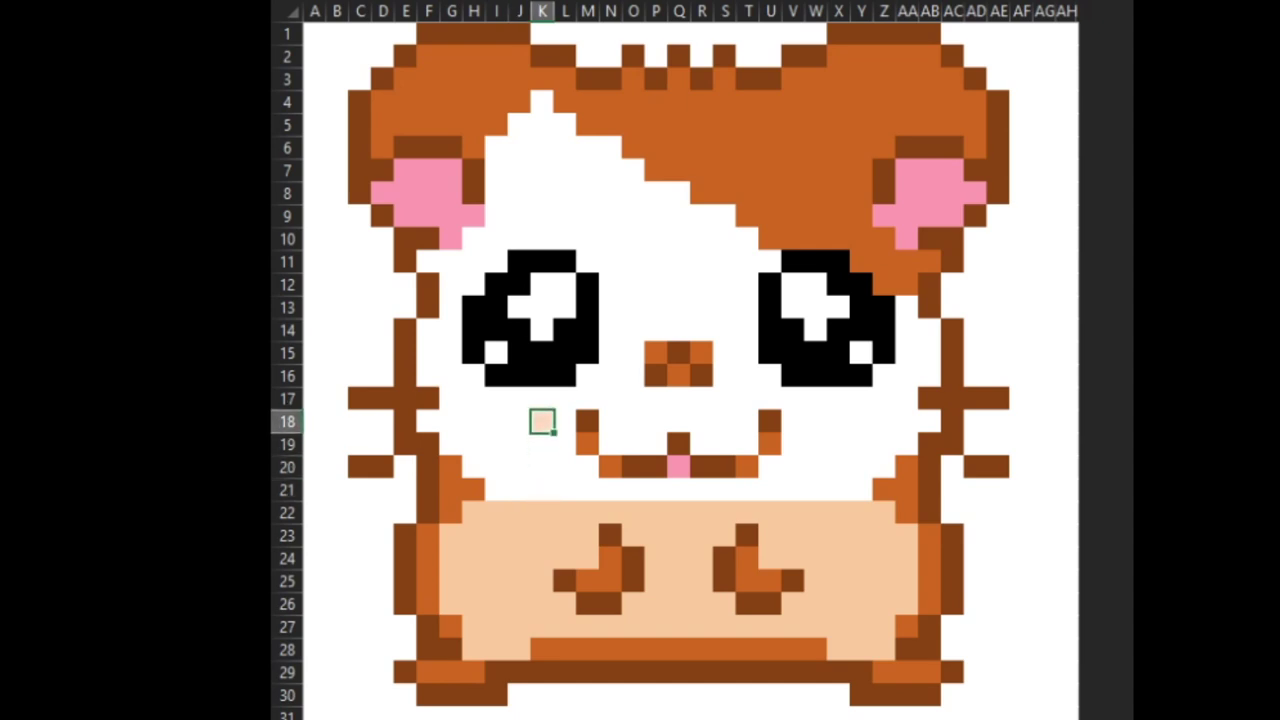
key(Down)
key(F4)
key(Left)
key(F4)
key(Left)
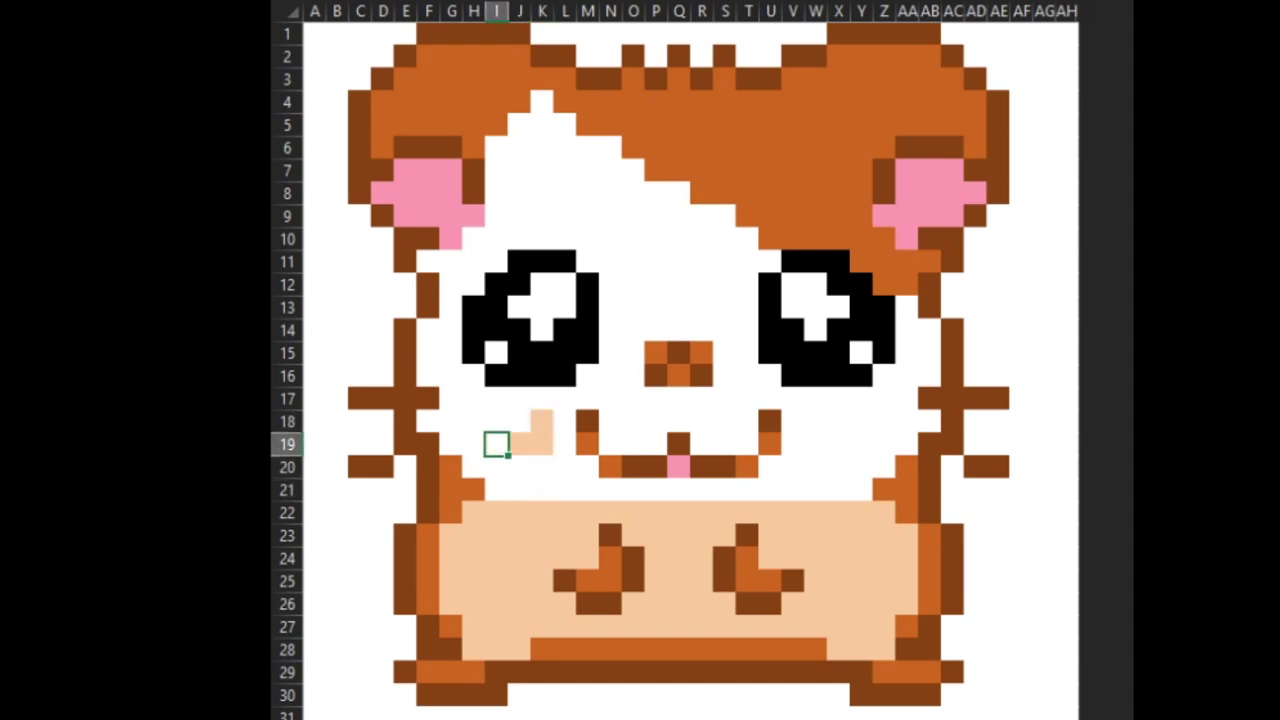
key(F4)
key(Left)
key(F4)
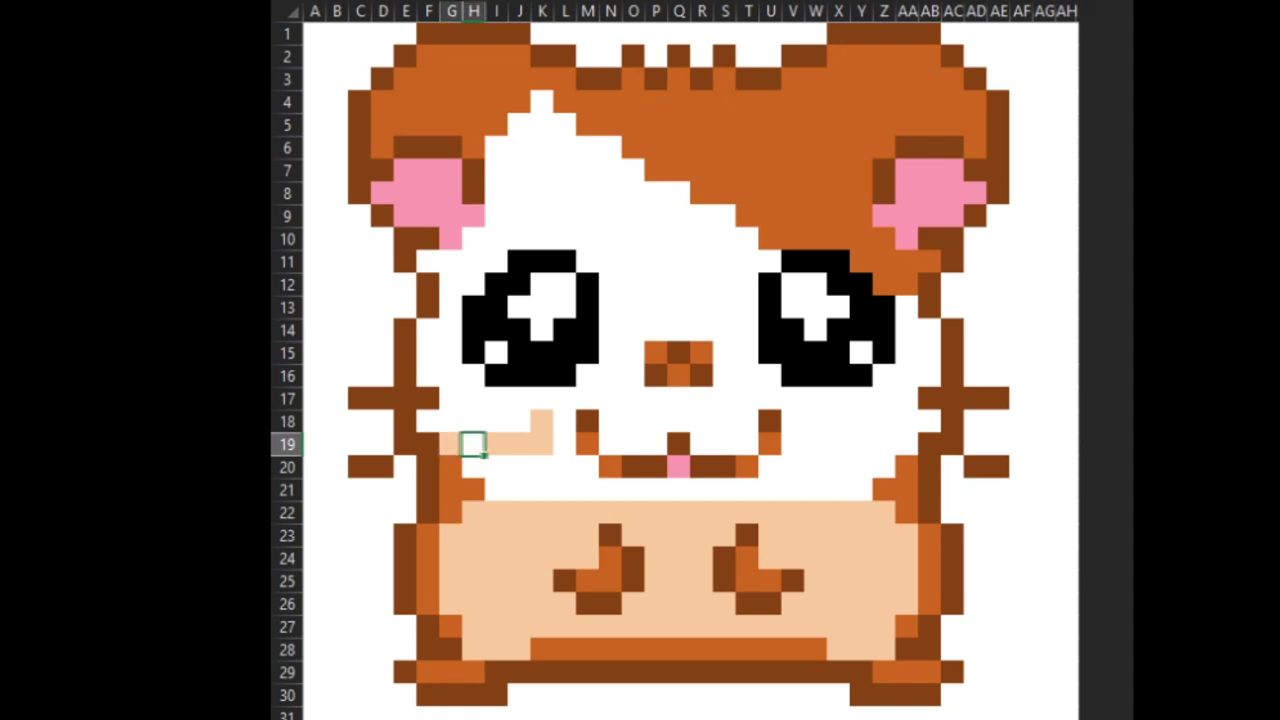
Step: Fill the left cheek on row 18 peach, F18 through J18
key(Left)
key(Up)
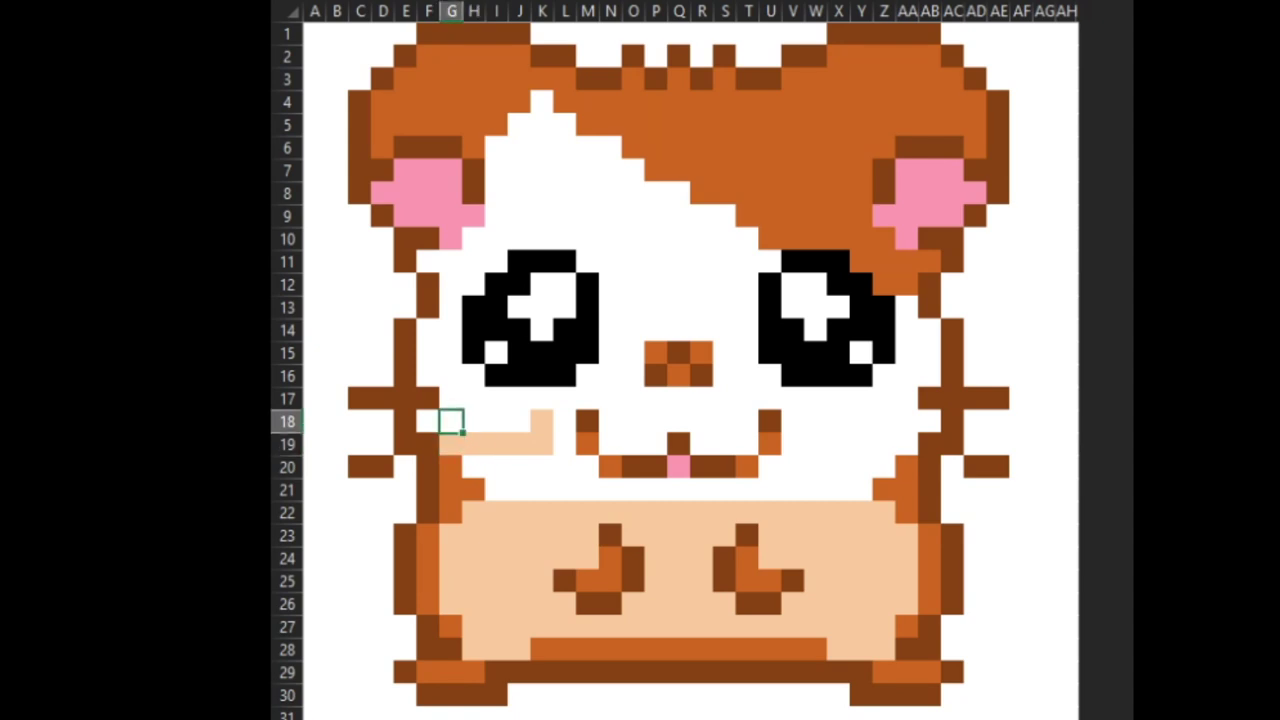
key(F4)
key(Left)
key(F4)
key(Right)
key(Right)
key(F4)
key(Right)
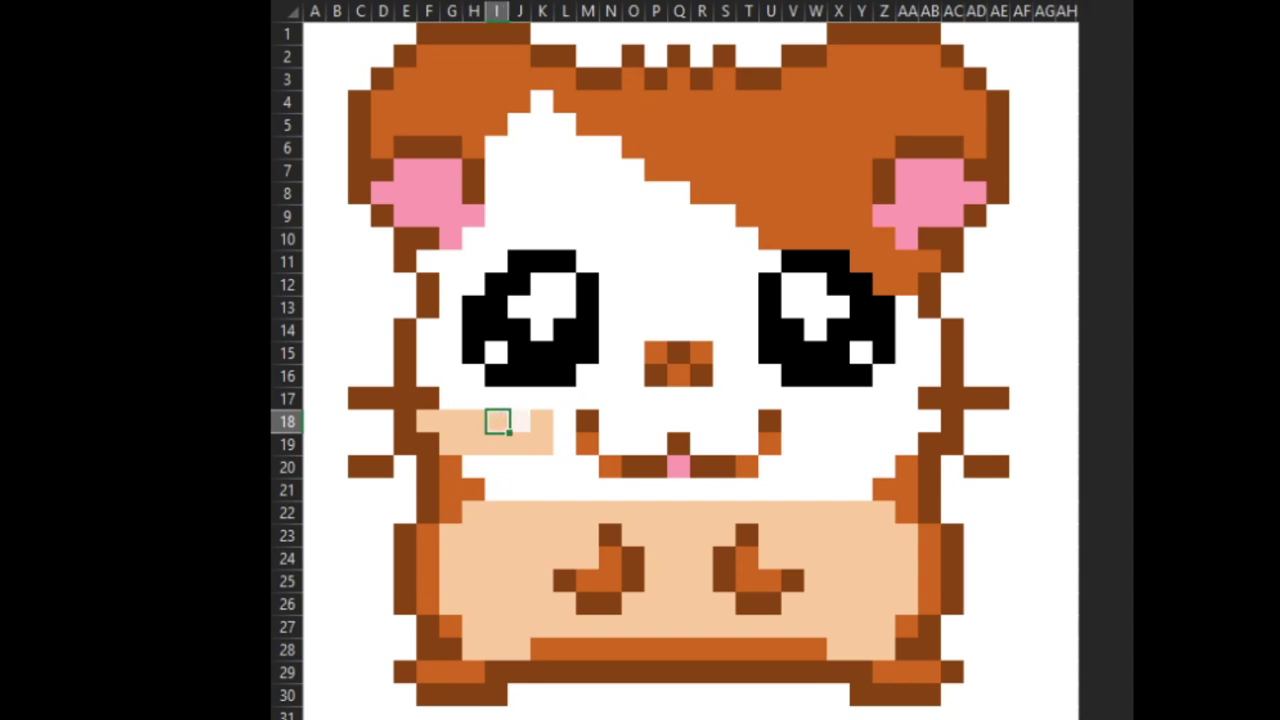
key(F4)
key(Right)
key(F4)
key(Right)
key(Up)
Step: Fill L18, L19 and M20 peach beside the mouth
key(Right)
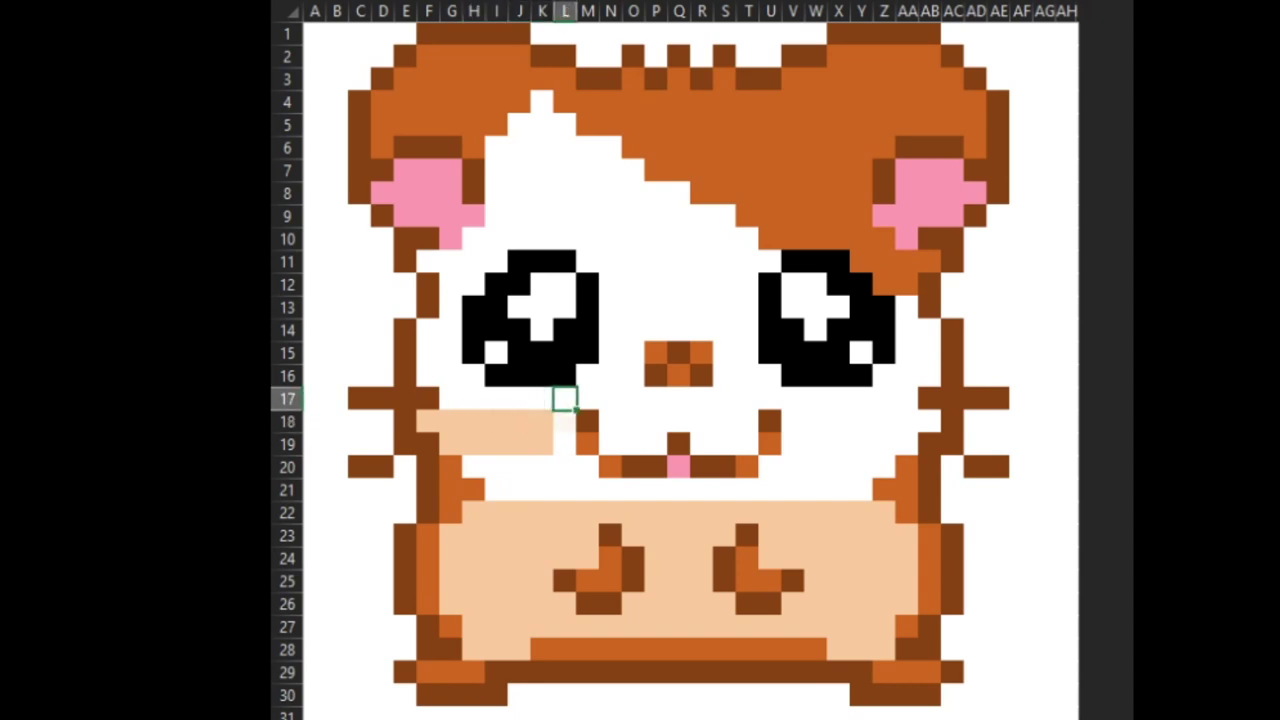
key(Down)
key(F4)
key(Down)
key(F4)
Step: Fill row 20 peach from H20 through L20
key(Down)
key(Right)
key(F4)
key(Left)
key(F4)
key(Left)
key(F4)
key(Left)
key(F4)
key(Left)
key(F4)
key(Left)
key(F4)
key(Right)
key(Down)
Step: Fill row 21 peach across I21 through M21 and O21 through Q21
key(F4)
key(Right)
key(F4)
key(Right)
key(F4)
key(Right)
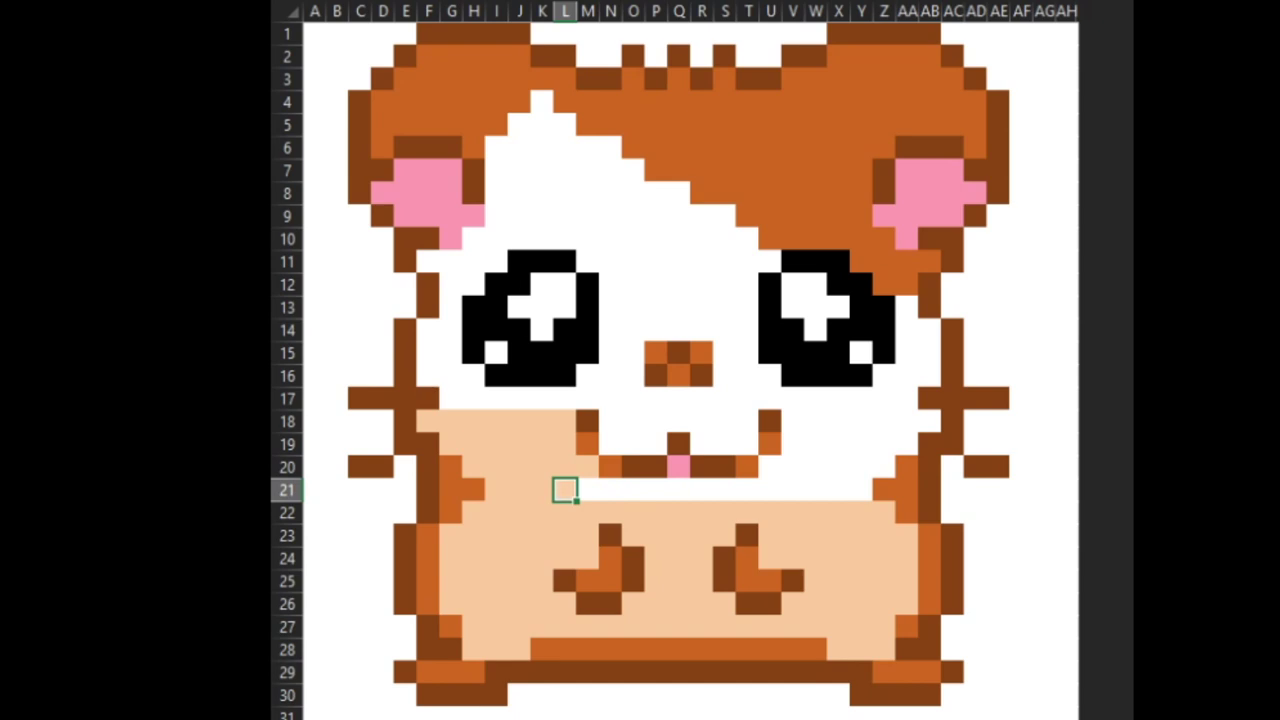
key(F4)
key(Right)
key(F4)
key(Right)
key(Right)
key(F4)
key(Right)
key(F4)
Step: Continue row 21 peach from R21 through W21, undoing one extra fill
key(Right)
key(F4)
key(Right)
key(F4)
key(Right)
key(F4)
key(Right)
key(F4)
key(Right)
key(F4)
key(Right)
key(F4)
key(Right)
key(F4)
key(Right)
key(Right)
key(F4)
key(ctrl+z)
key(Left)
key(Left)
key(Left)
key(Left)
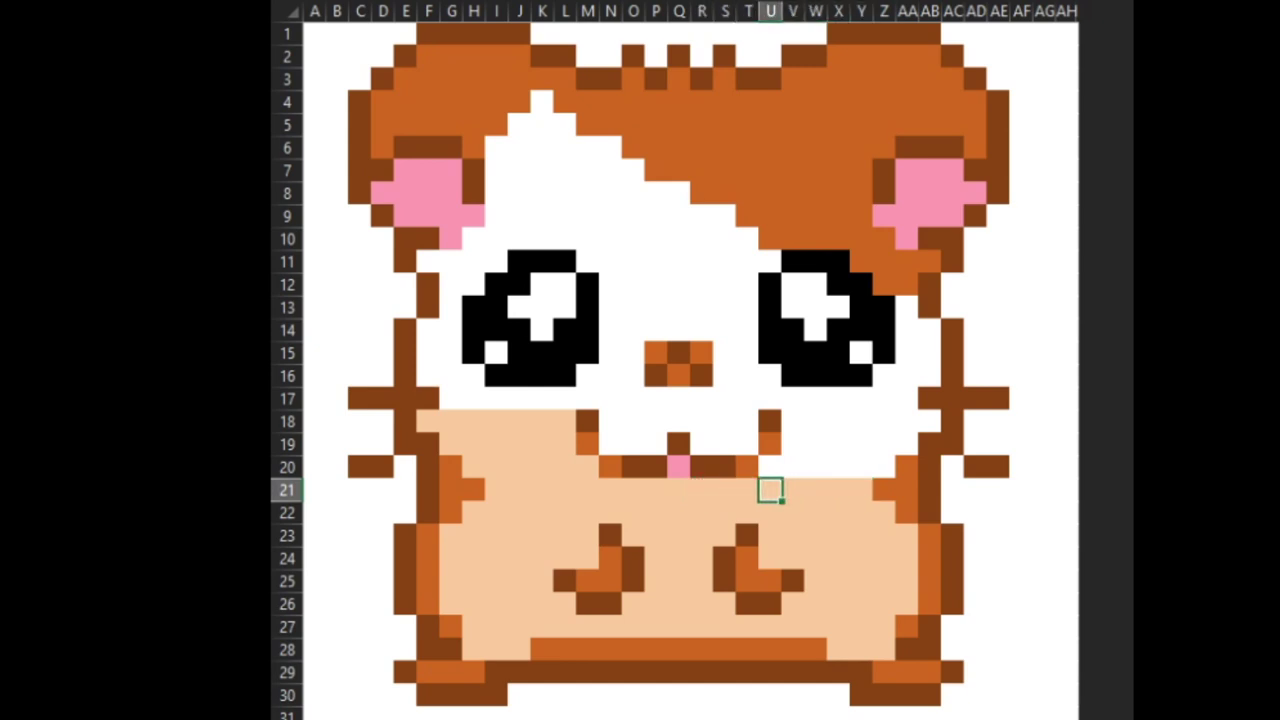
Step: Fill V20 through Y20 peach on the right side
key(Up)
key(Right)
key(F4)
key(Right)
key(F4)
key(Right)
key(F4)
key(Right)
key(F4)
Step: Fill V19 through Y19 peach on the right cheek
key(Right)
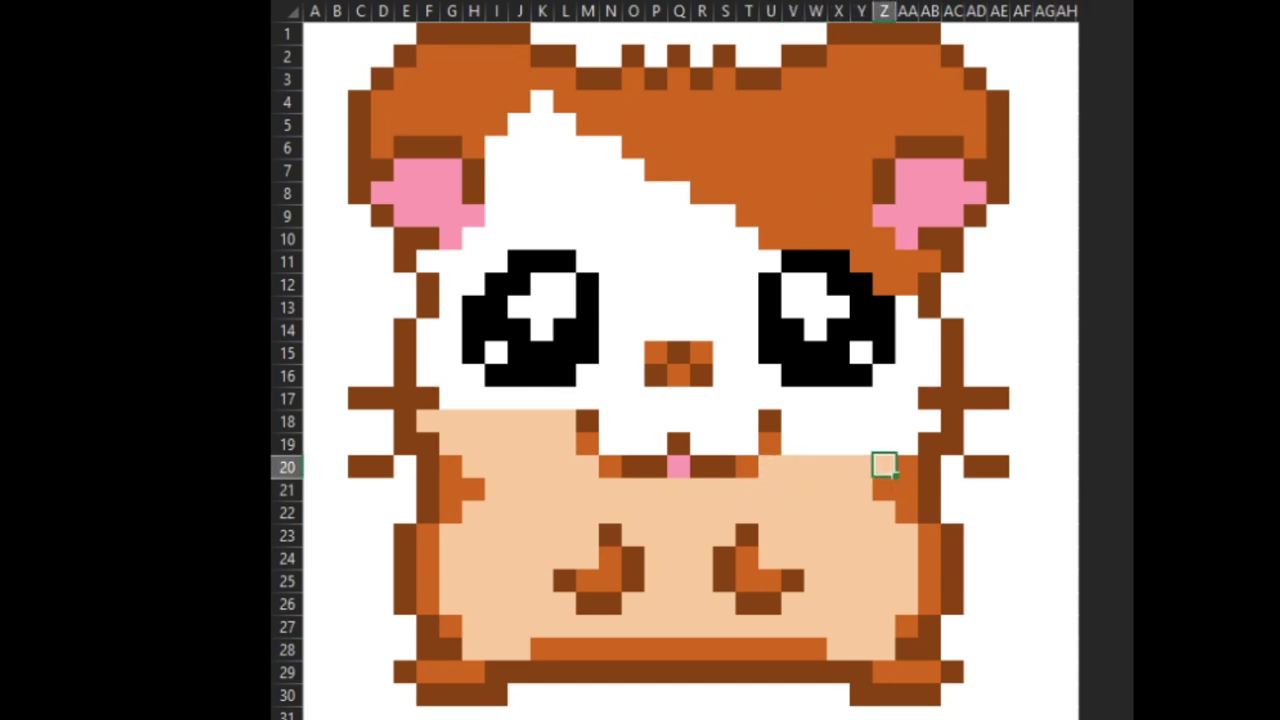
key(Up)
key(Right)
key(Left)
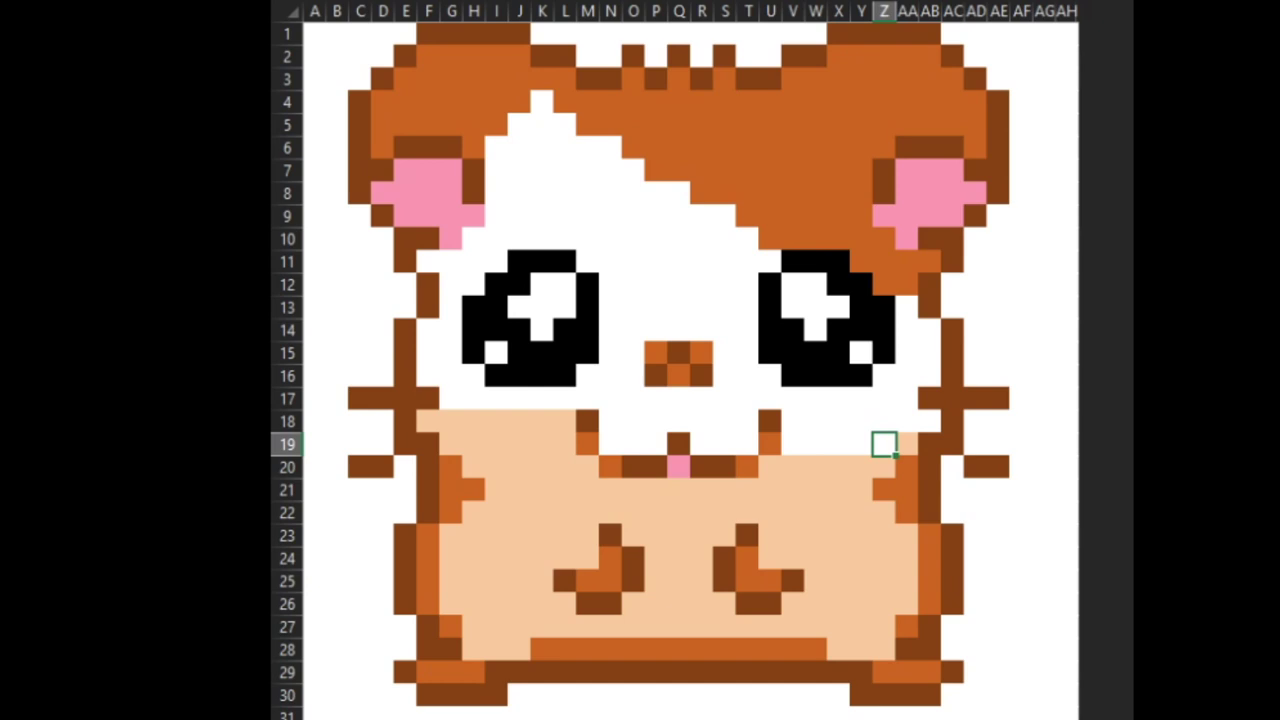
key(Left)
key(F4)
key(Left)
key(F4)
key(Left)
key(F4)
key(Left)
key(F4)
Step: Fill W18 and the right cheek edge AB14 through AB16 peach
key(Up)
key(Right)
key(F4)
key(Right)
key(Right)
key(Right)
key(Right)
key(Right)
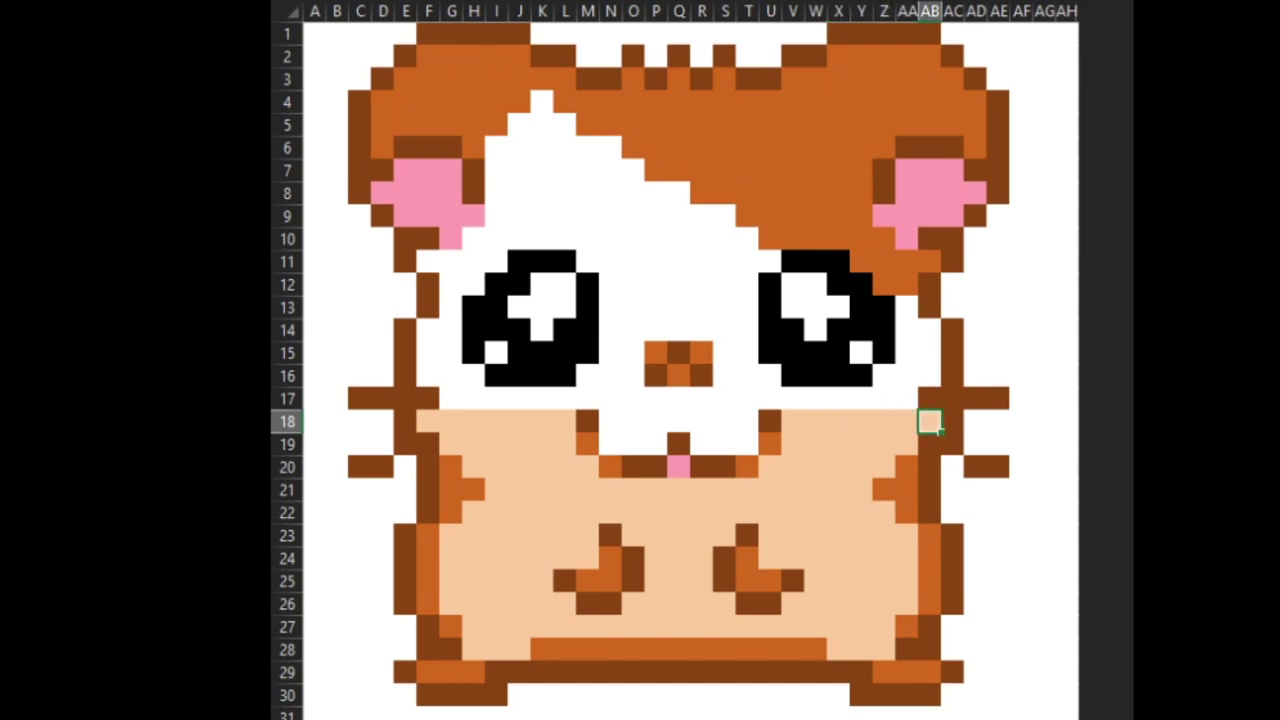
key(Up)
key(Up)
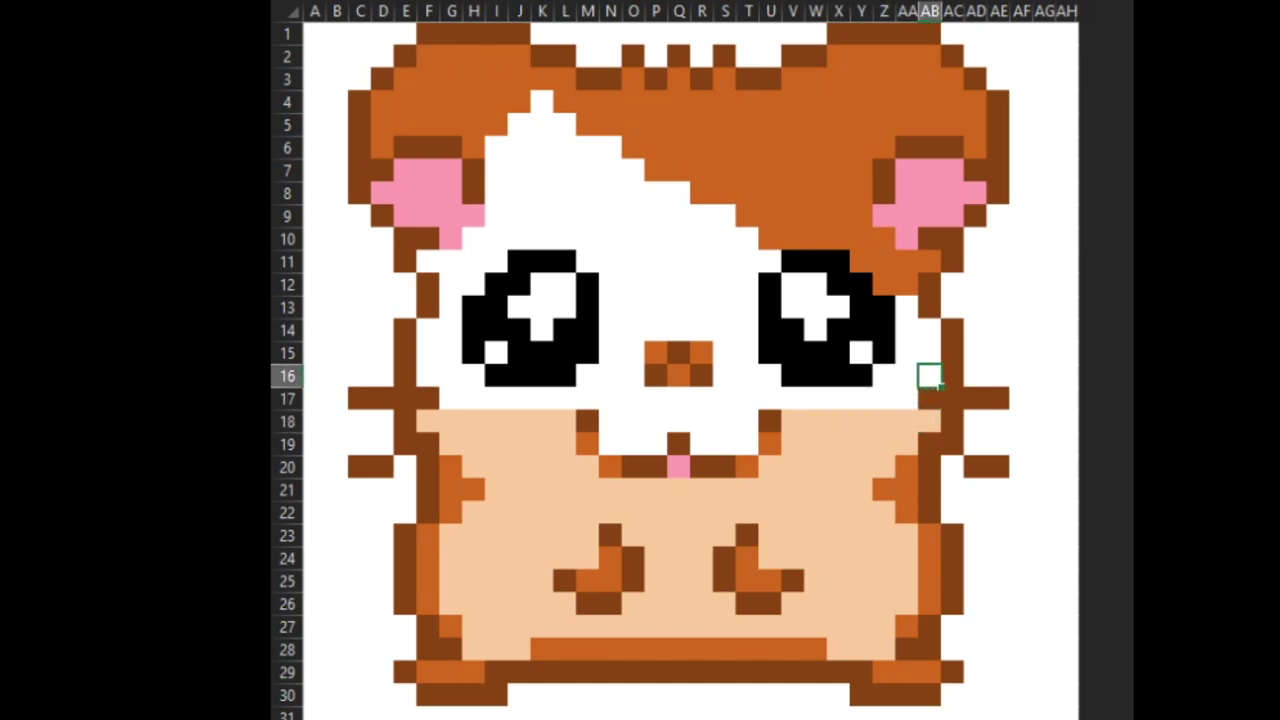
key(F4)
key(Up)
key(F4)
key(Up)
key(F4)
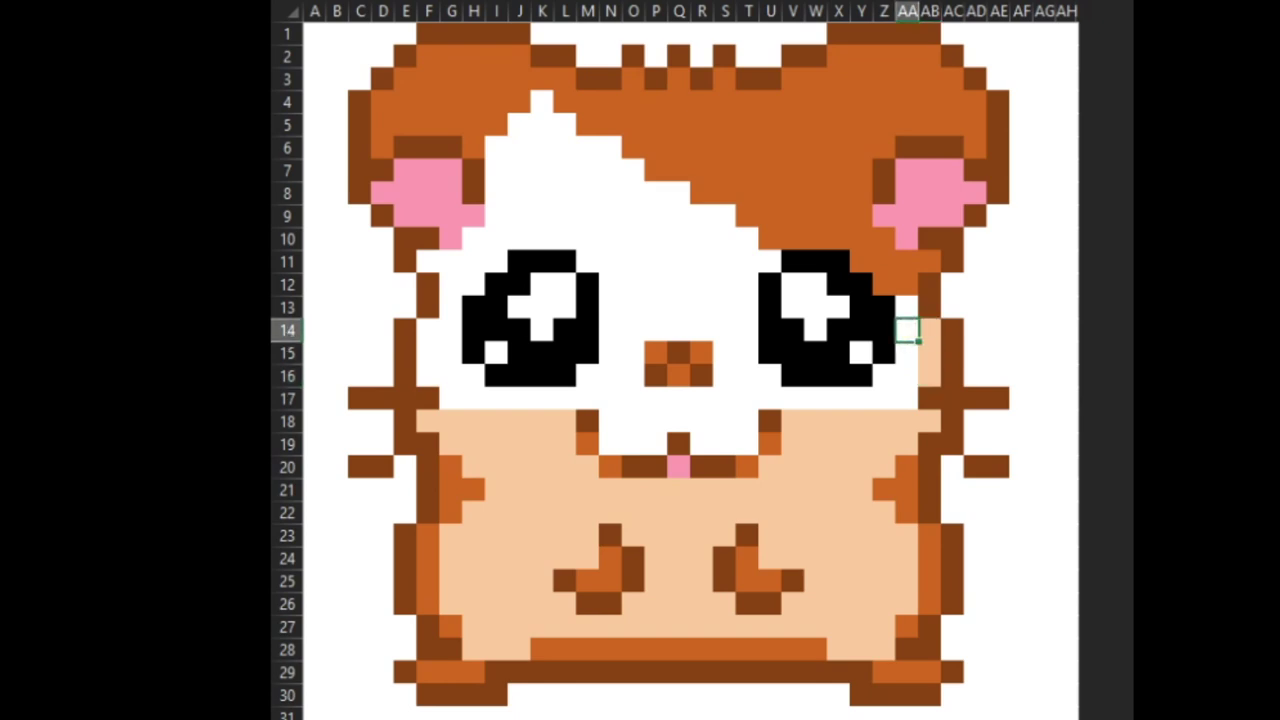
key(Left)
key(Up)
Step: Fill column AA peach from AA14 down to AA17
key(Down)
key(F4)
key(Down)
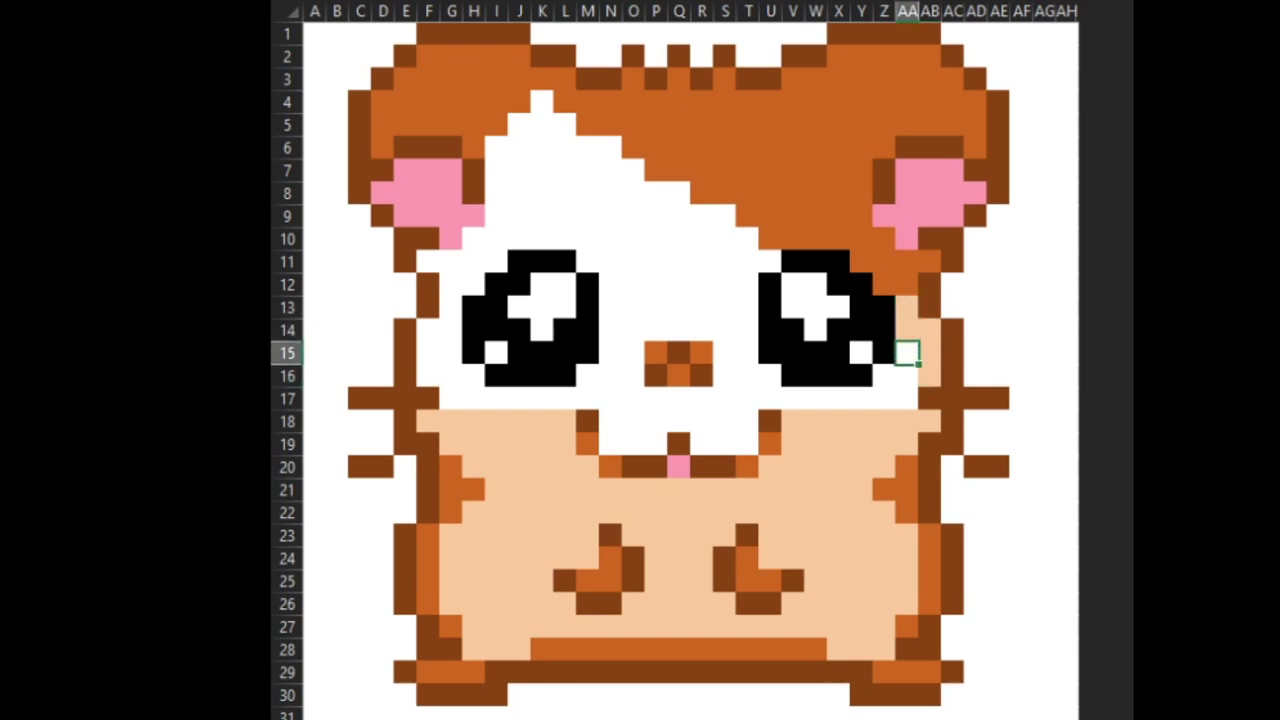
key(F4)
key(Down)
key(F4)
key(Down)
key(F4)
Step: Fill V17 through Y17 peach beside the right eye
key(Left)
key(Left)
key(F4)
key(Left)
key(F4)
key(Left)
key(F4)
key(Left)
key(F4)
key(Left)
key(Left)
Step: Fill T19, T18 and S18 peach beside the mouth with F4
key(Down)
key(Down)
key(F4)
key(Up)
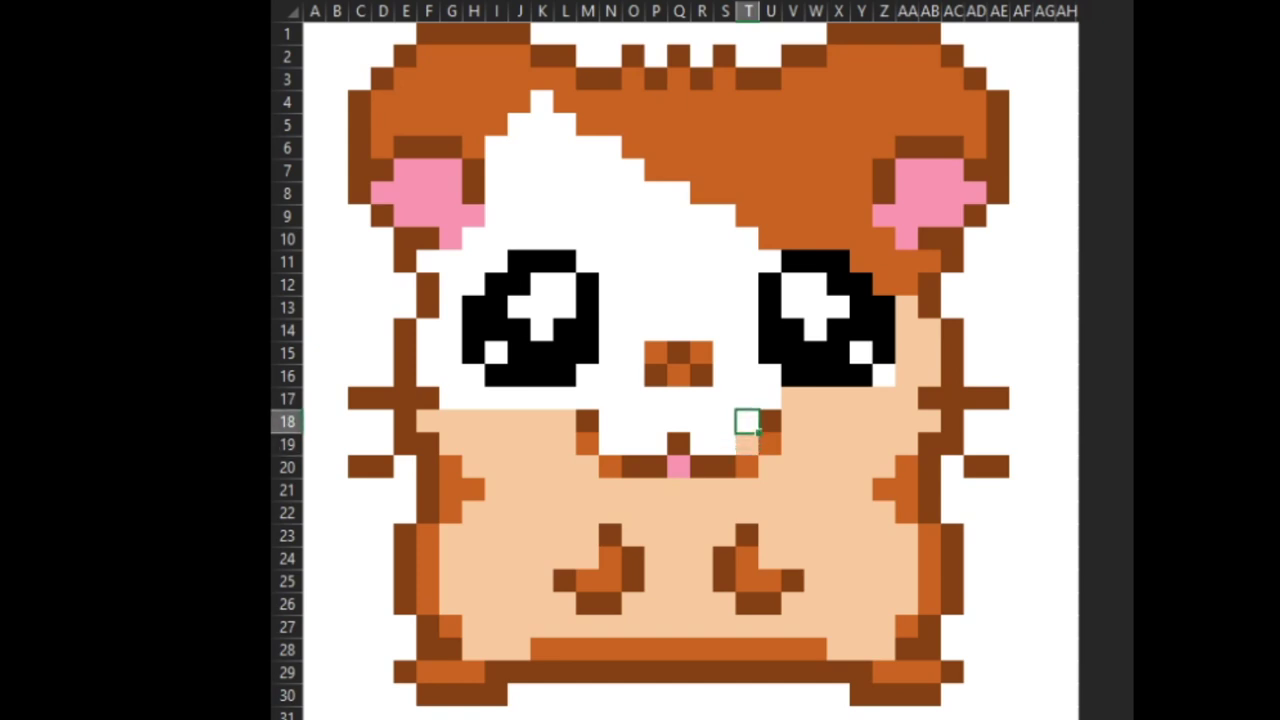
key(F4)
key(Left)
key(F4)
key(Down)
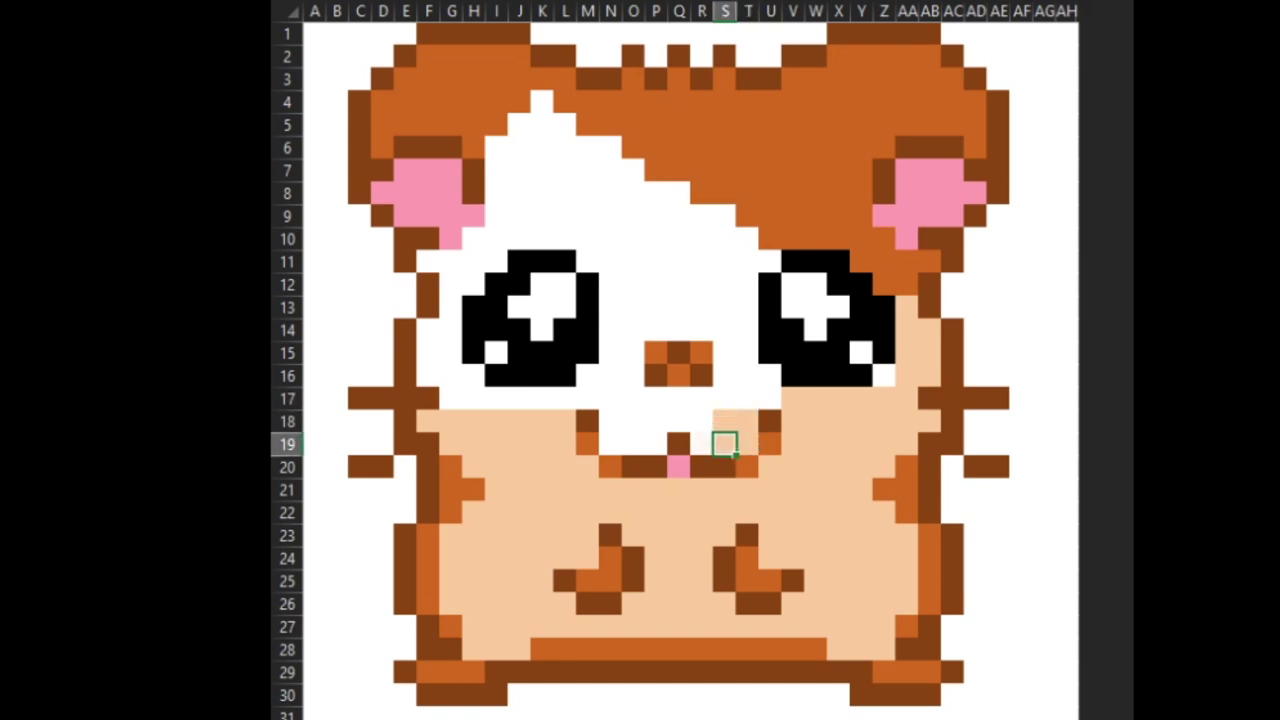
Step: Fill S19, R19 and Q18 peach
key(F4)
key(Left)
key(F4)
key(Up)
key(Left)
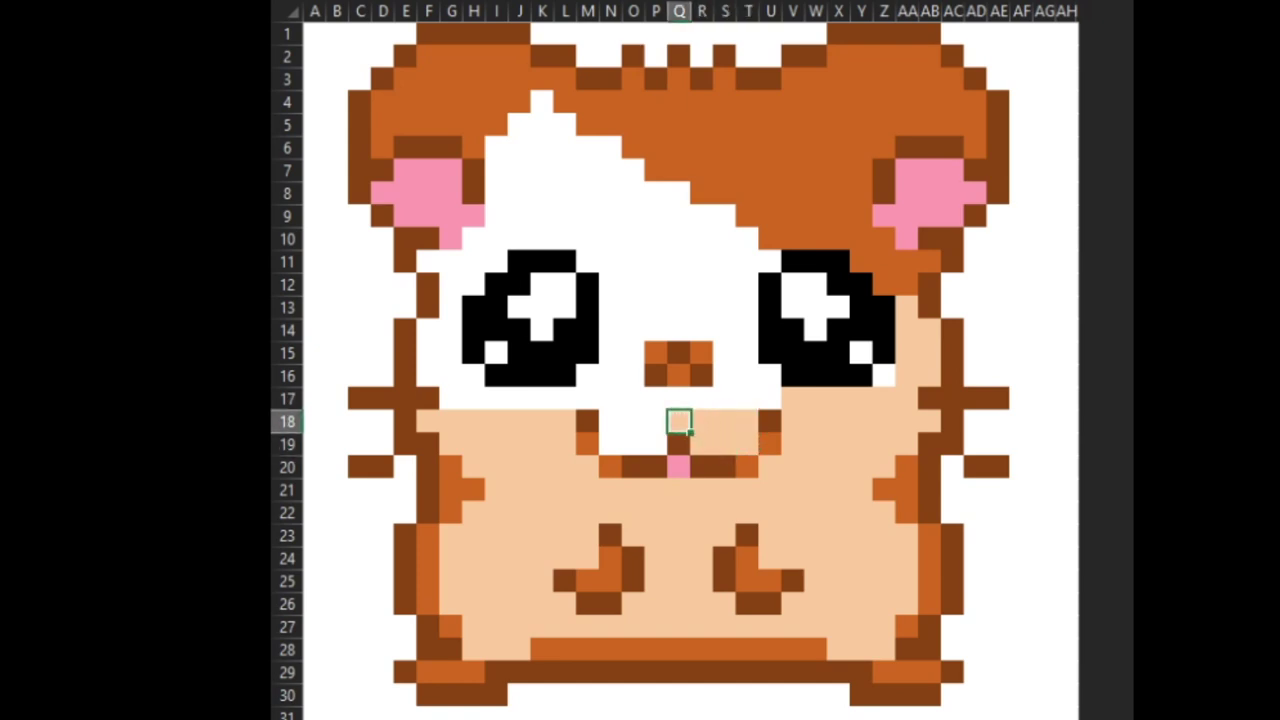
key(F4)
key(Up)
key(Left)
key(Down)
Step: Fill P18, P19, O19 and N19 peach
key(F4)
key(Down)
key(F4)
key(Left)
key(F4)
key(Left)
key(F4)
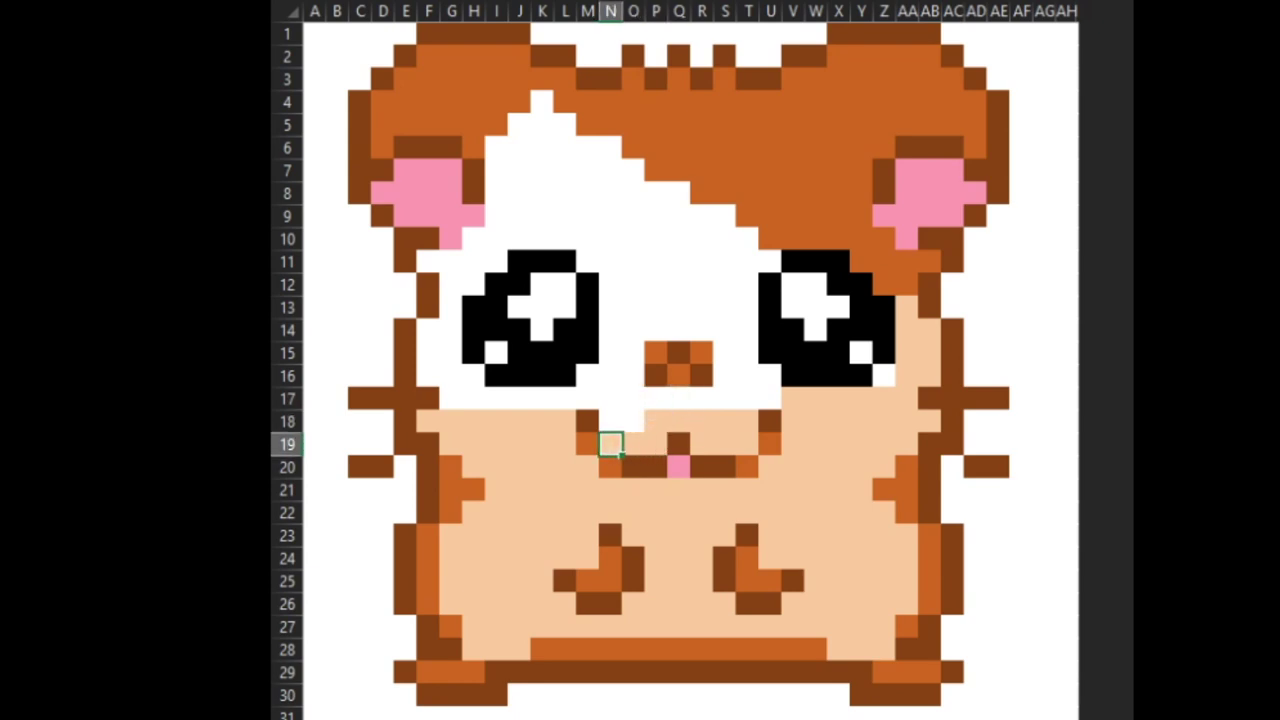
Step: Fill N18 and O18 peach
key(Up)
key(F4)
key(Right)
key(F4)
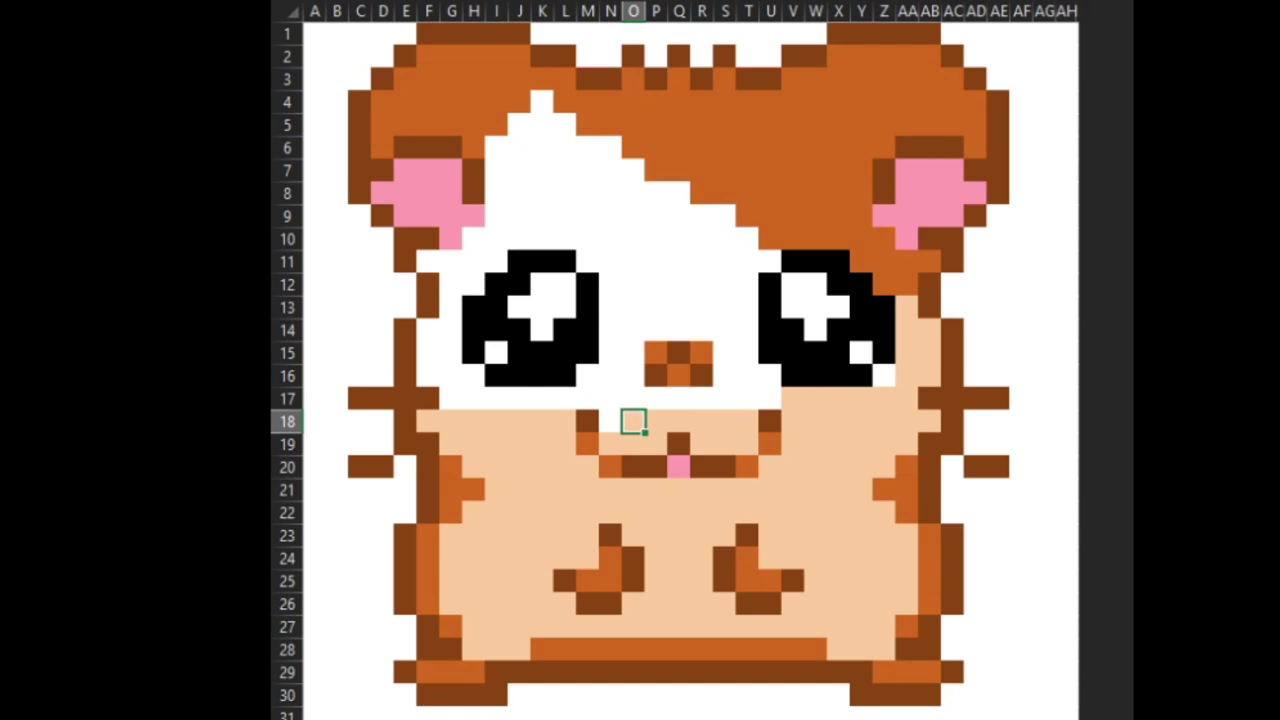
key(Left)
key(Up)
Step: Fill N17, O15, O16 and O17 peach below the nose
key(F4)
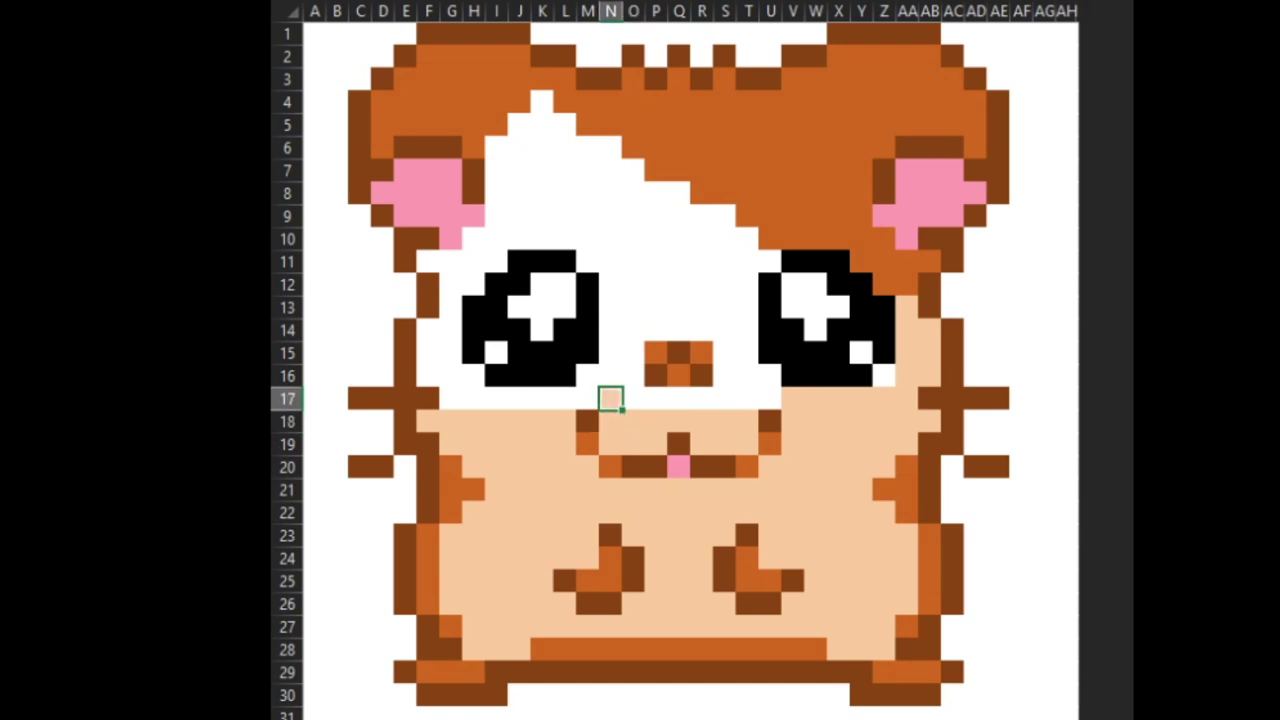
key(Up)
key(Right)
key(Up)
key(F4)
key(Down)
key(F4)
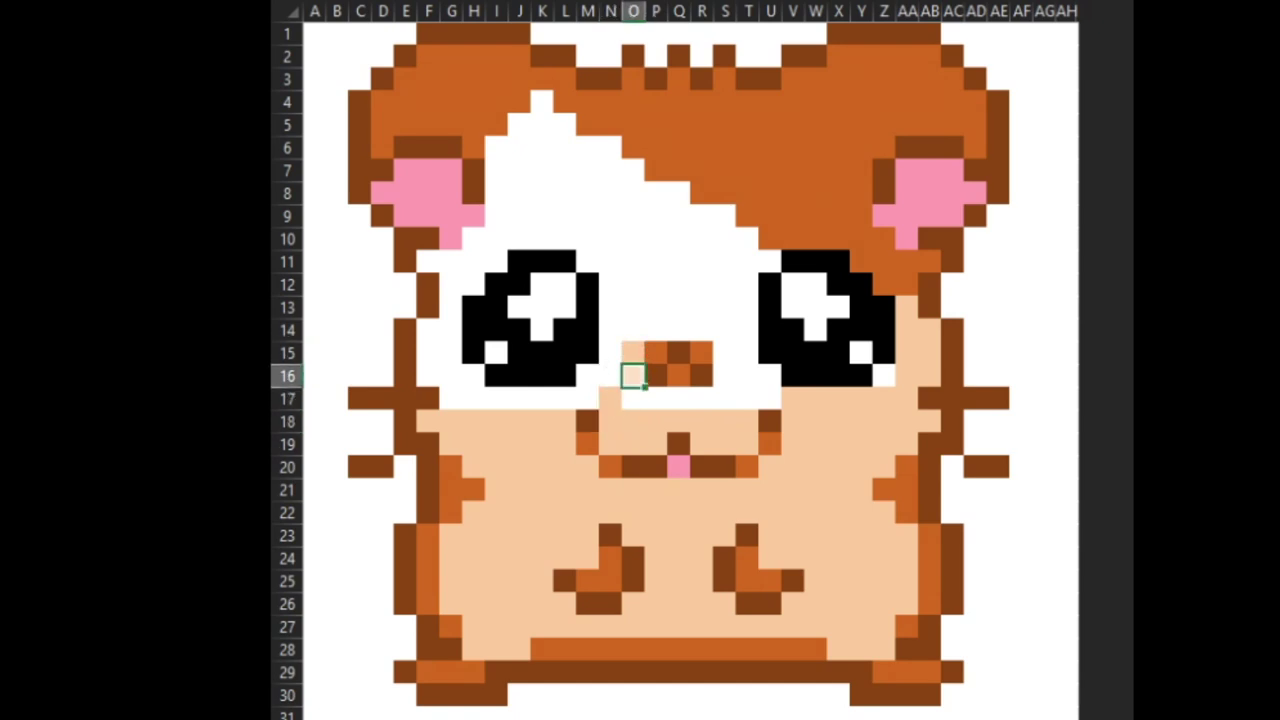
key(Down)
key(F4)
key(Right)
Step: Fill row 17 peach from P17 across to U17
key(F4)
key(Right)
key(F4)
key(Right)
key(F4)
key(Right)
key(F4)
key(Right)
key(F4)
key(Right)
key(F4)
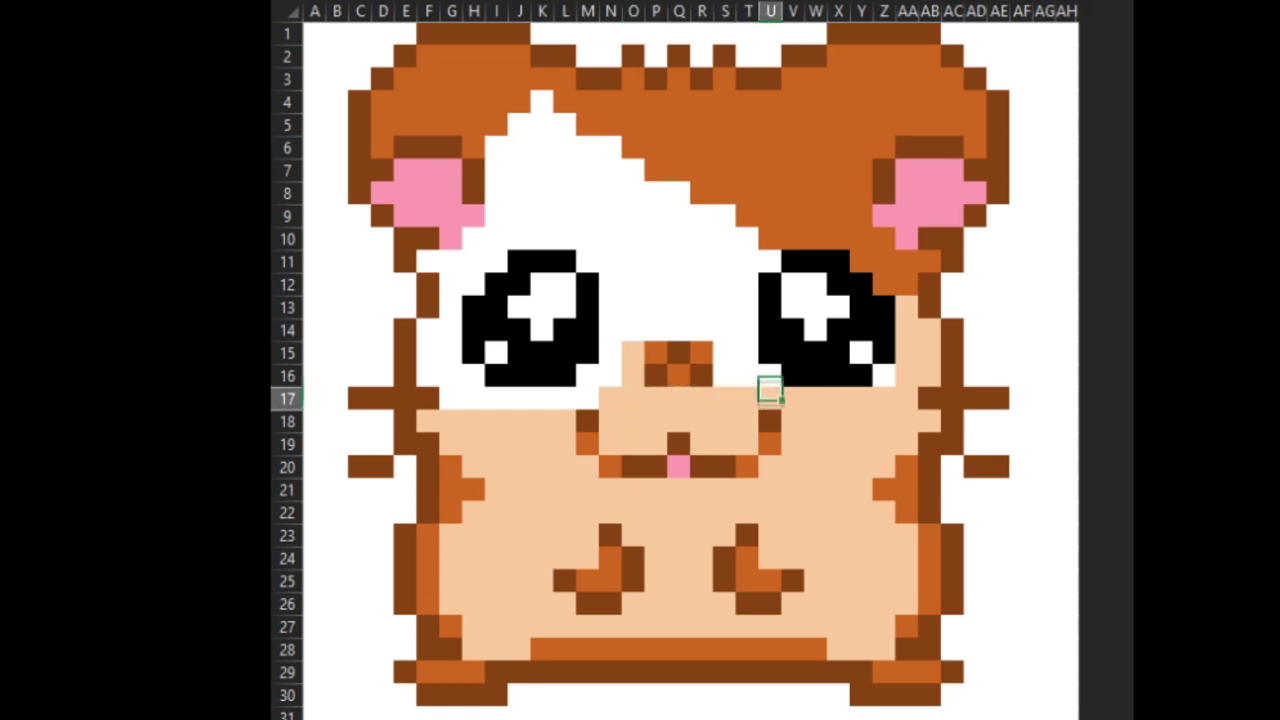
Step: Fill U16, T16, S16, S15 and T15 peach
key(Up)
key(F4)
key(Left)
key(F4)
key(Left)
key(F4)
key(Up)
key(F4)
key(Right)
key(F4)
Step: Fill T14, S14, S13, T13 and T12 peach
key(Up)
key(F4)
key(Left)
key(F4)
key(Up)
key(F4)
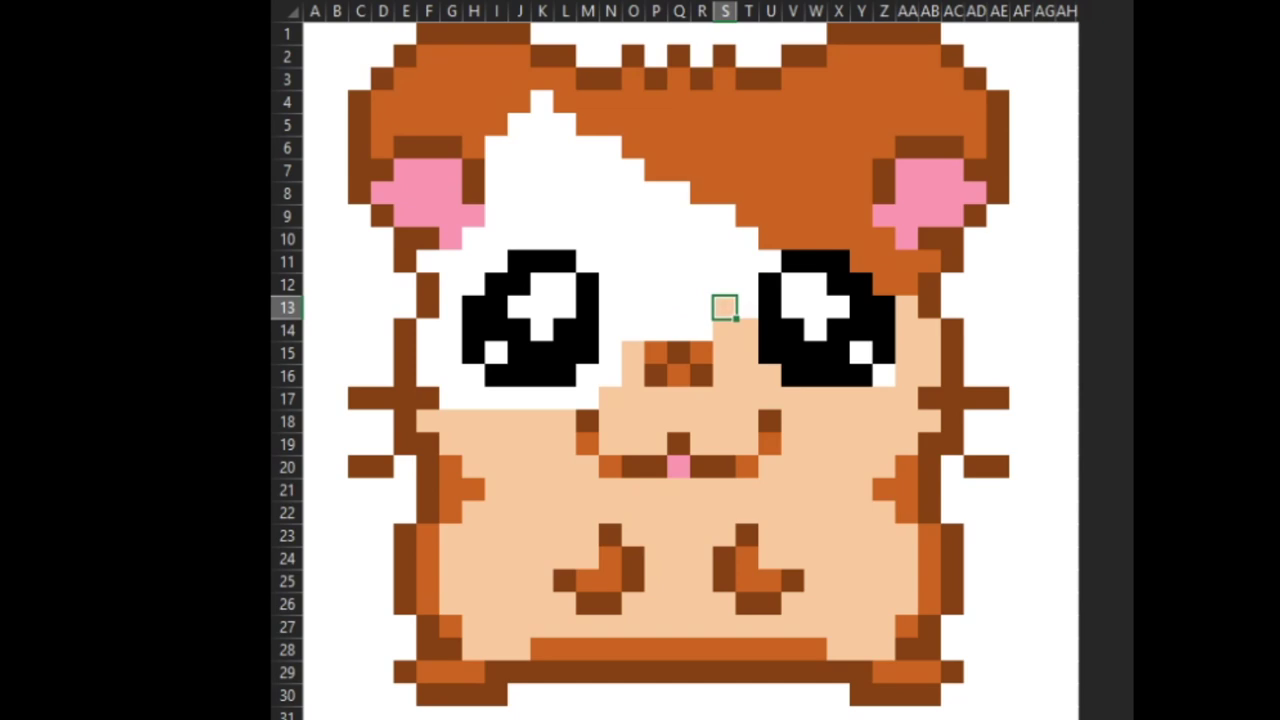
key(Right)
key(F4)
key(Up)
key(F4)
Step: Fill S12, R12, R13, R14 and Q14 peach
key(Left)
key(F4)
key(Left)
key(F4)
key(Down)
key(F4)
key(Down)
key(F4)
key(Left)
key(F4)
Step: Fill Q13, Q12, P12, P13, P14 and O14 peach between the eyes
key(Up)
key(F4)
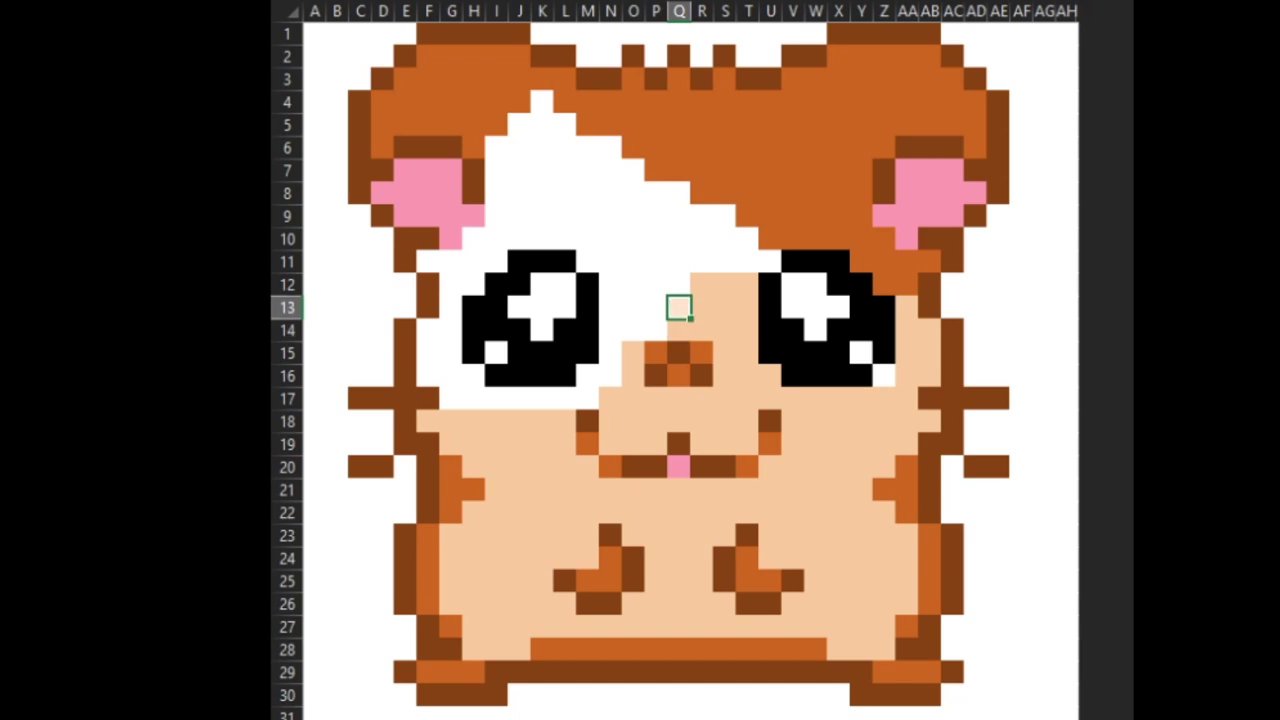
key(Up)
key(F4)
key(Left)
key(F4)
key(Down)
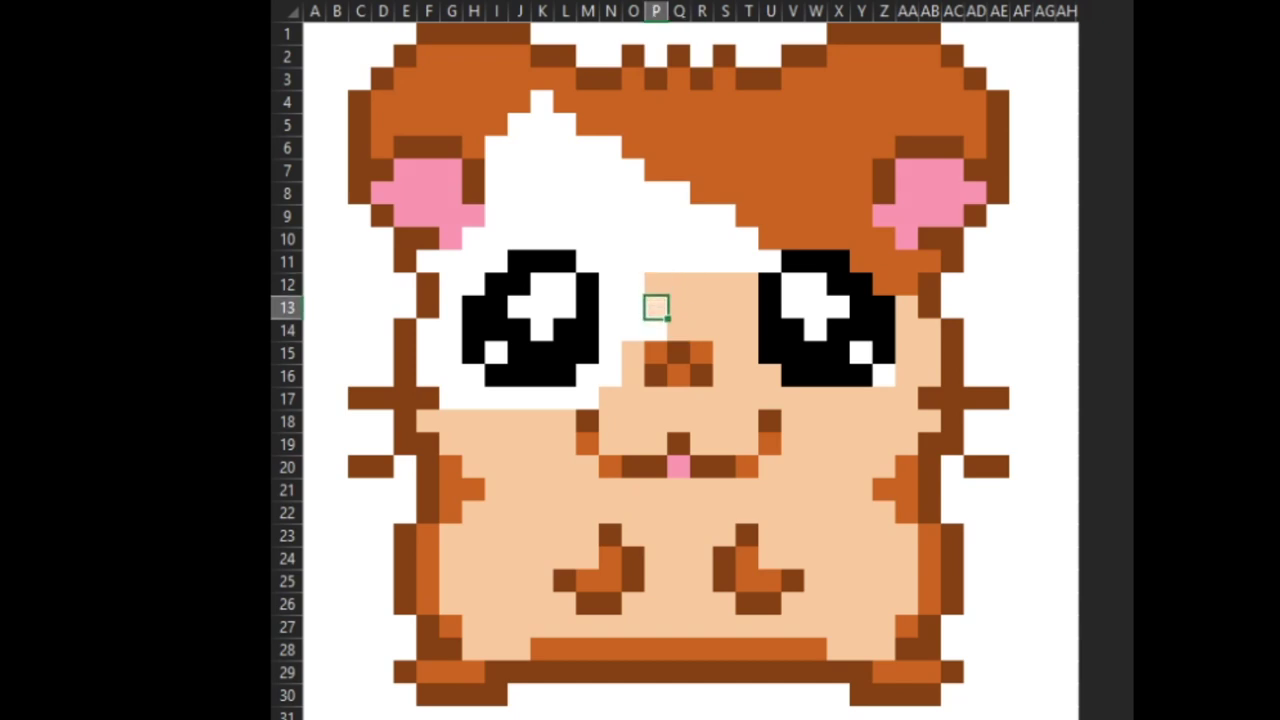
key(F4)
key(Down)
key(F4)
key(Left)
key(F4)
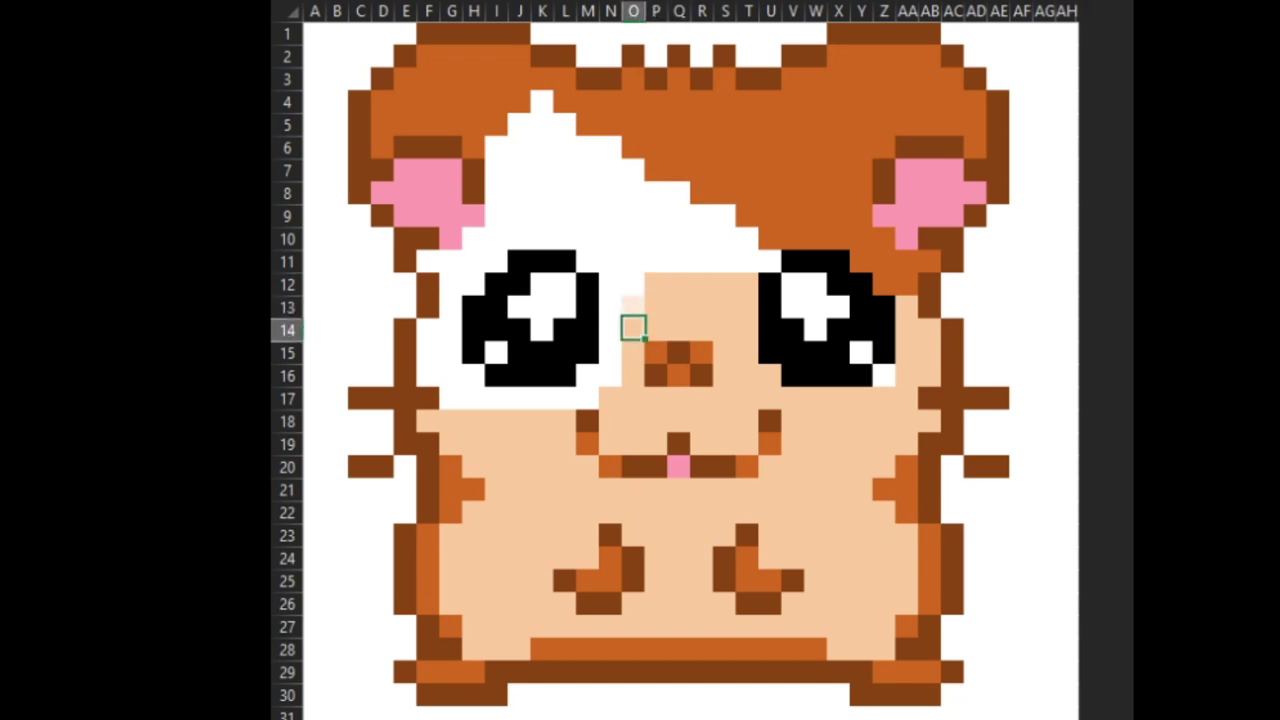
Step: Fill O13, O12, N12, N13 and N14 peach
key(Up)
key(F4)
key(Up)
key(F4)
key(Left)
key(F4)
key(Down)
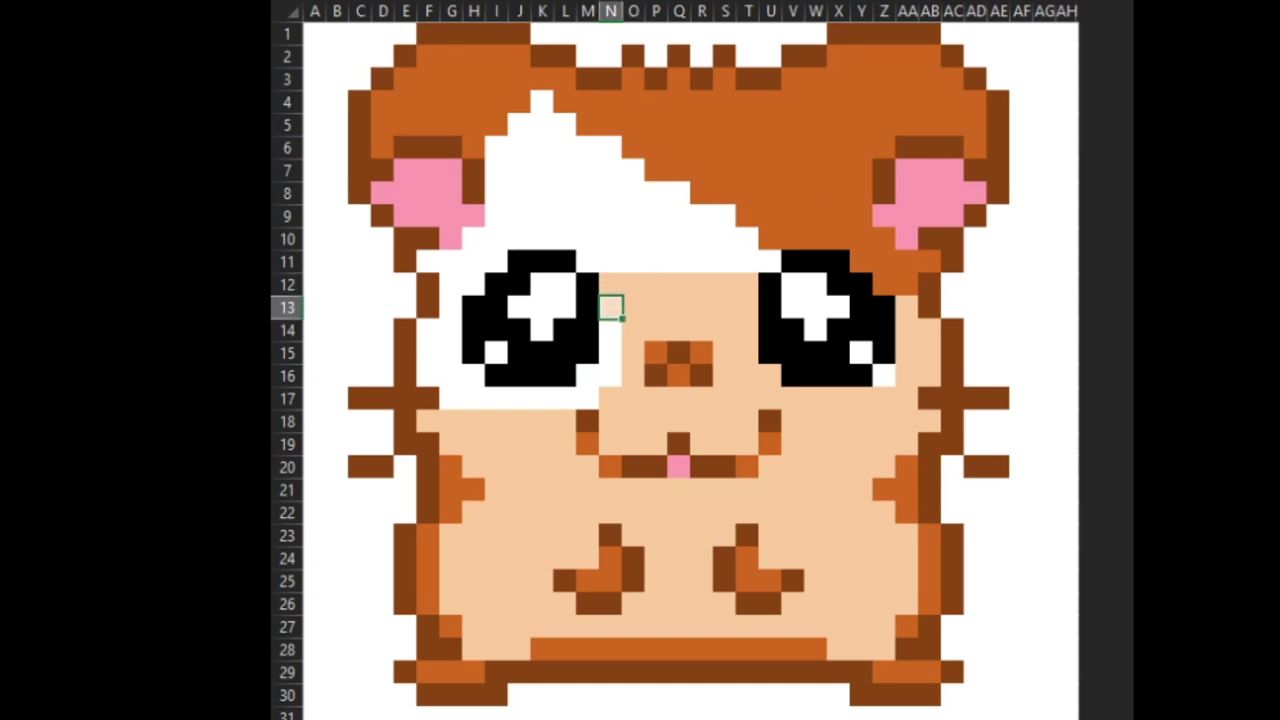
key(F4)
key(Down)
key(F4)
key(Down)
Step: Fill N15, N16, M16 and M17 peach
key(F4)
key(Down)
key(F4)
key(Left)
key(F4)
key(Down)
Step: Fill row 17 peach leftward through L17 and K17 to J17
key(F4)
key(F4)
key(Left)
key(F4)
key(Left)
key(F4)
key(Left)
key(F4)
key(Left)
key(F4)
Step: Fill cells G16 and F16 on the lower left cheek with peach
key(Left)
key(F4)
key(Left)
key(F4)
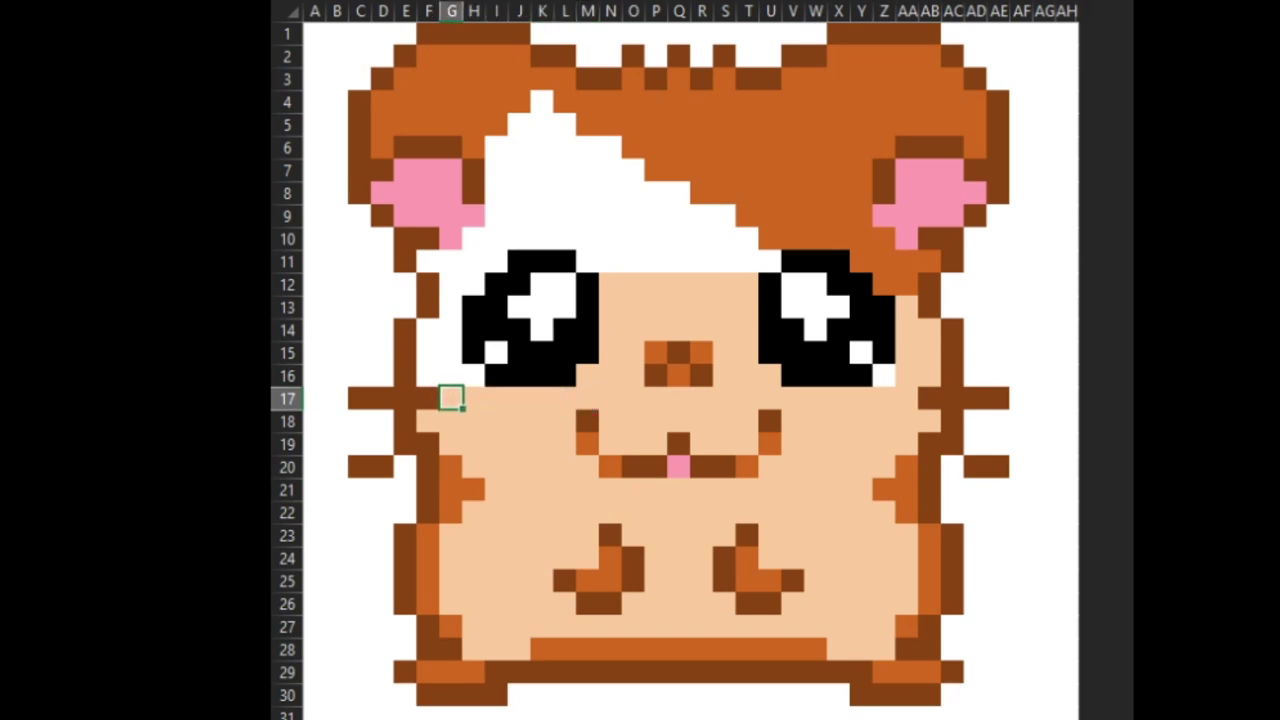
key(Up)
key(F4)
key(Left)
key(F4)
key(Right)
Step: Fill G15, F15 and F14 with peach, replacing the white
key(Up)
key(F4)
key(Down)
key(Left)
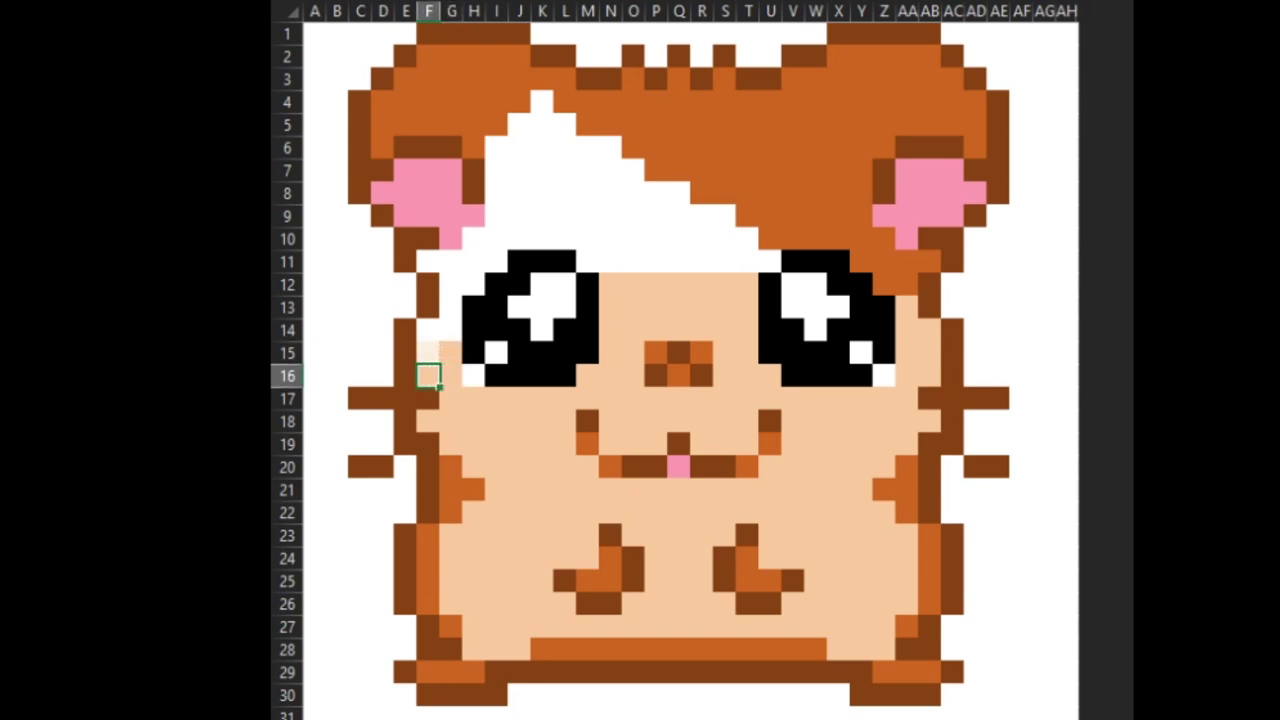
key(Up)
key(F4)
key(Up)
key(F4)
key(Down)
key(Right)
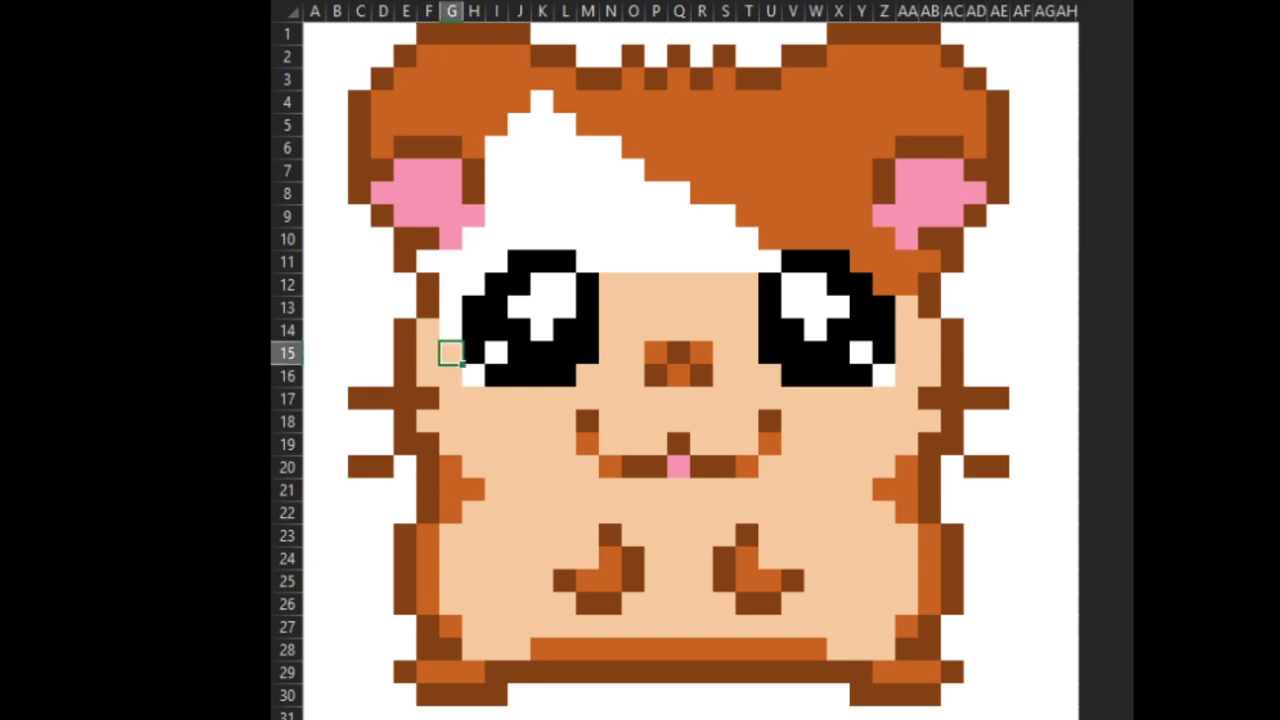
Step: Fill G14, G13, G12 and H12 with peach
key(Up)
key(F4)
key(Up)
key(F4)
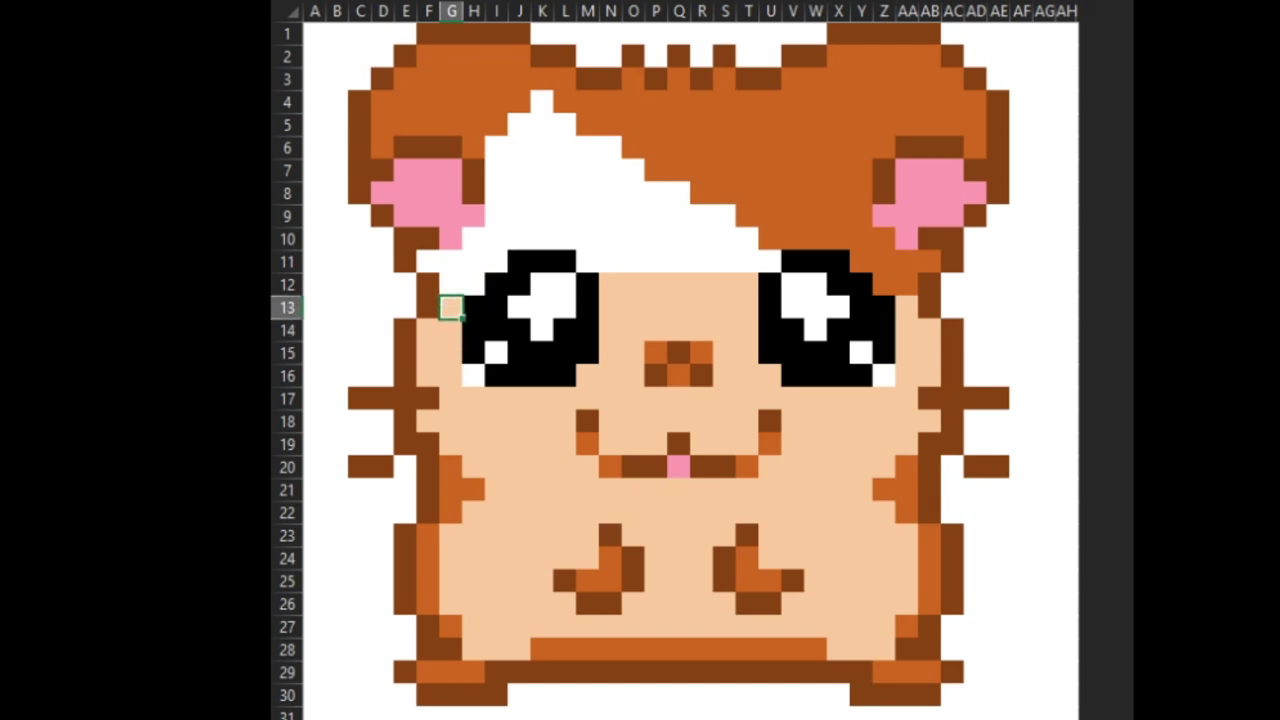
key(Up)
key(F4)
key(Right)
key(F4)
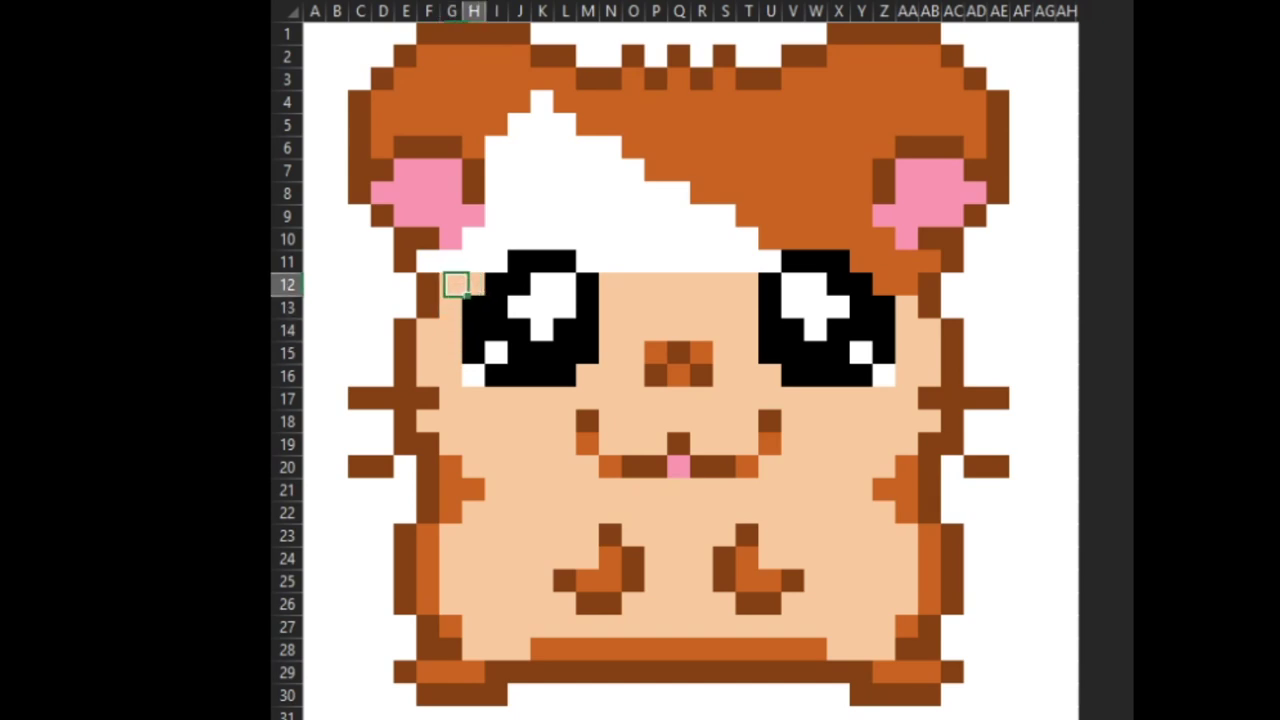
key(Left)
key(Up)
Step: Fill F11, G11, H11 and I11 on row 11 with peach
key(Left)
key(F4)
key(Right)
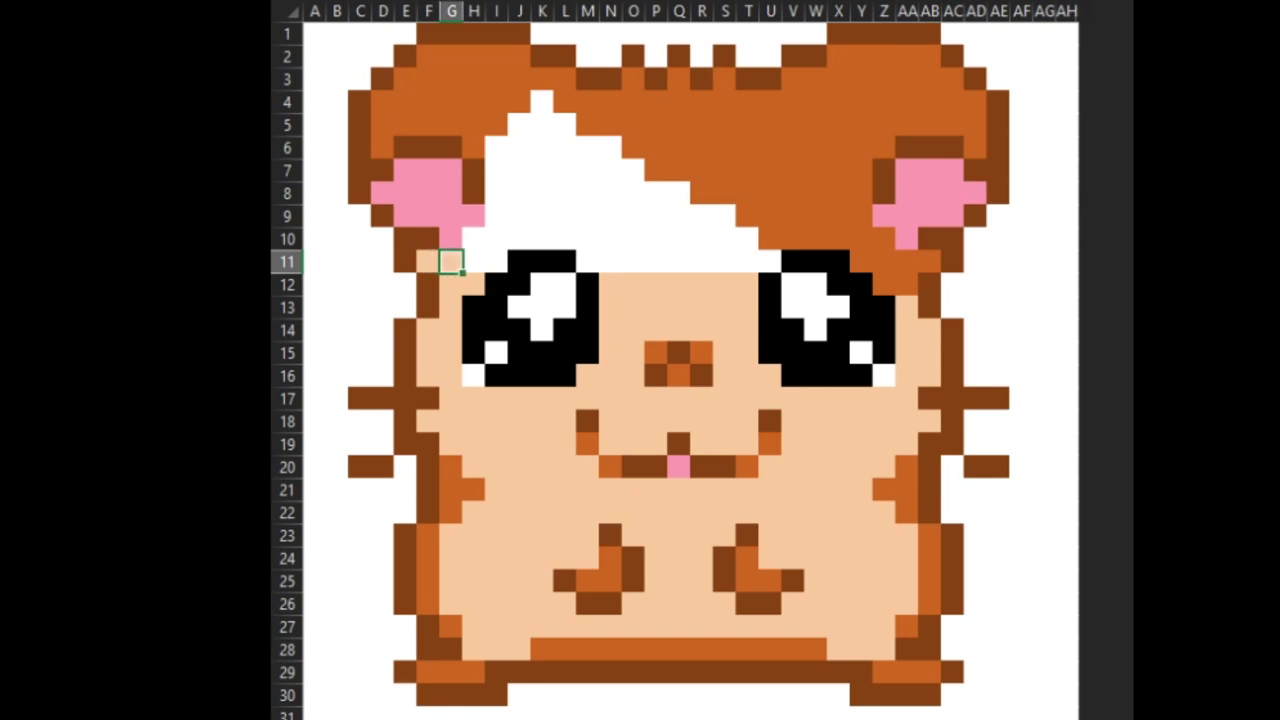
key(F4)
key(Right)
key(F4)
key(Right)
key(F4)
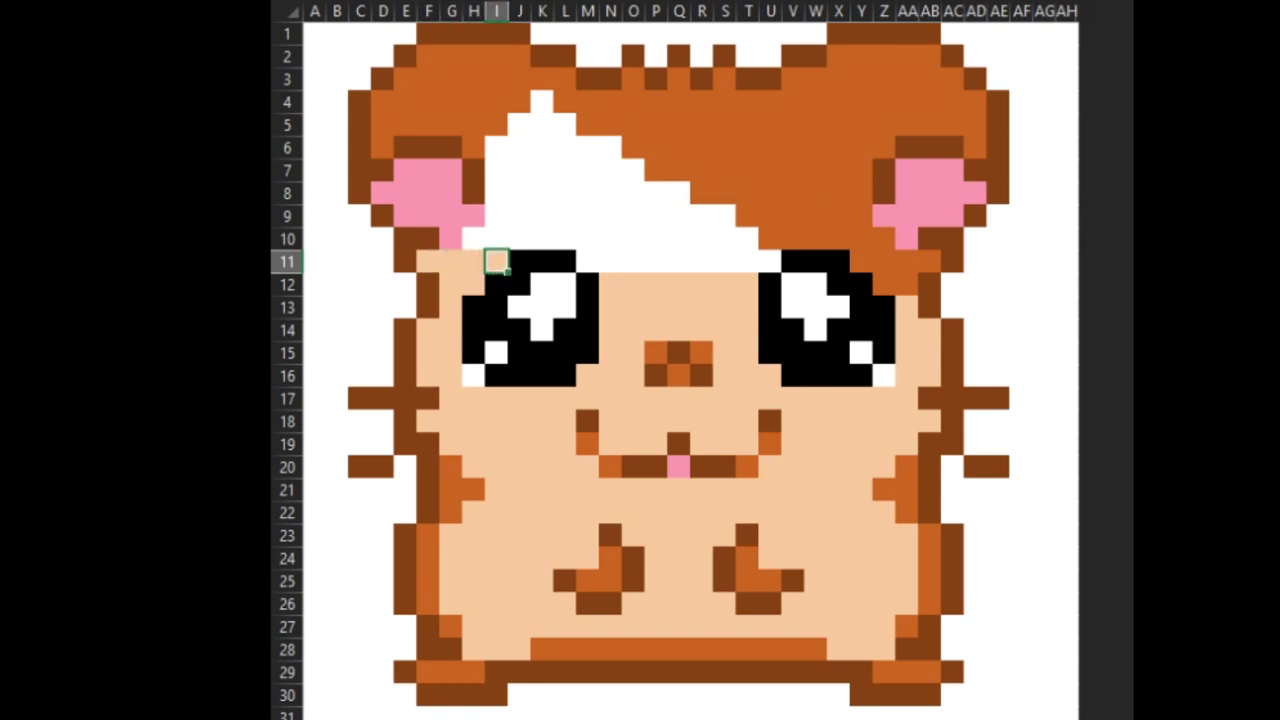
key(Up)
key(Right)
key(Right)
key(Right)
key(Right)
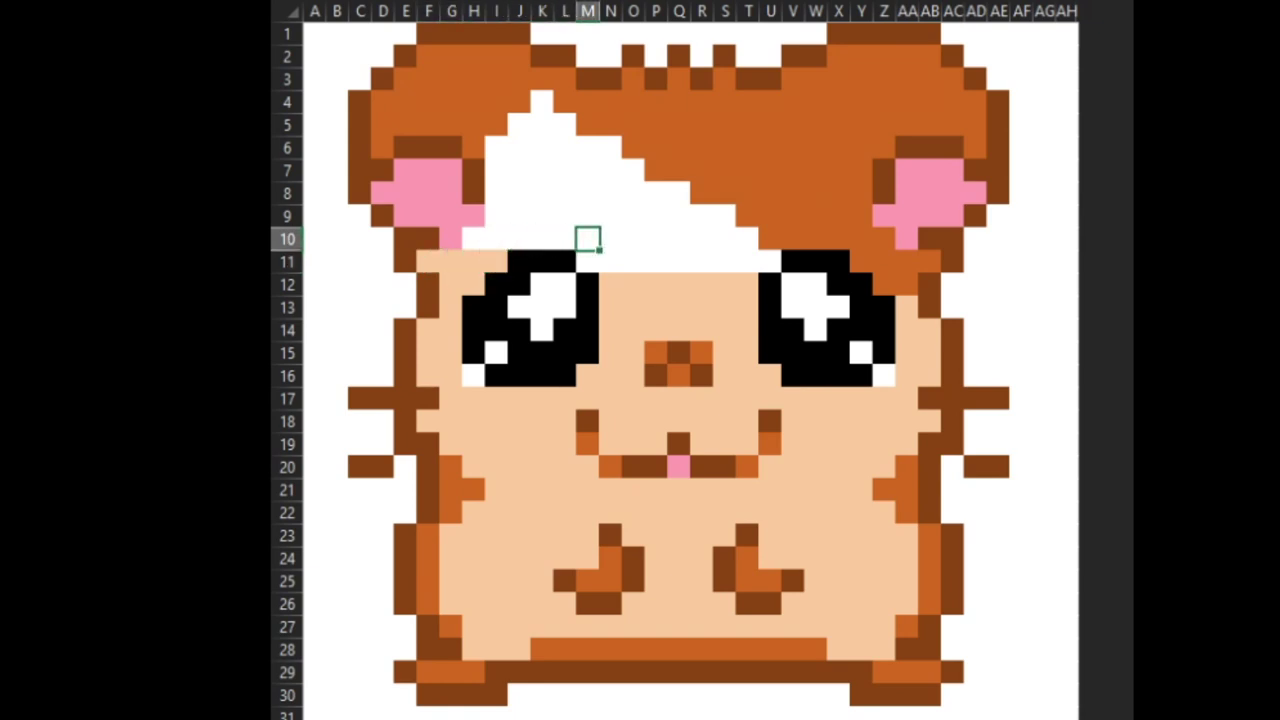
Step: Repeat the peach fill across row 11, cells M11 through U11
key(Down)
key(F4)
key(Right)
key(F4)
key(Right)
key(F4)
key(Right)
key(F4)
key(Right)
key(F4)
key(Right)
key(F4)
key(Right)
key(F4)
key(Right)
key(F4)
key(Right)
key(F4)
Step: Fill the right half of row 10 peach, from T10 back to M10
key(Up)
key(Left)
key(F4)
key(Left)
key(F4)
key(Left)
key(F4)
key(Left)
key(F4)
key(Left)
key(F4)
key(Left)
key(F4)
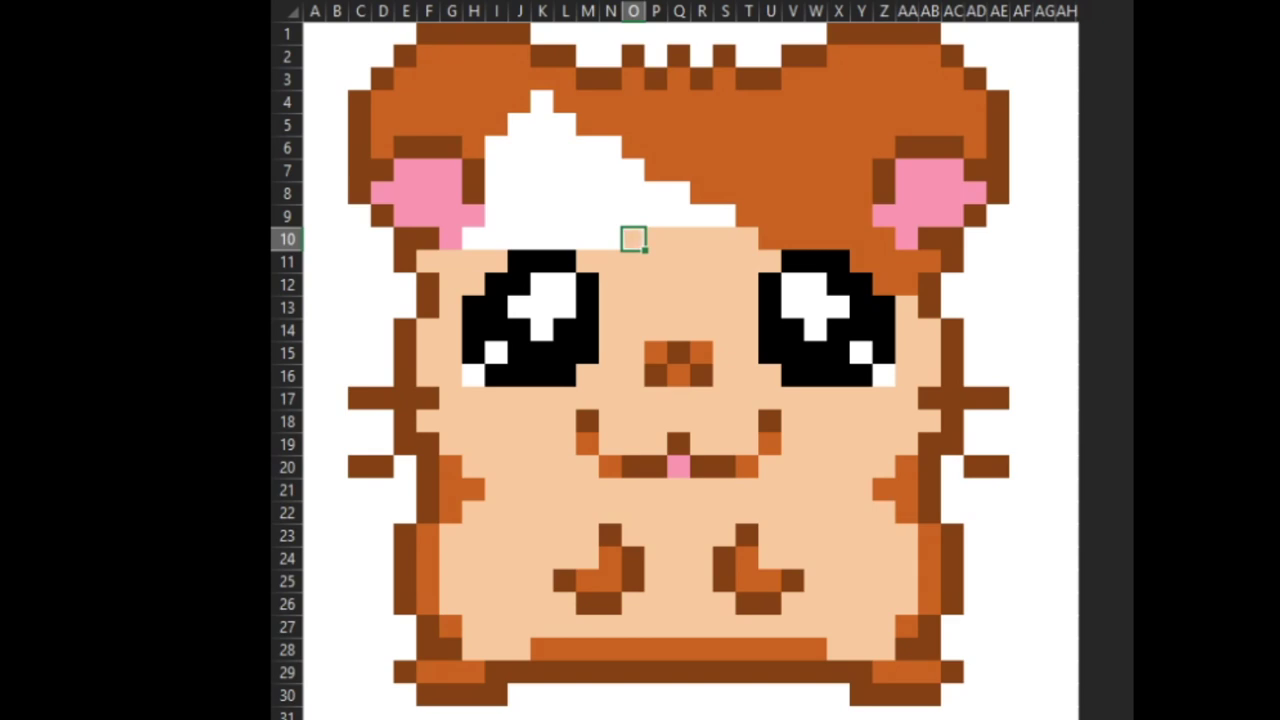
key(Left)
key(F4)
key(Left)
key(F4)
Step: Fill the left part of row 10 peach, cells L10 through H10
key(Left)
key(F4)
key(Left)
key(F4)
key(Left)
key(F4)
key(Left)
key(F4)
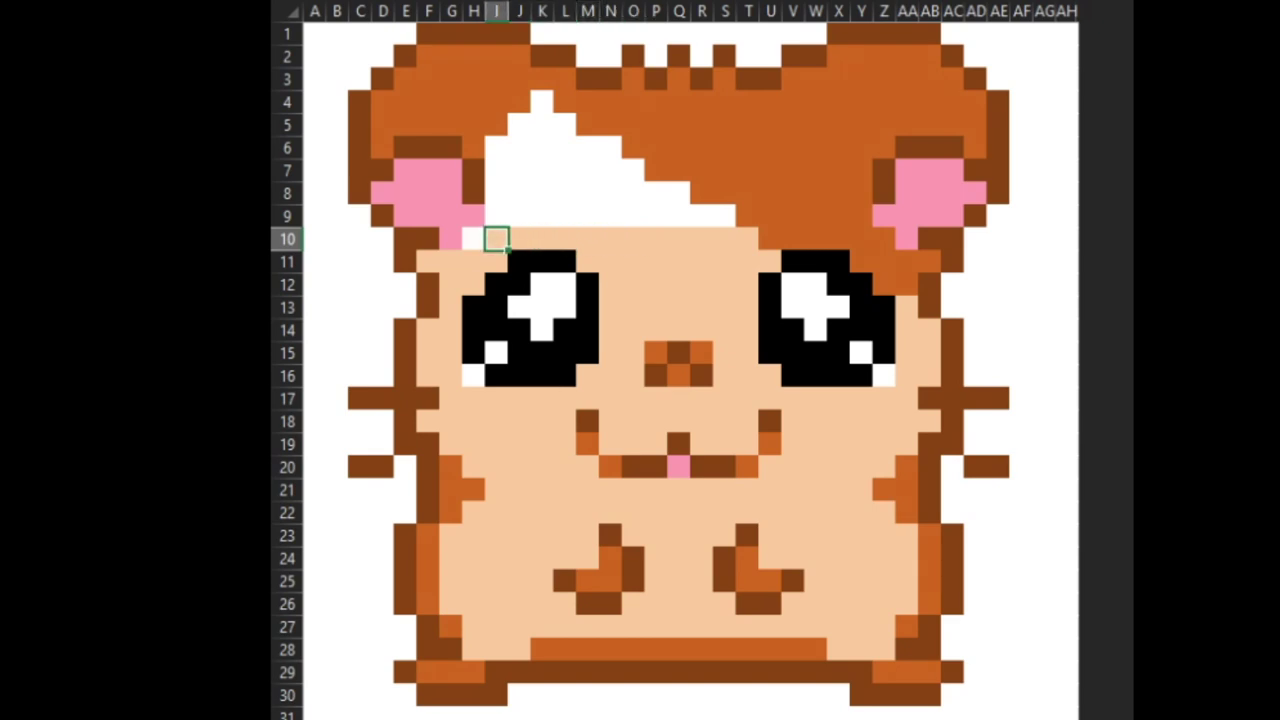
key(Left)
key(F4)
Step: Fill row 9 peach from I9 across to M9
key(Up)
key(Right)
key(F4)
key(Right)
key(F4)
key(Right)
key(F4)
key(Right)
key(F4)
key(Right)
key(F4)
key(Right)
Step: Continue the peach fill along row 9 from N9 to S9
key(Right)
key(F4)
key(Right)
key(F4)
key(Right)
key(F4)
key(Right)
key(F4)
key(Right)
key(F4)
key(Right)
key(F4)
Step: Fill row 8 peach from Q8 back to I8, plus cell I7
key(Left)
key(Left)
key(Up)
key(F4)
key(Left)
key(F4)
key(Left)
key(F4)
key(Left)
key(F4)
key(Left)
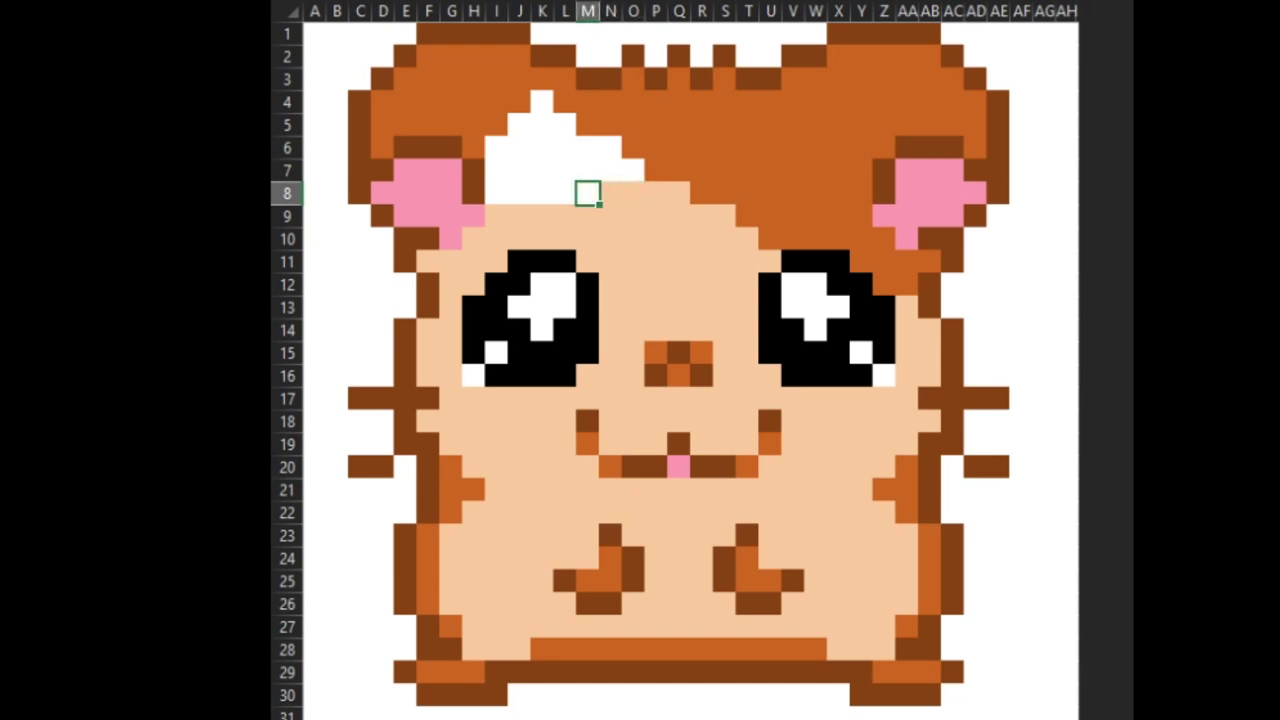
key(F4)
key(Left)
key(F4)
key(Left)
key(F4)
key(Left)
key(F4)
Step: Fill row 7 peach from J7 across to O7
key(Left)
key(F4)
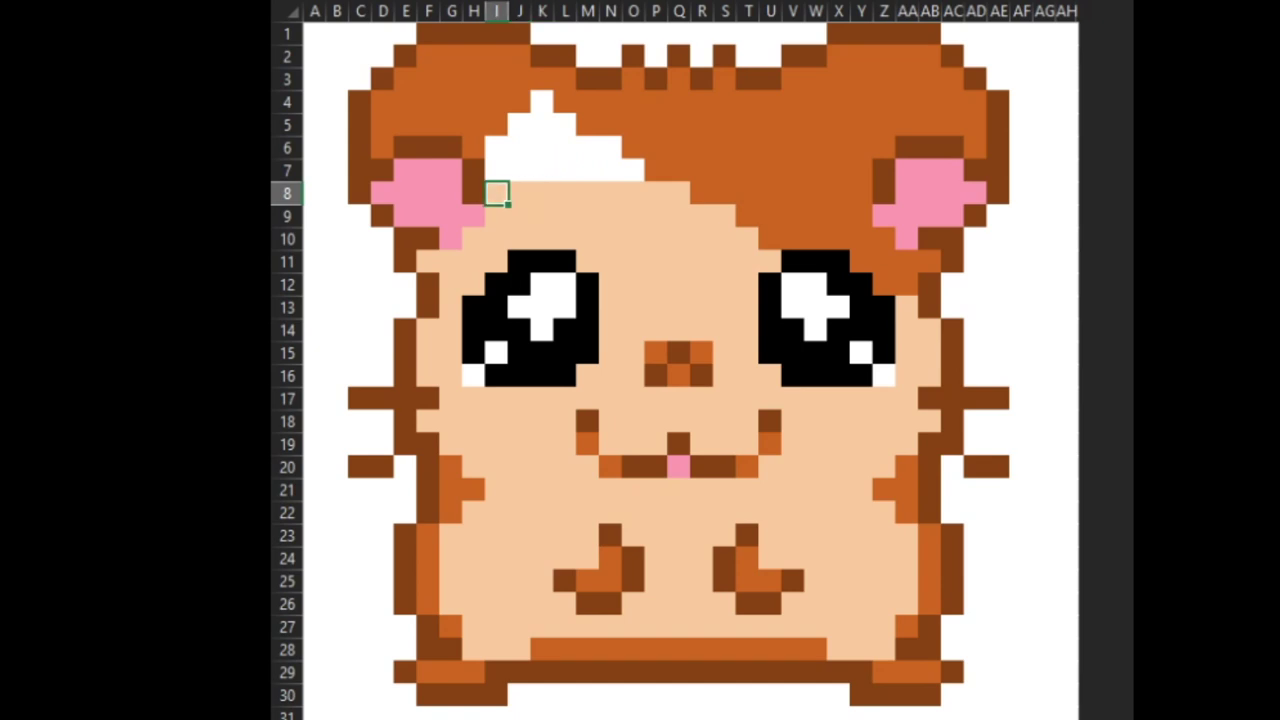
key(Up)
key(F4)
key(Right)
key(F4)
key(Right)
key(F4)
key(Right)
key(F4)
key(Right)
key(F4)
key(Right)
key(F4)
key(Right)
key(F4)
Step: Fill row 6 peach from N6 back to I6
key(Left)
key(Up)
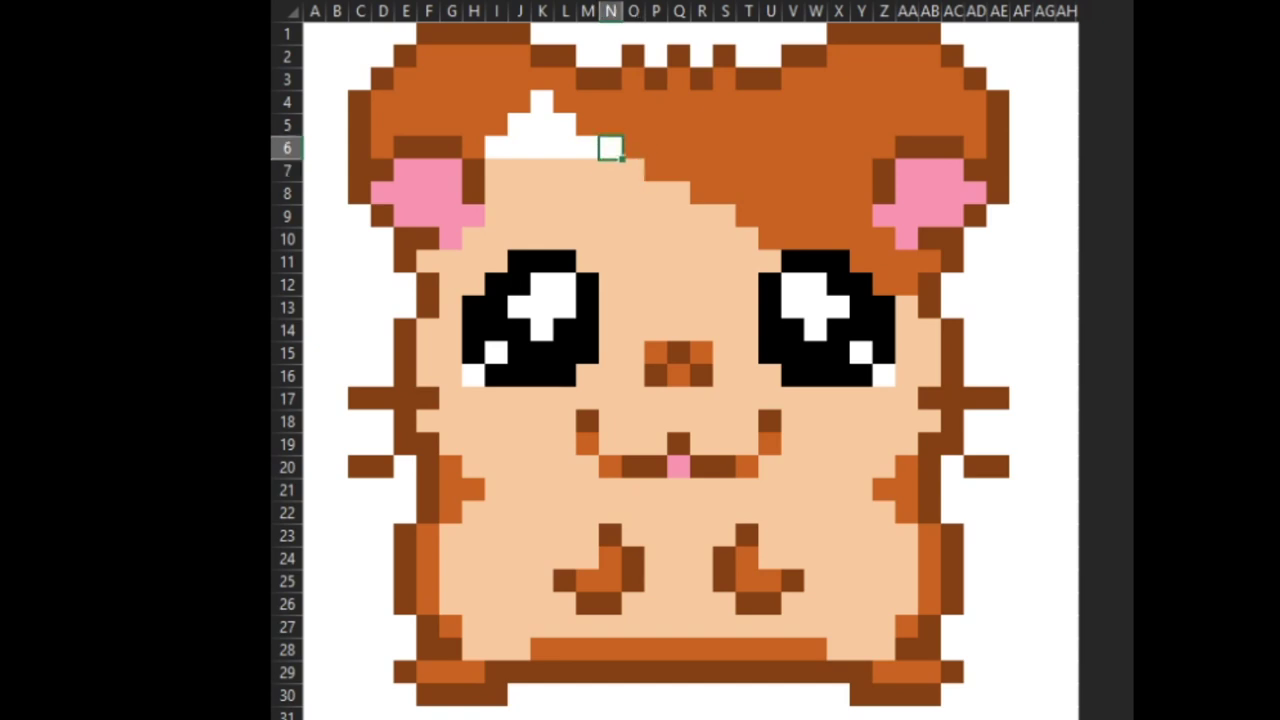
key(F4)
key(Left)
key(F4)
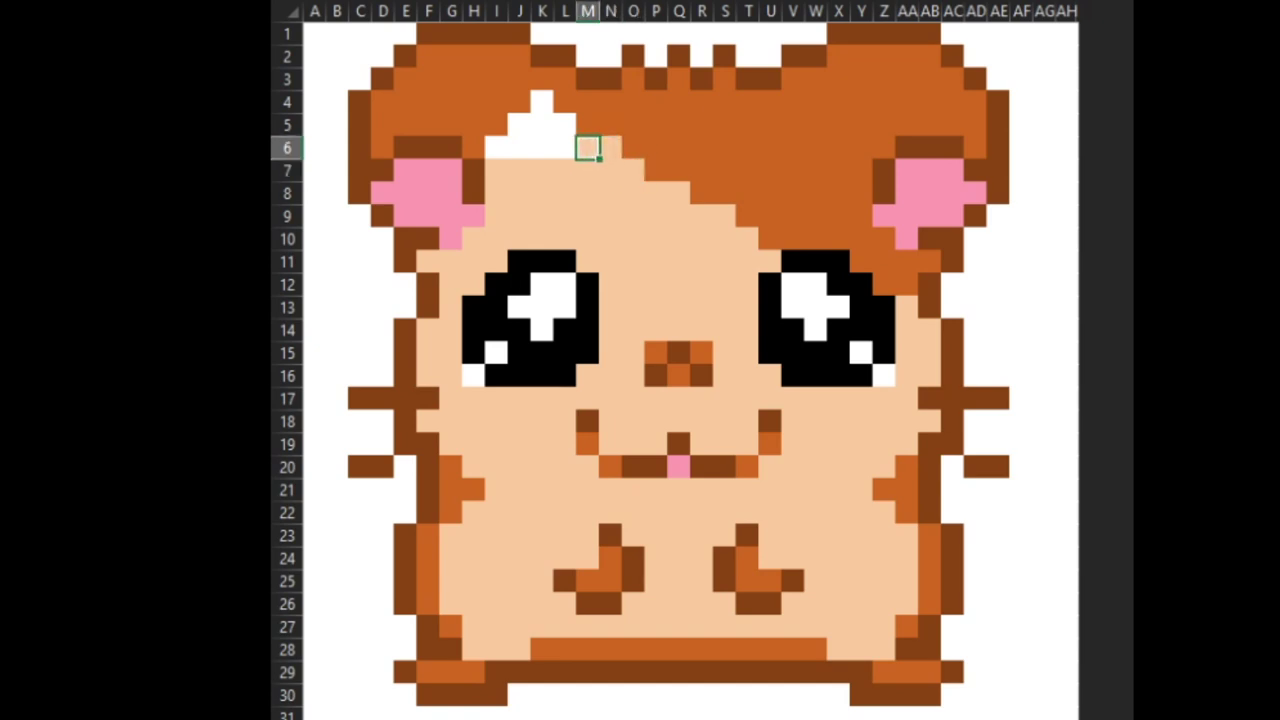
key(Left)
key(F4)
key(Left)
key(F4)
key(Left)
key(F4)
key(Left)
key(F4)
Step: Fill J5, K5, L5 and the last white cell K4 peach
key(Right)
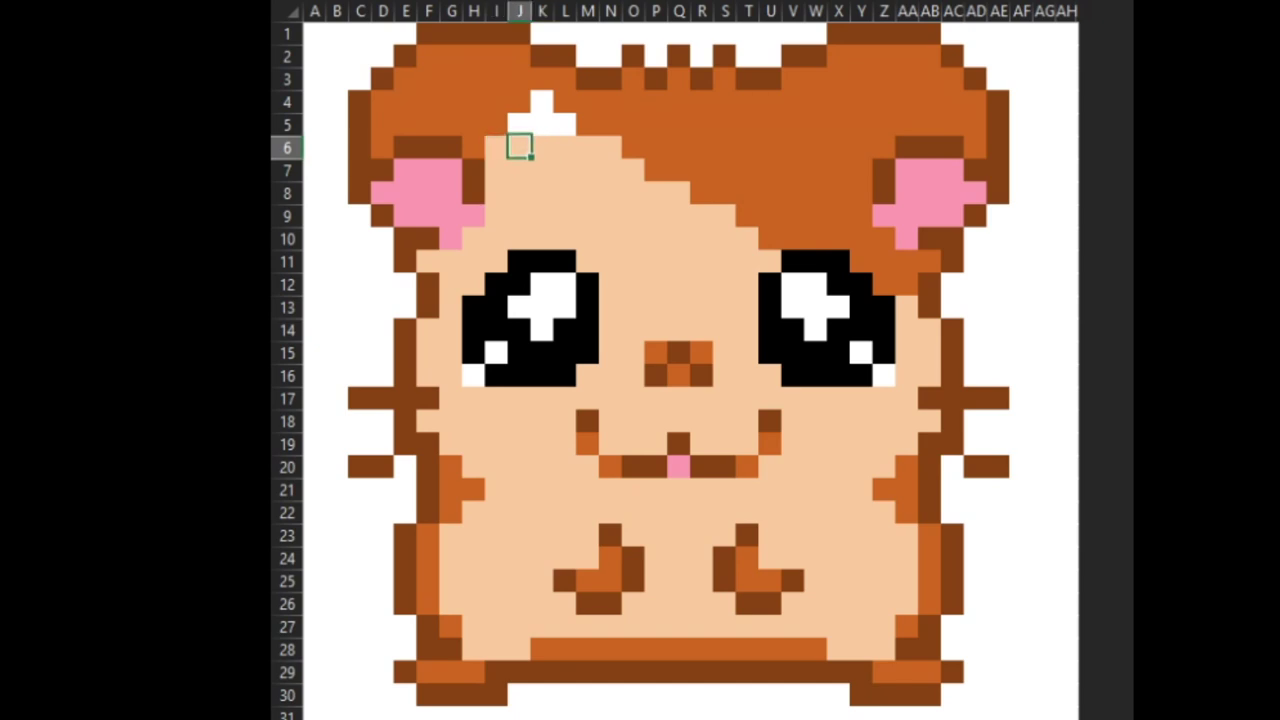
key(Up)
key(F4)
key(Right)
key(F4)
key(Right)
key(F4)
key(Left)
key(Up)
key(F4)
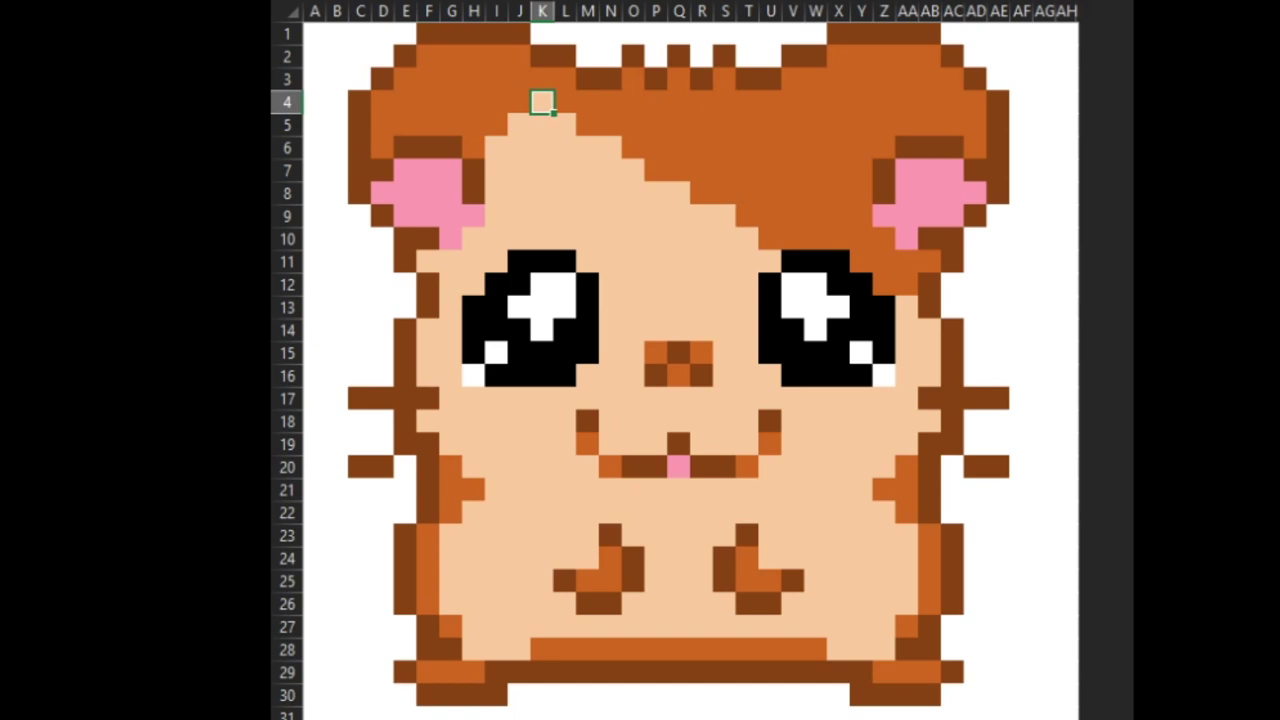
click(519, 101)
click(496, 124)
click(451, 124)
click(428, 124)
click(406, 101)
click(383, 101)
click(360, 79)
click(337, 56)
click(314, 33)
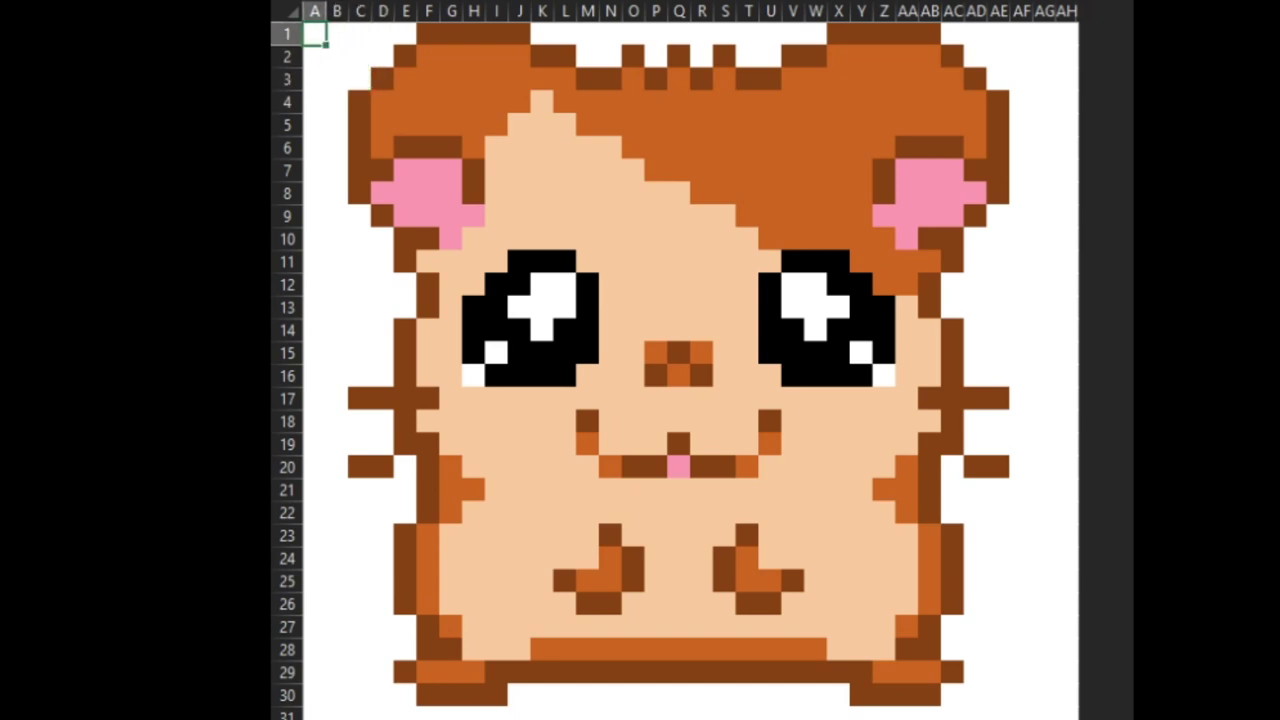